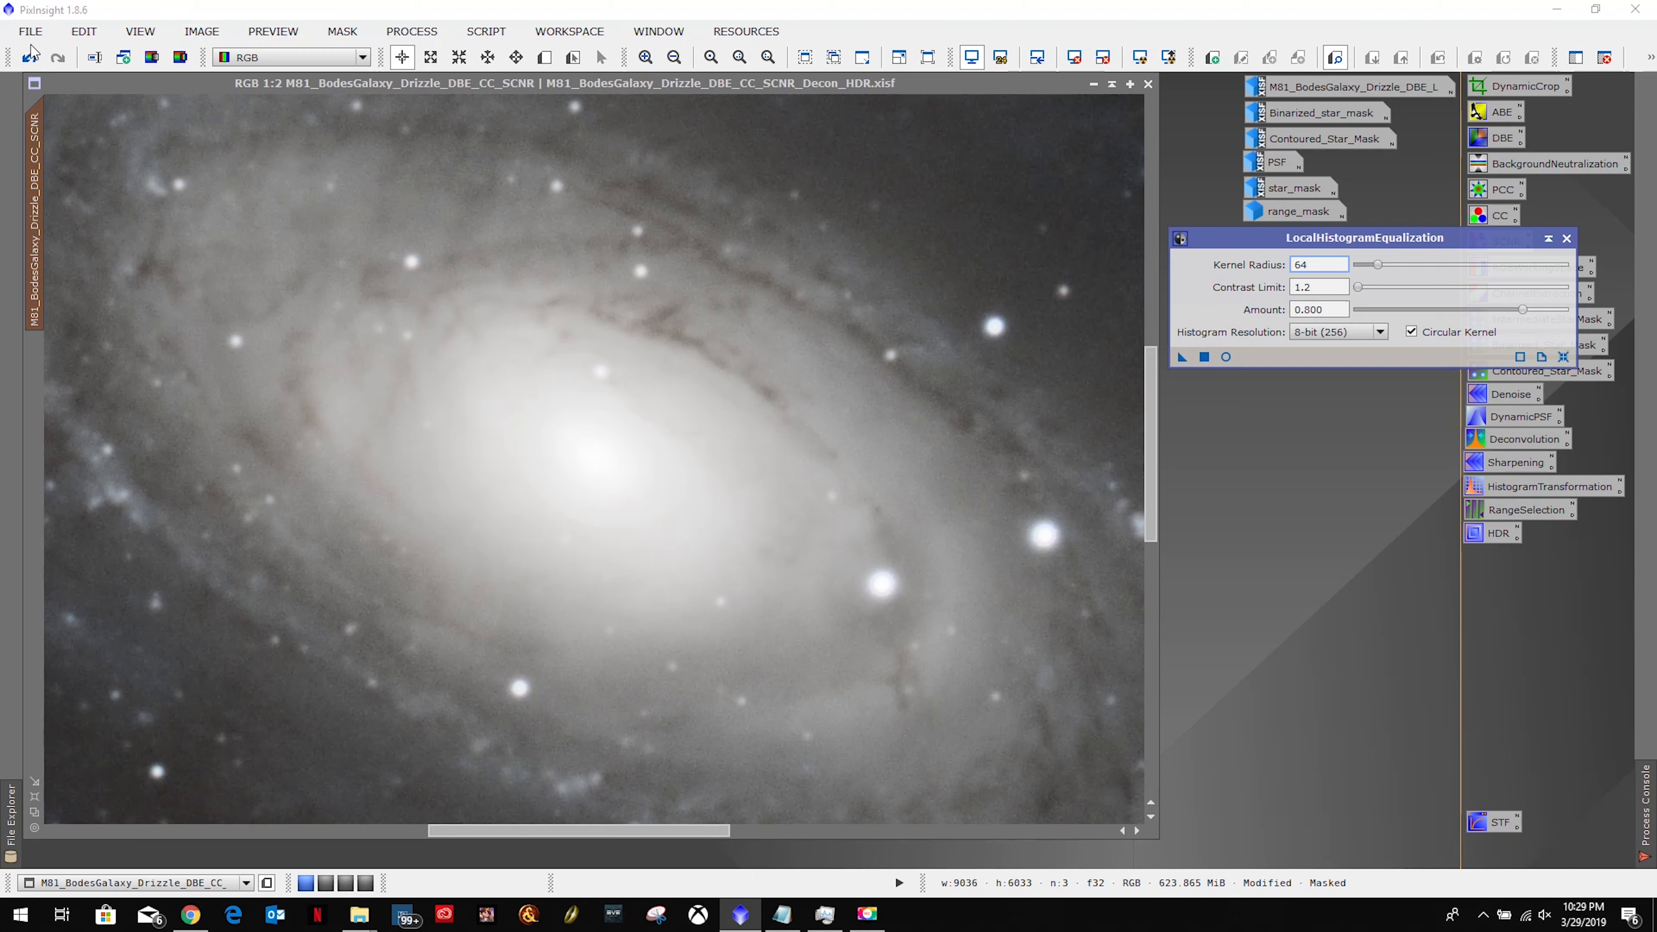
Undo the radius-64, contrast-limit-1.2, amount-0.8 equalization on the M81 image.
left_click(30, 56)
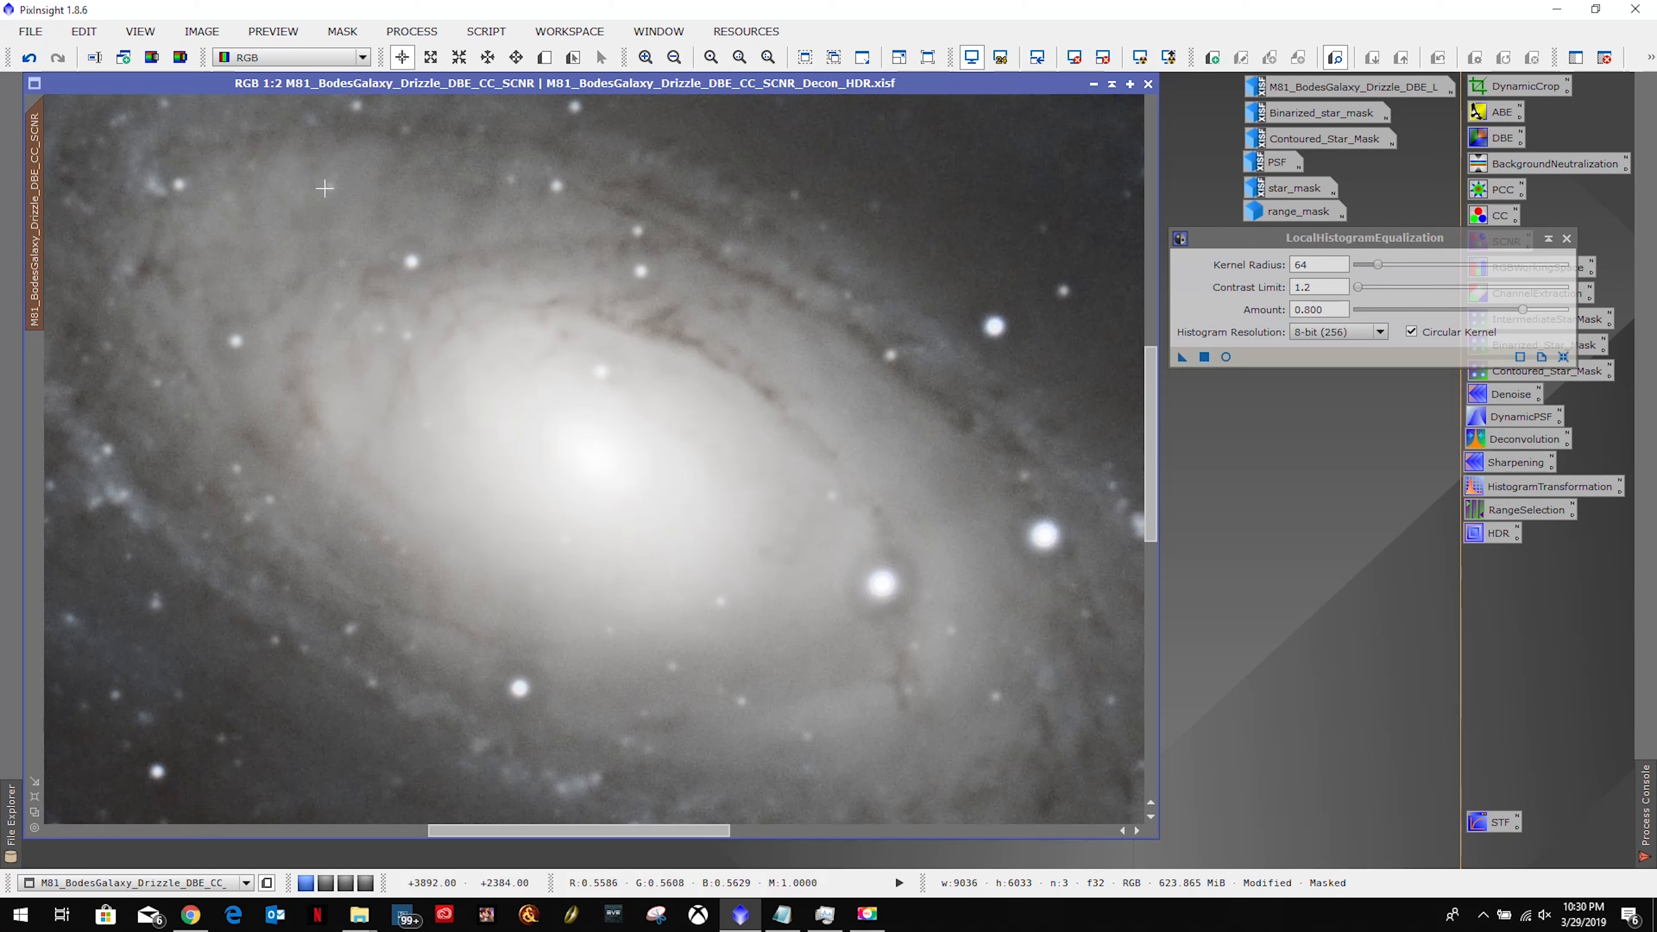
Undo the last step and preview the equalization live with contrast limit 1.8 and amount 0.5.
left_click(29, 59)
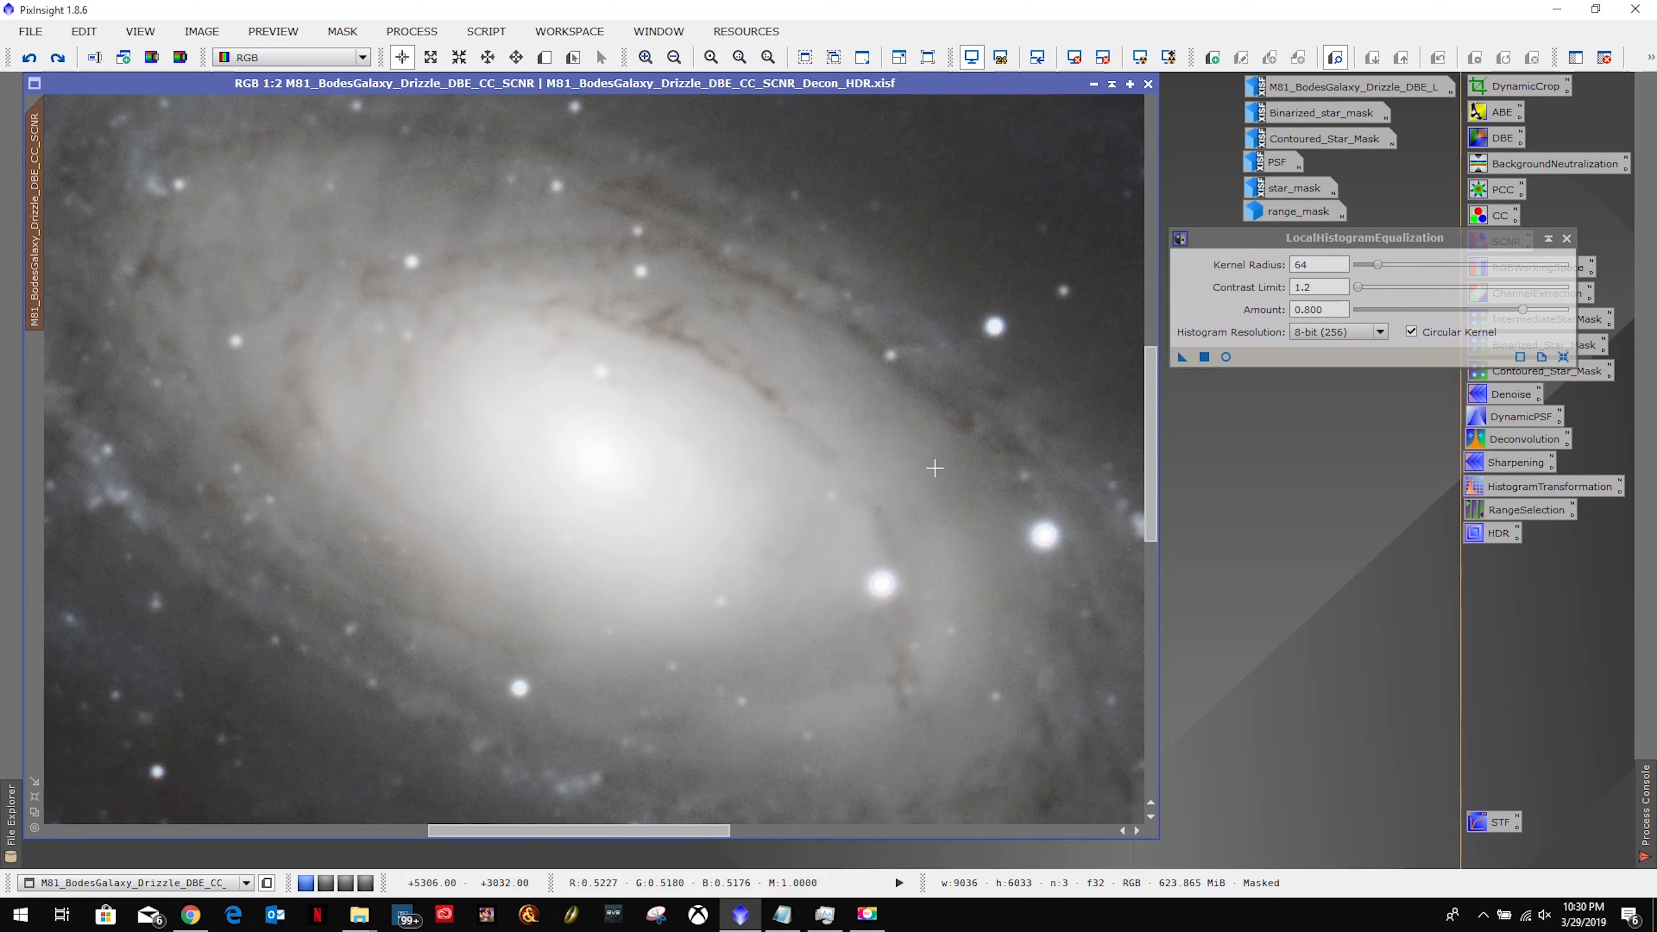
left_click(1226, 357)
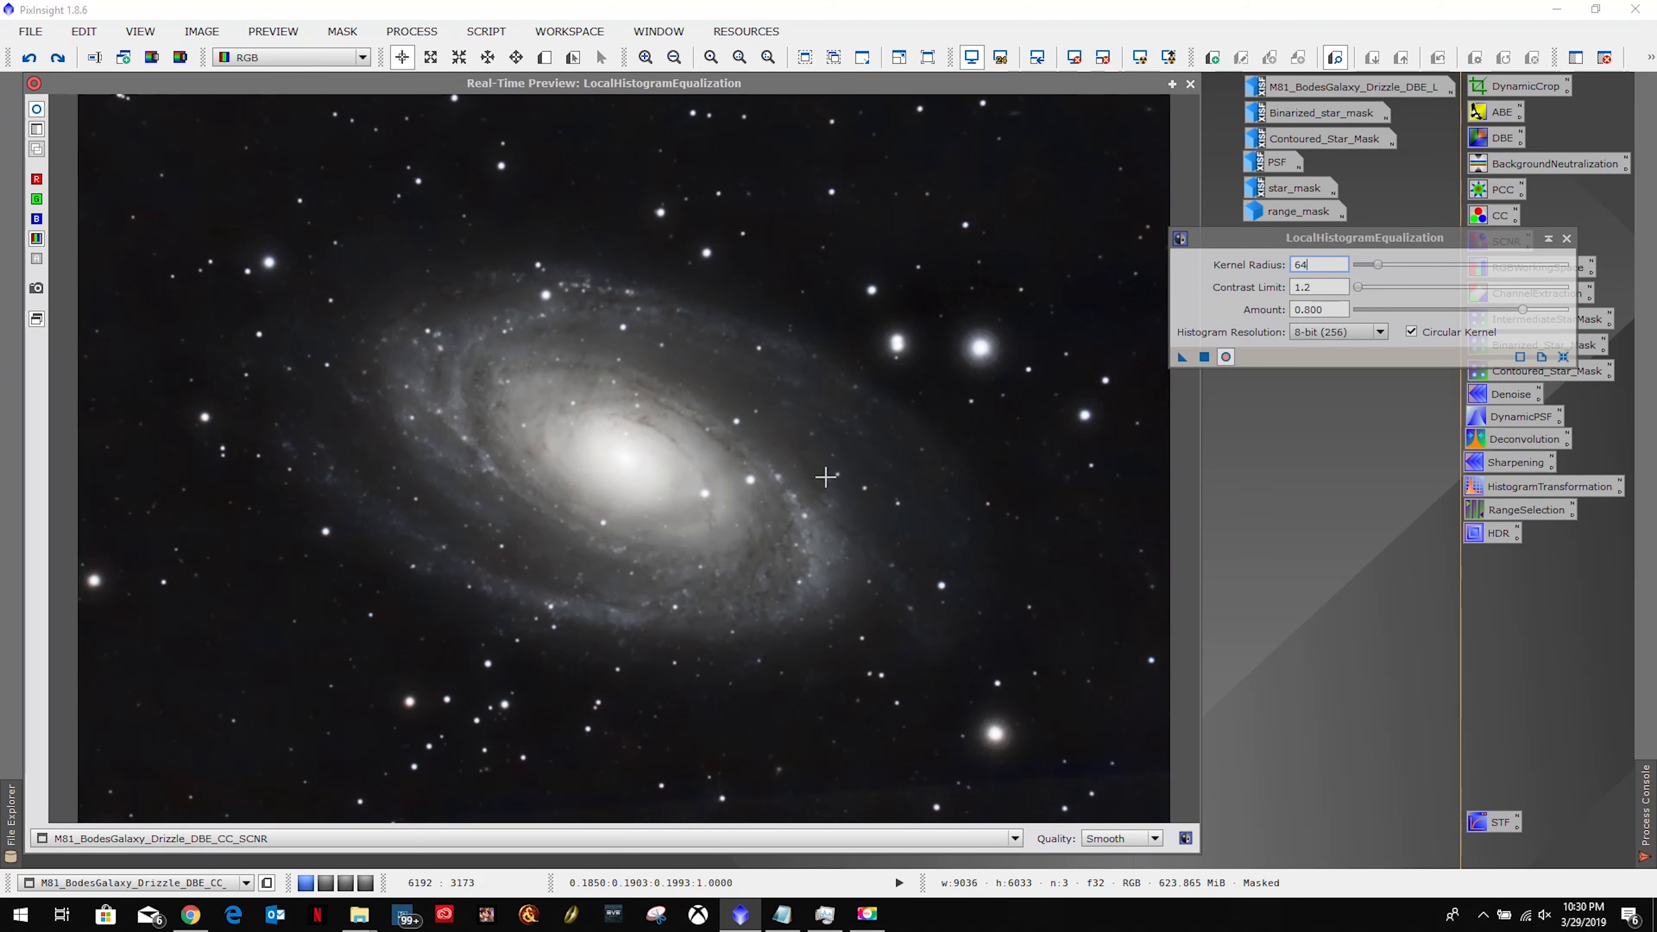
left_click(1331, 288)
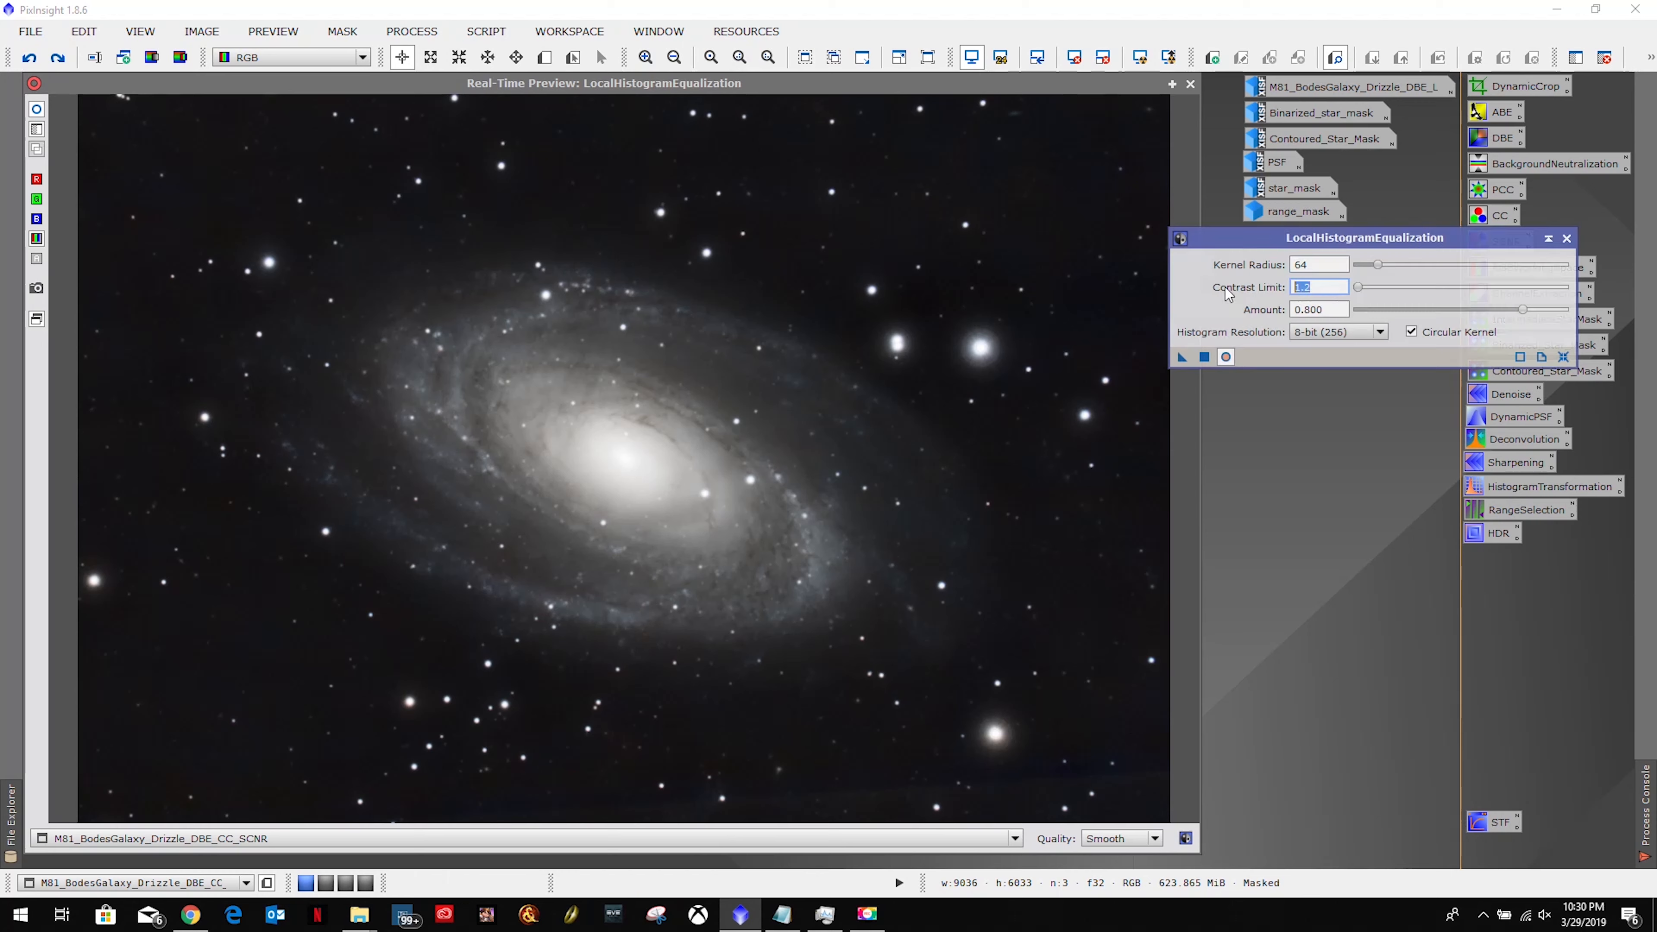
key("BackSpace")
type("8")
key("Return")
key("Tab")
type("0.5")
key("Return")
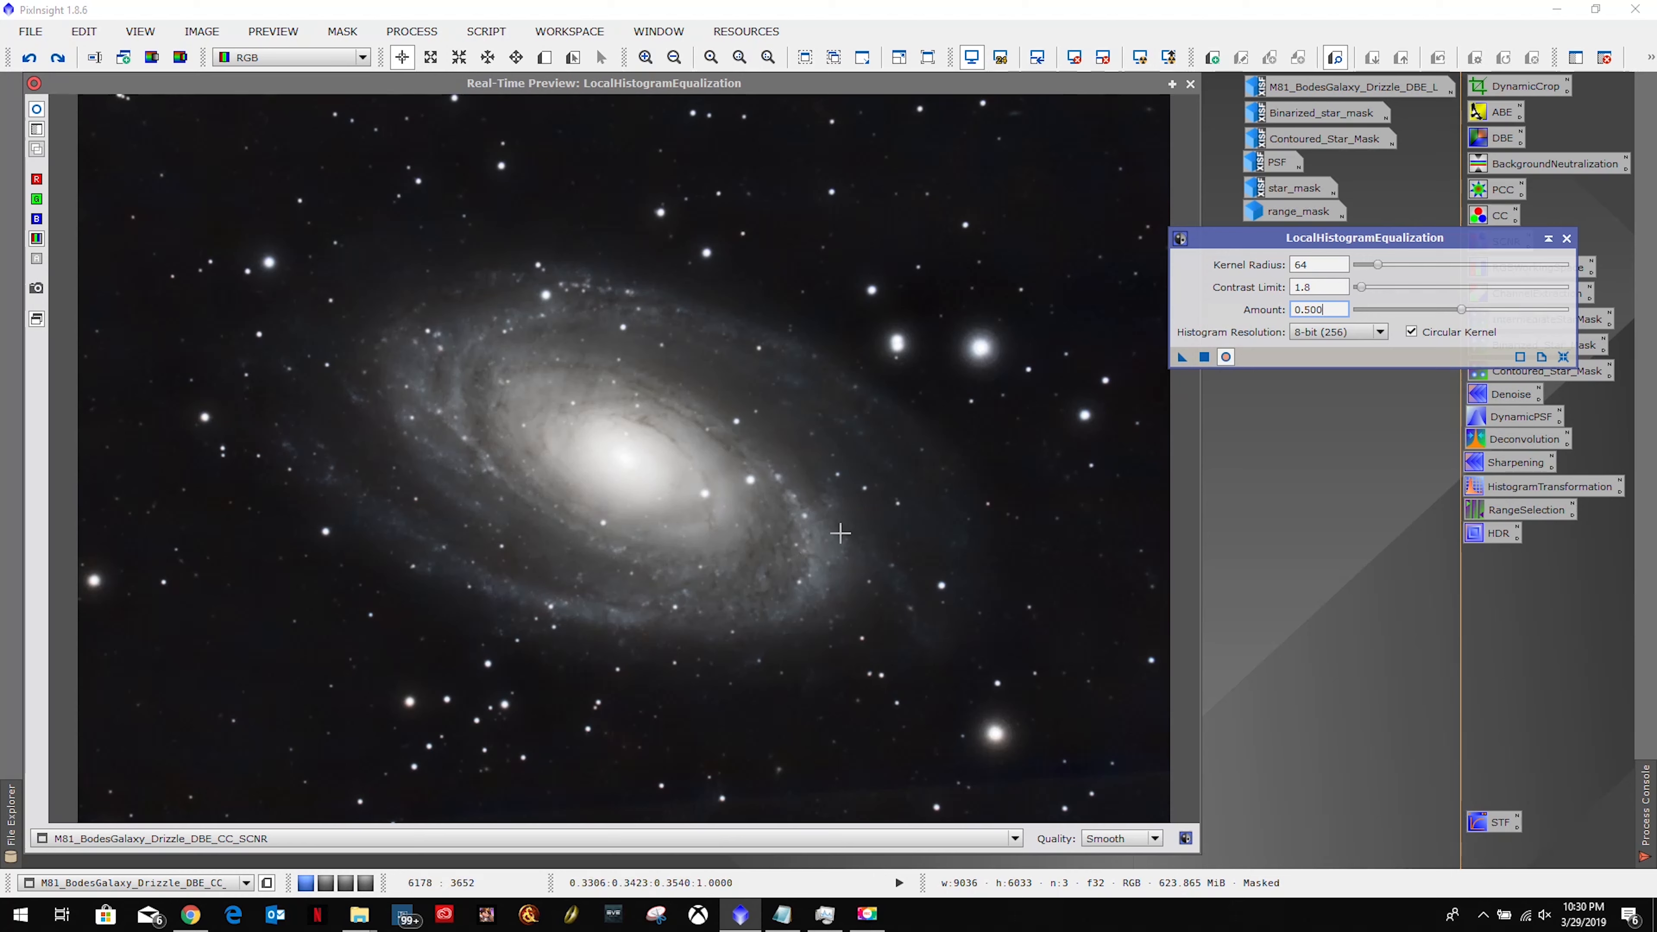
Raise kernel radius to 128, lower contrast limit to 1.1, and close the live preview.
double_click(1318, 264)
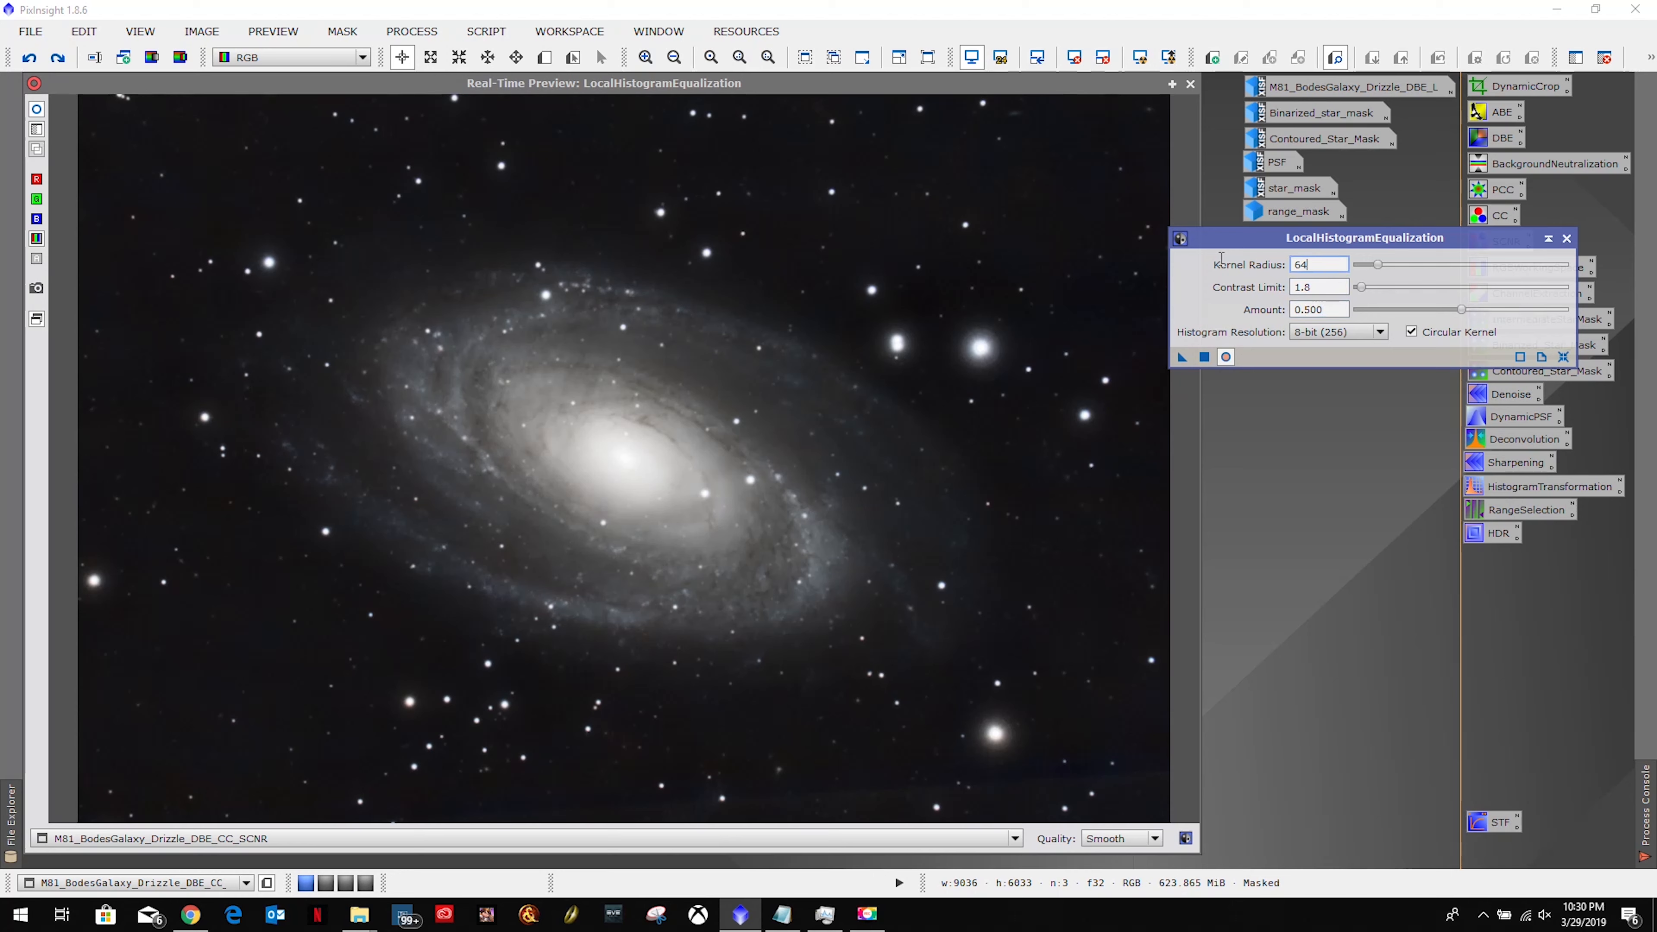
type("128")
key("Return")
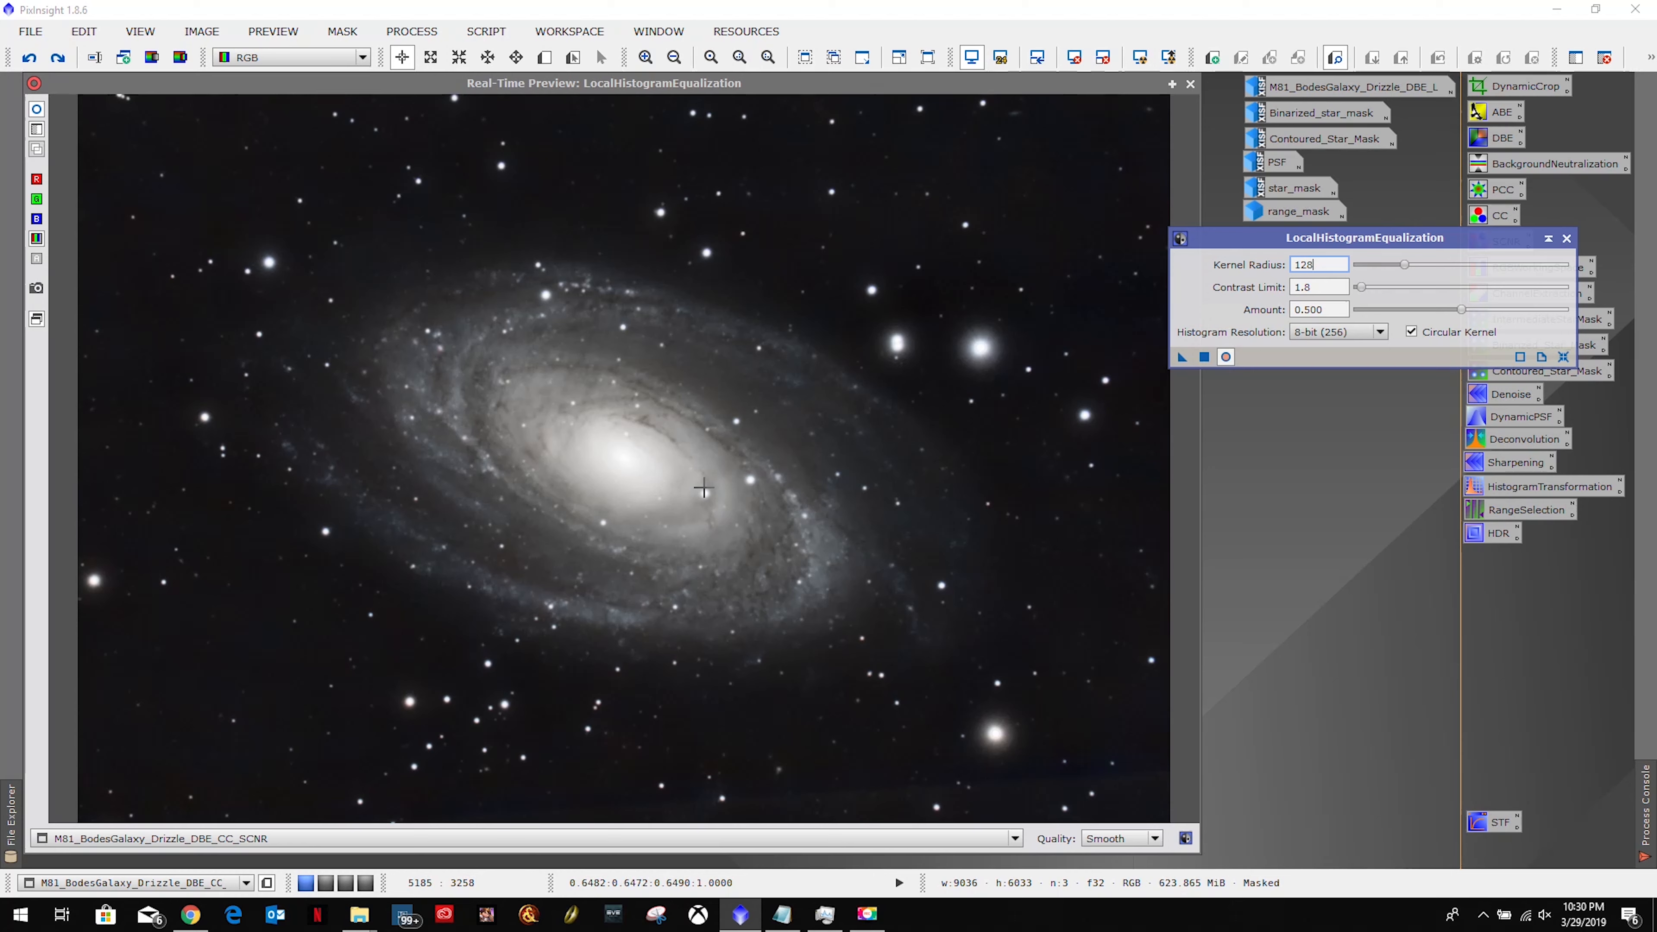
left_click(1333, 287)
type("1.1")
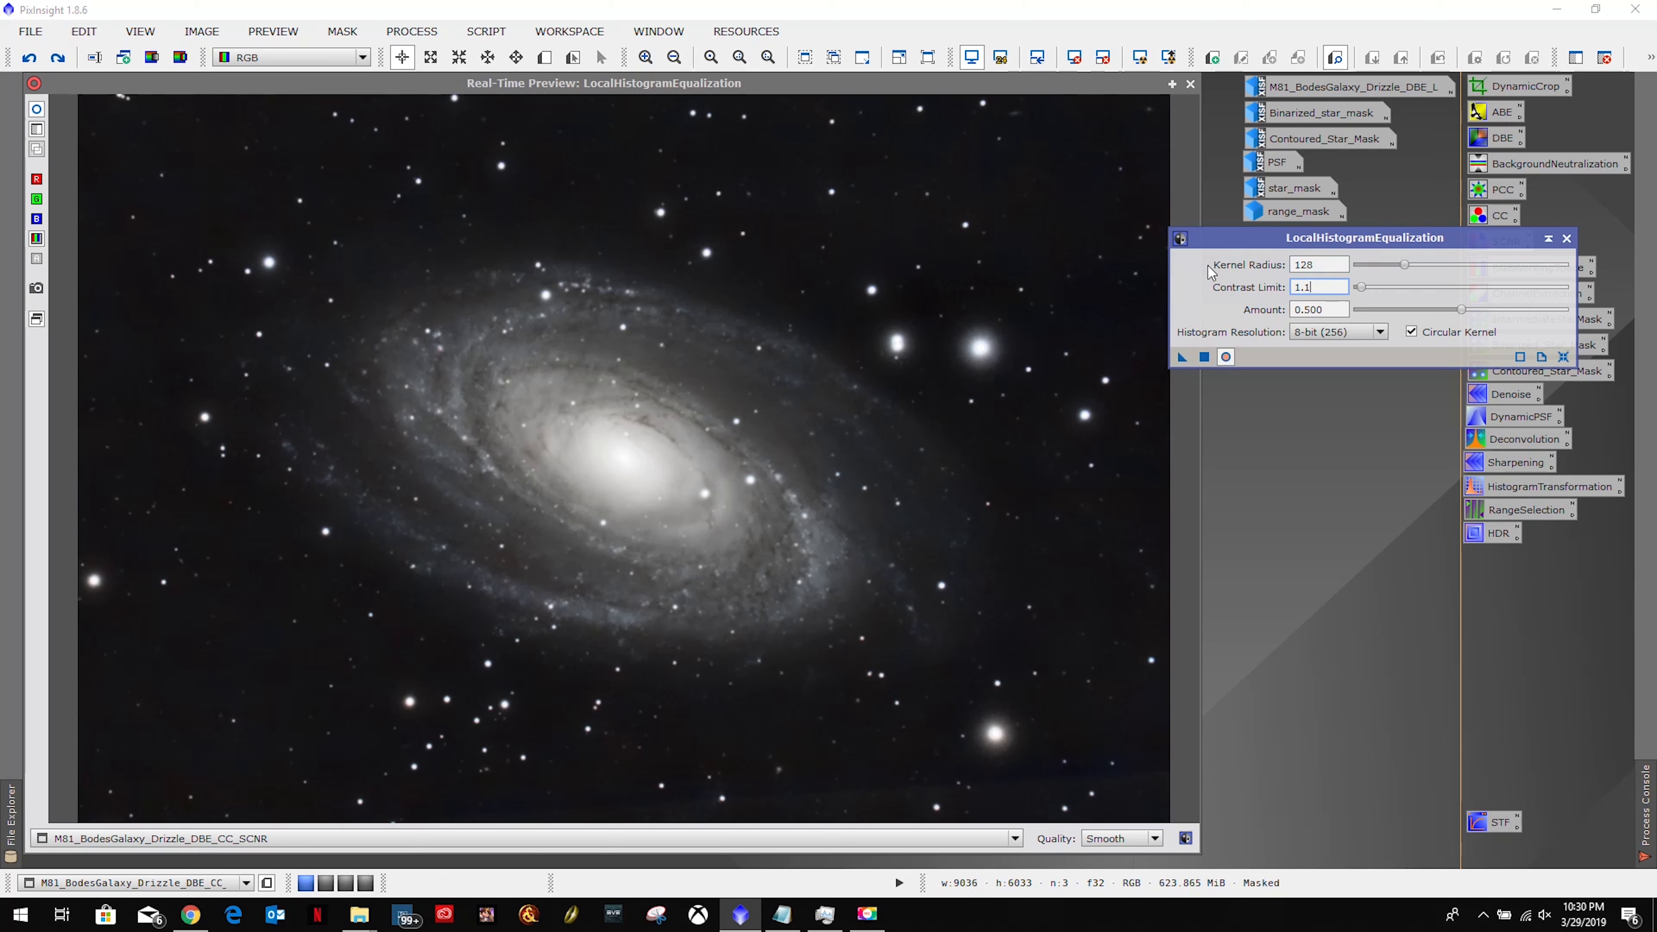
key("Return")
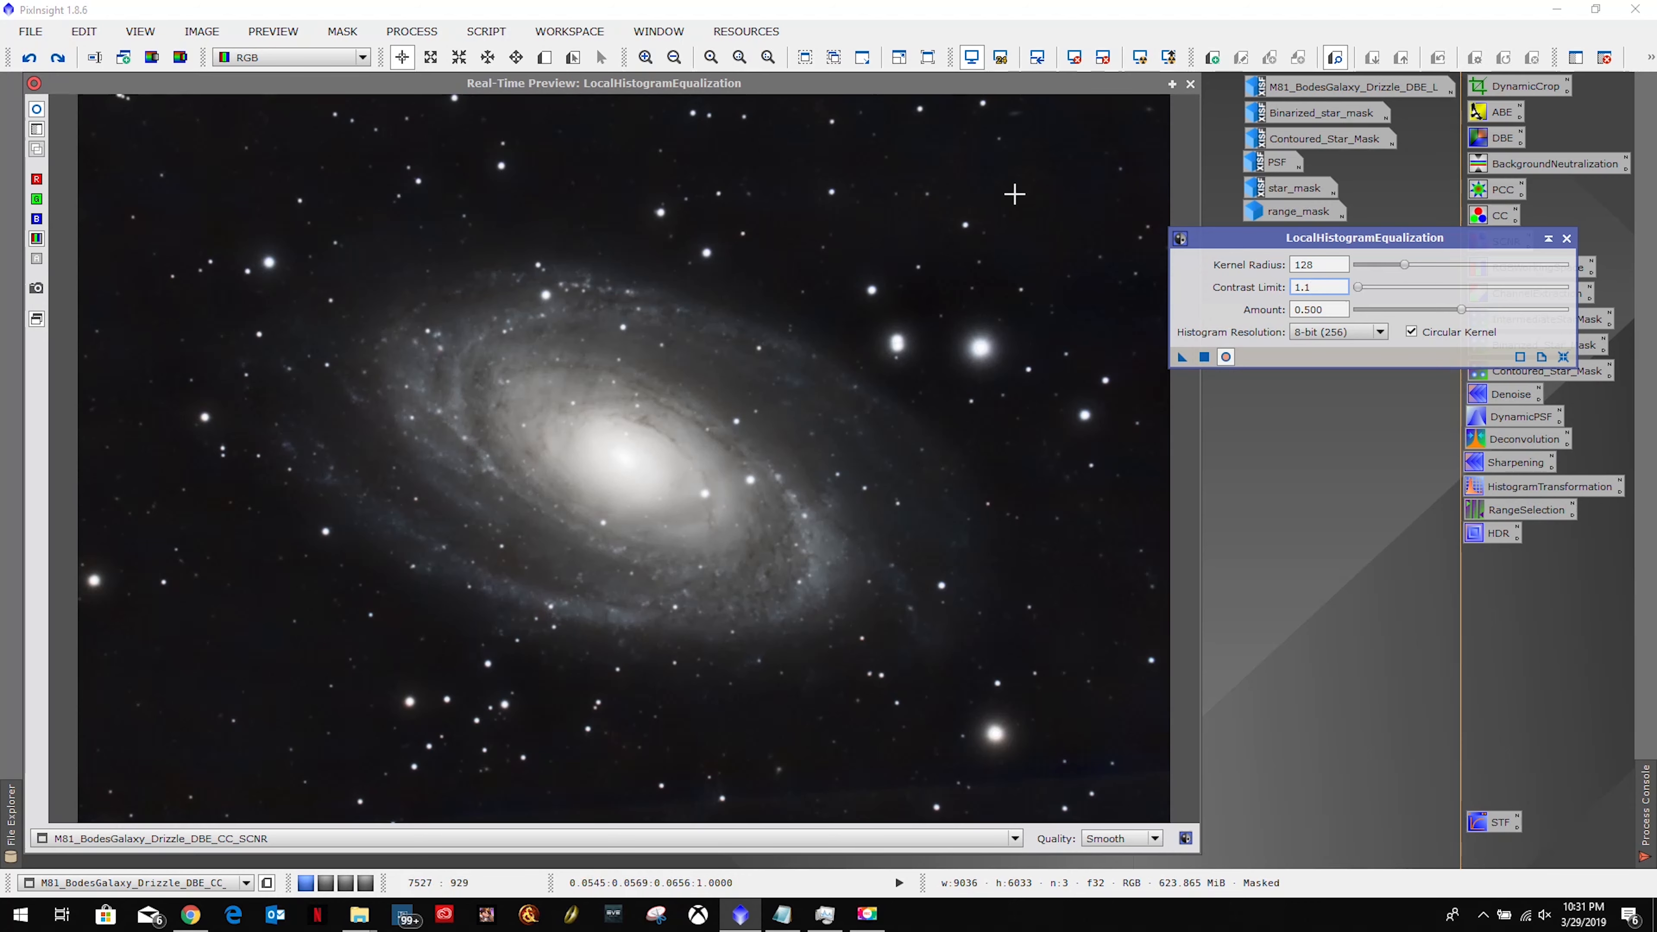
left_click(1190, 84)
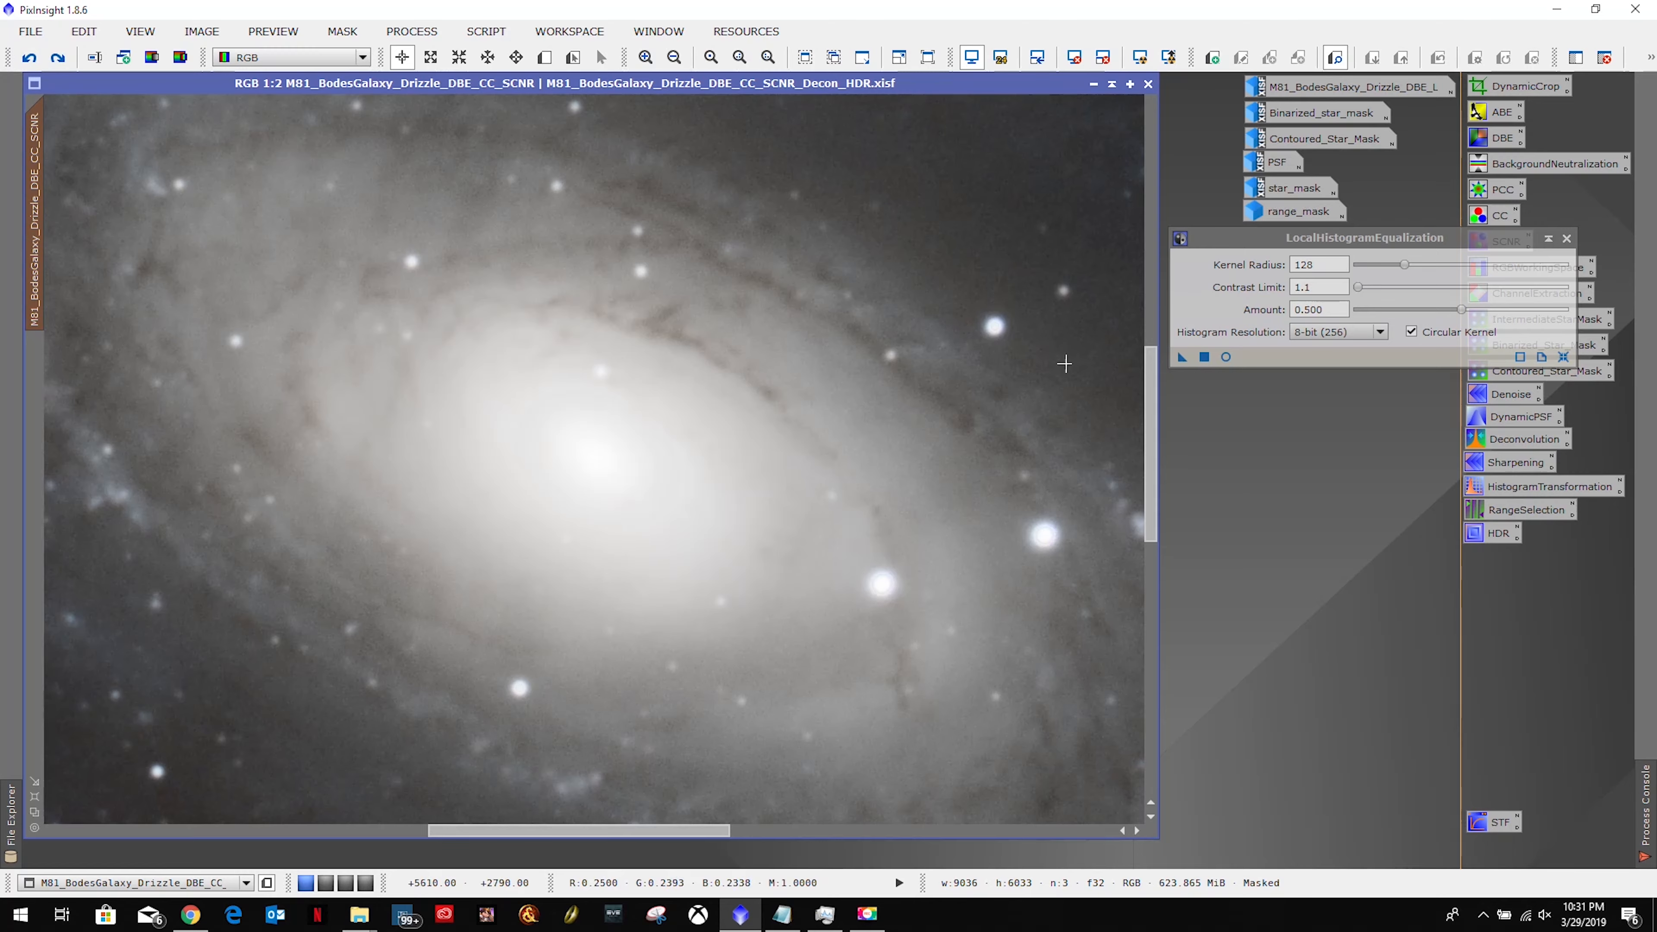
Apply the radius-128, limit-1.1, amount-0.5 equalization to M81, zoom out, then undo it.
left_click_drag(1181, 358, 622, 415)
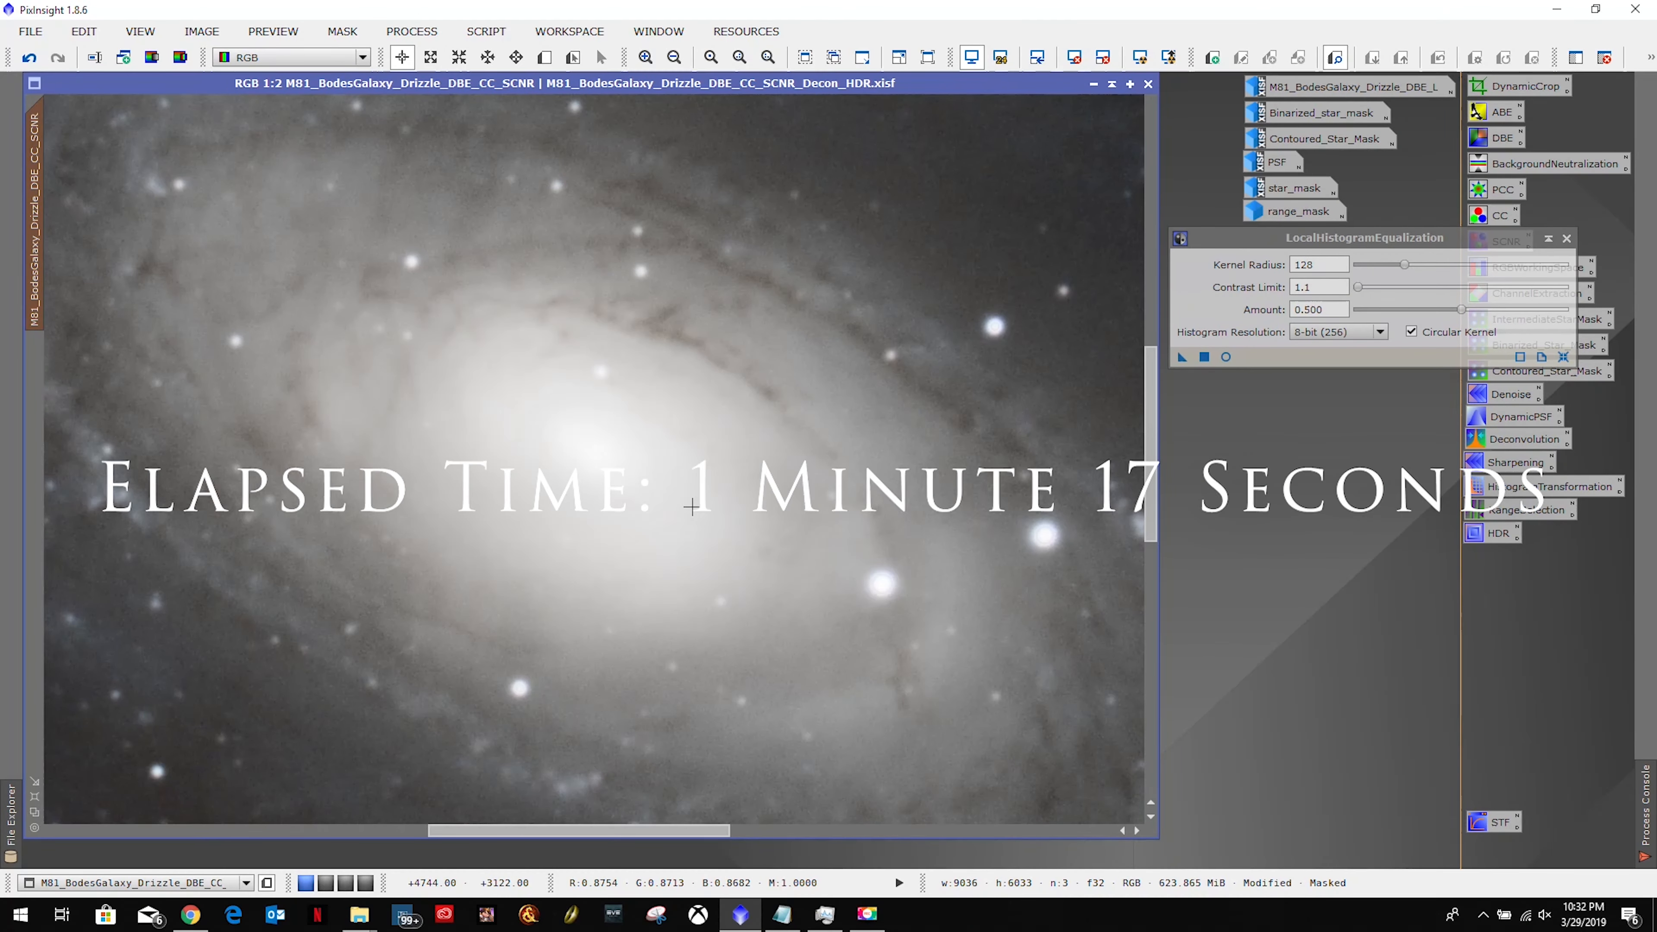
scroll(692, 507, "down", 4)
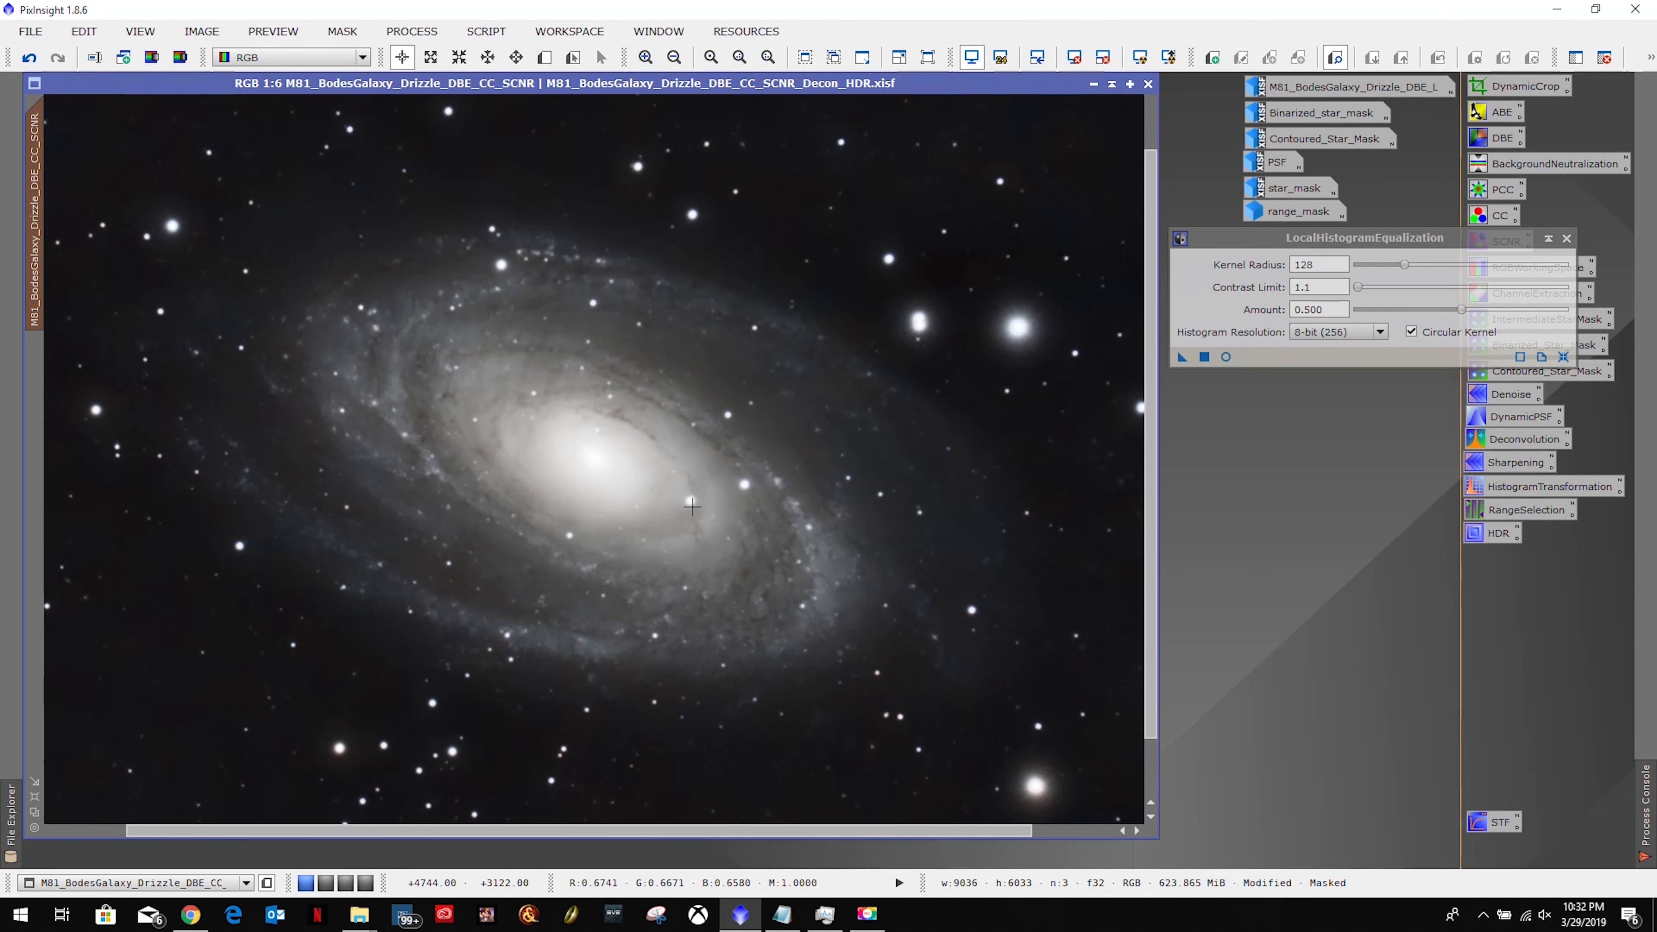
scroll(692, 506, "down", 1)
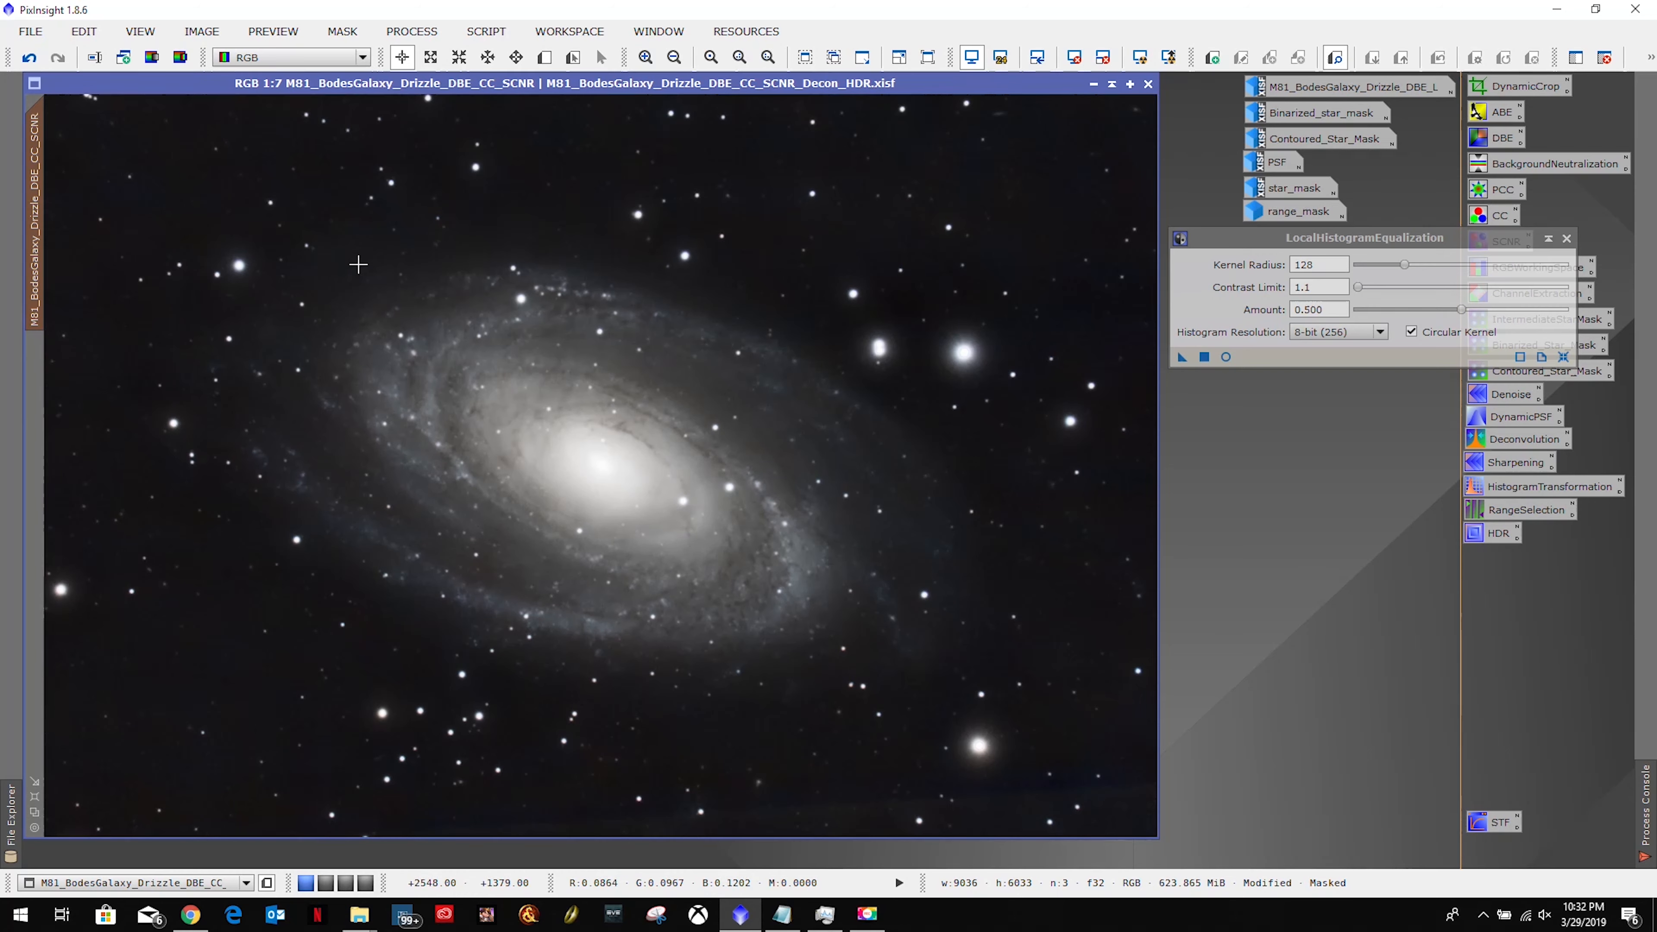
left_click(29, 57)
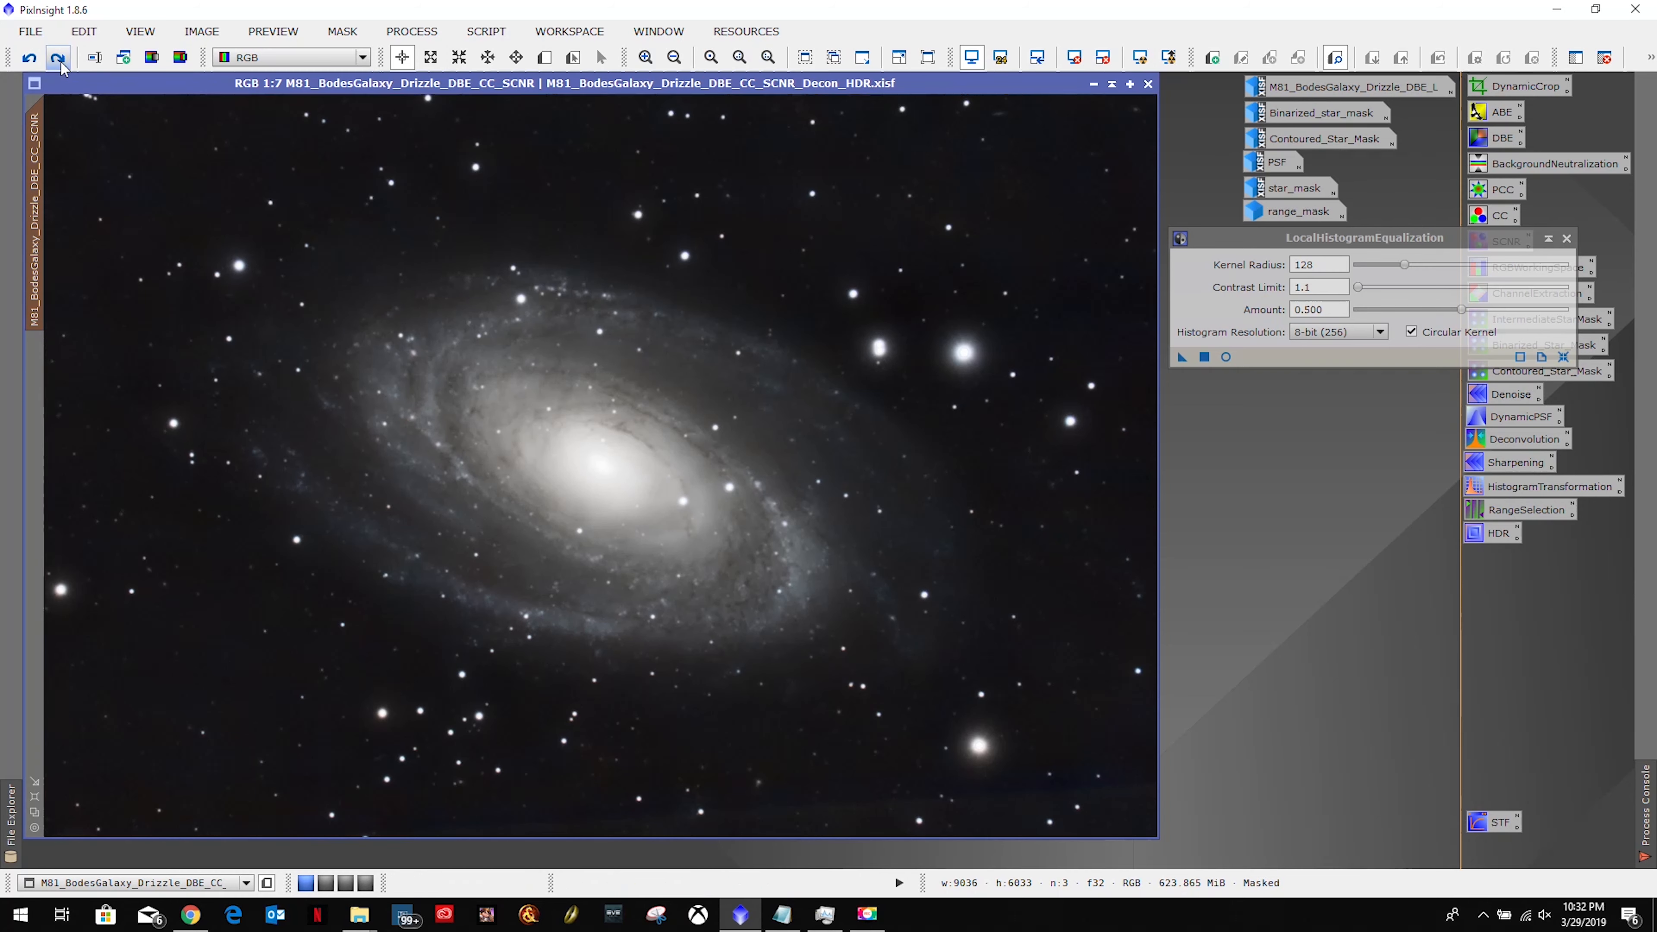
Alternate redo and undo twice to compare the equalized M81 with the original.
left_click(59, 58)
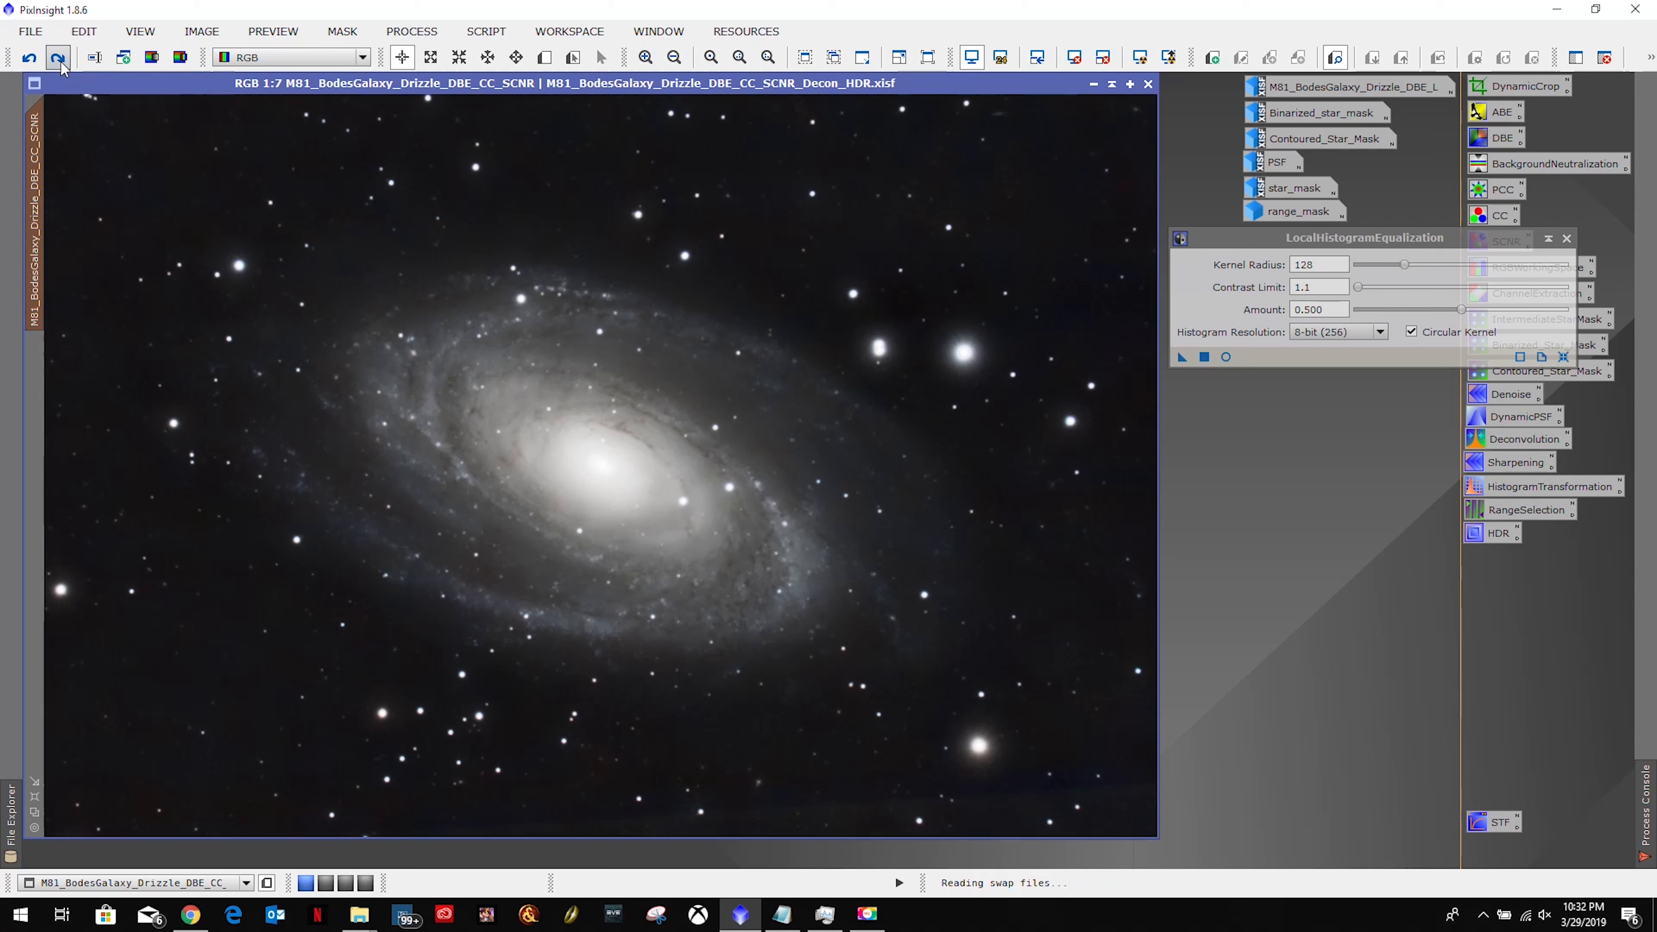
left_click(29, 57)
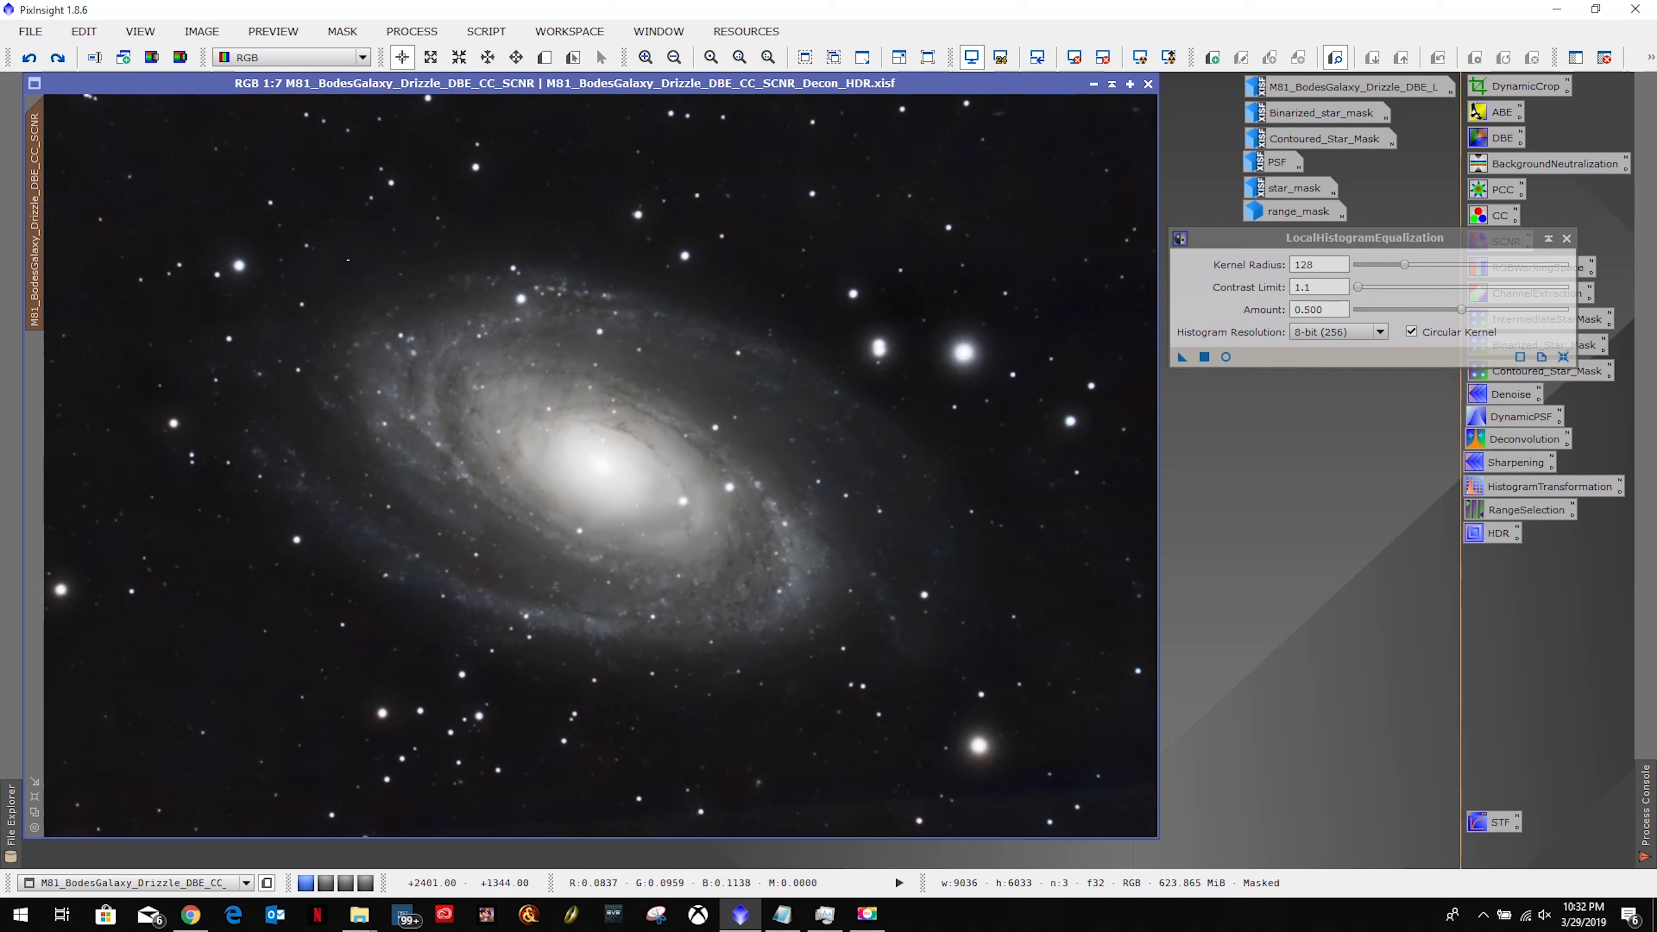
left_click(57, 63)
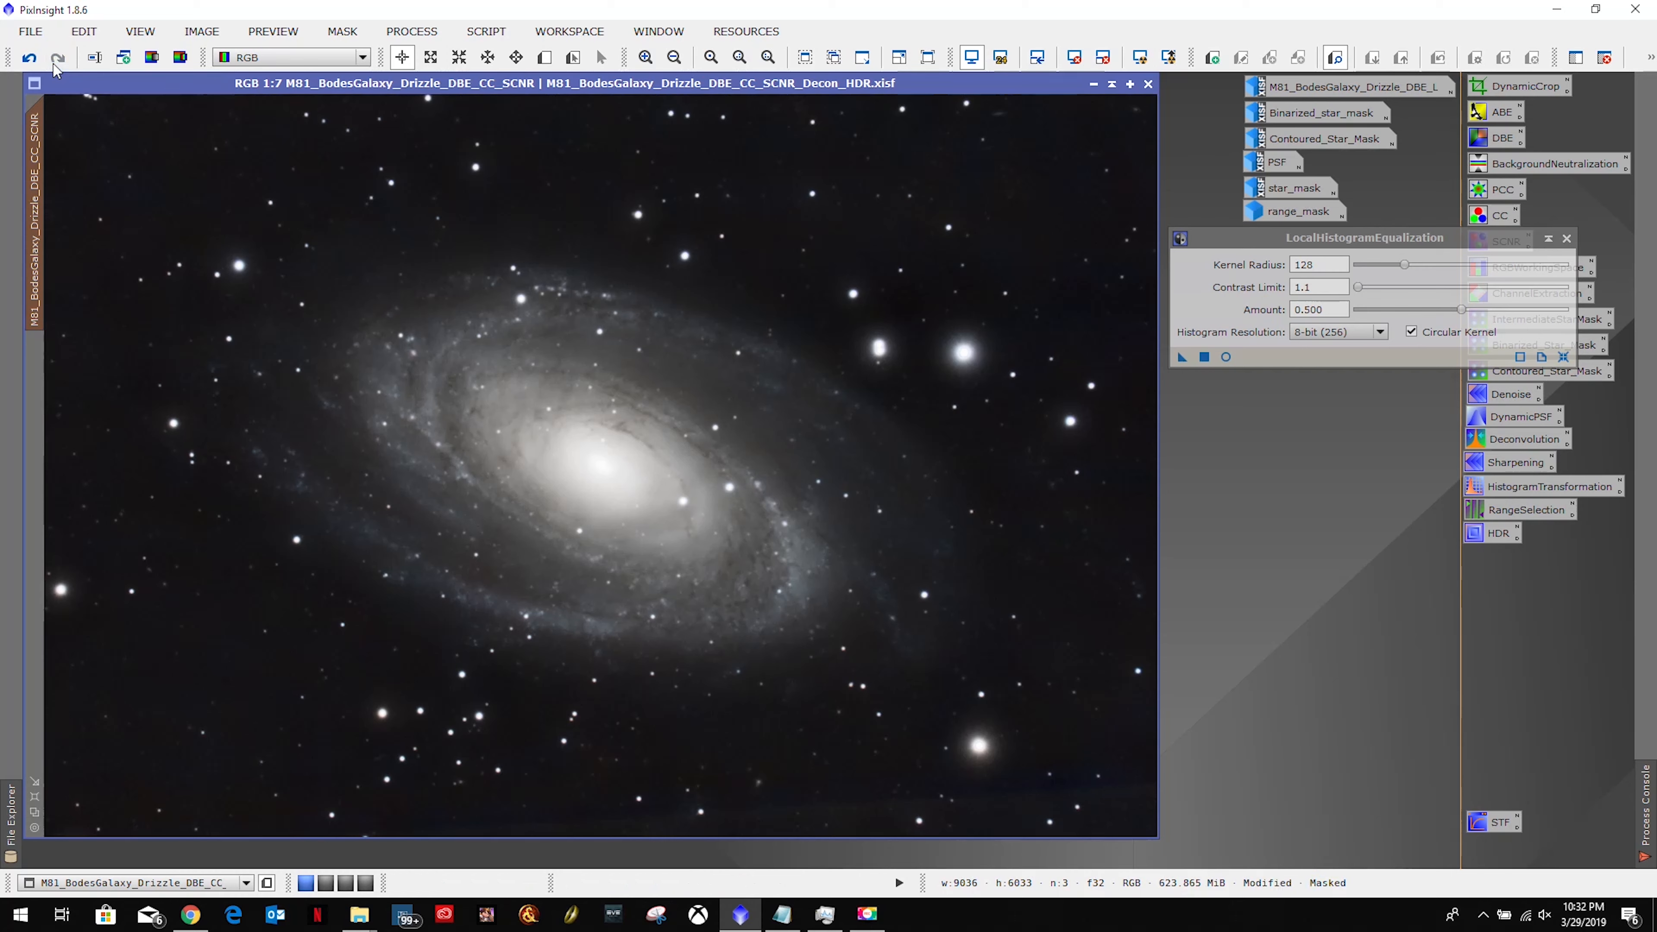
left_click(40, 60)
left_click(1337, 310)
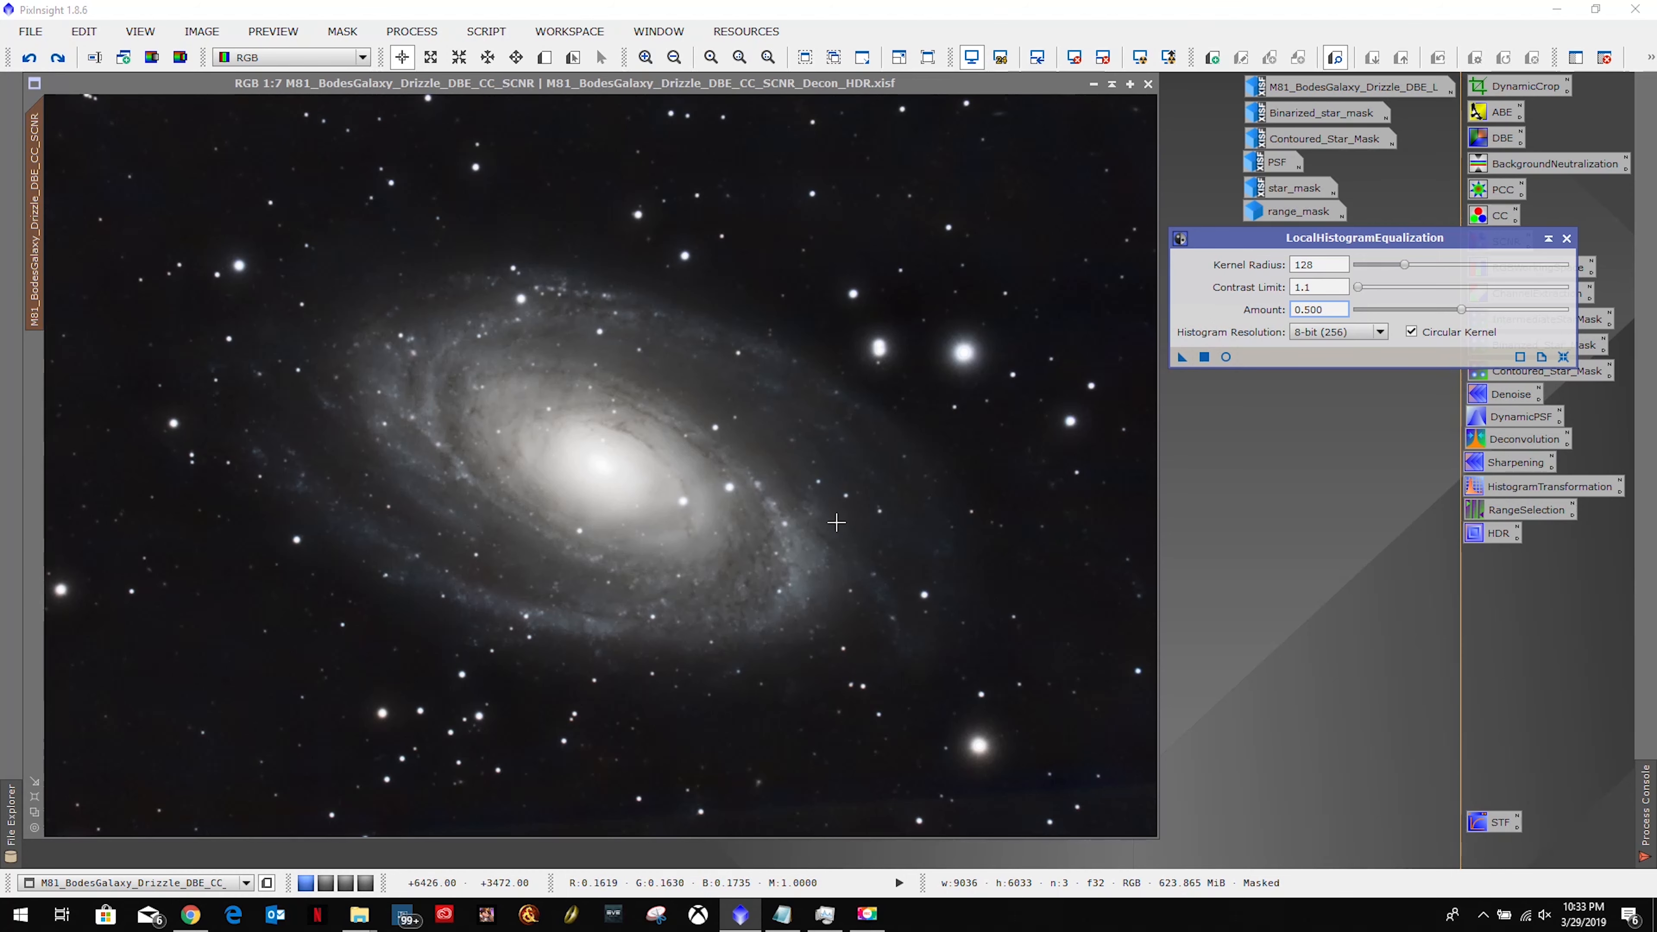
Save the equalization settings as a process icon named LHE beside the other icons, then open the real-time preview.
left_click_drag(1182, 358, 1261, 542)
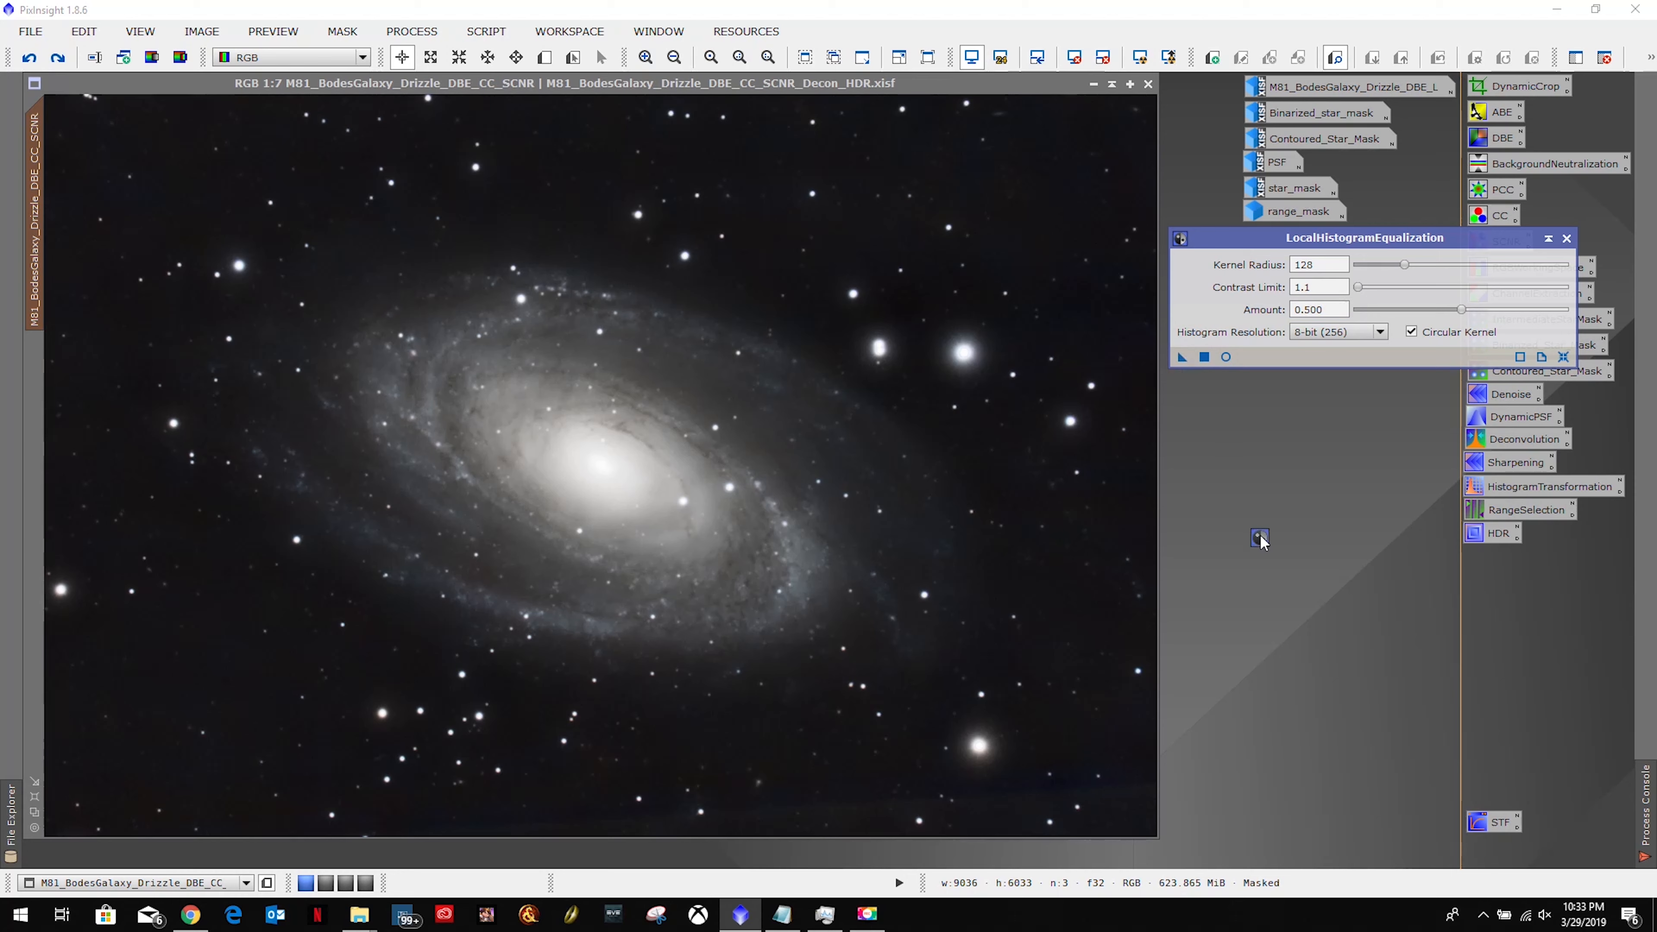
right_click(1291, 539)
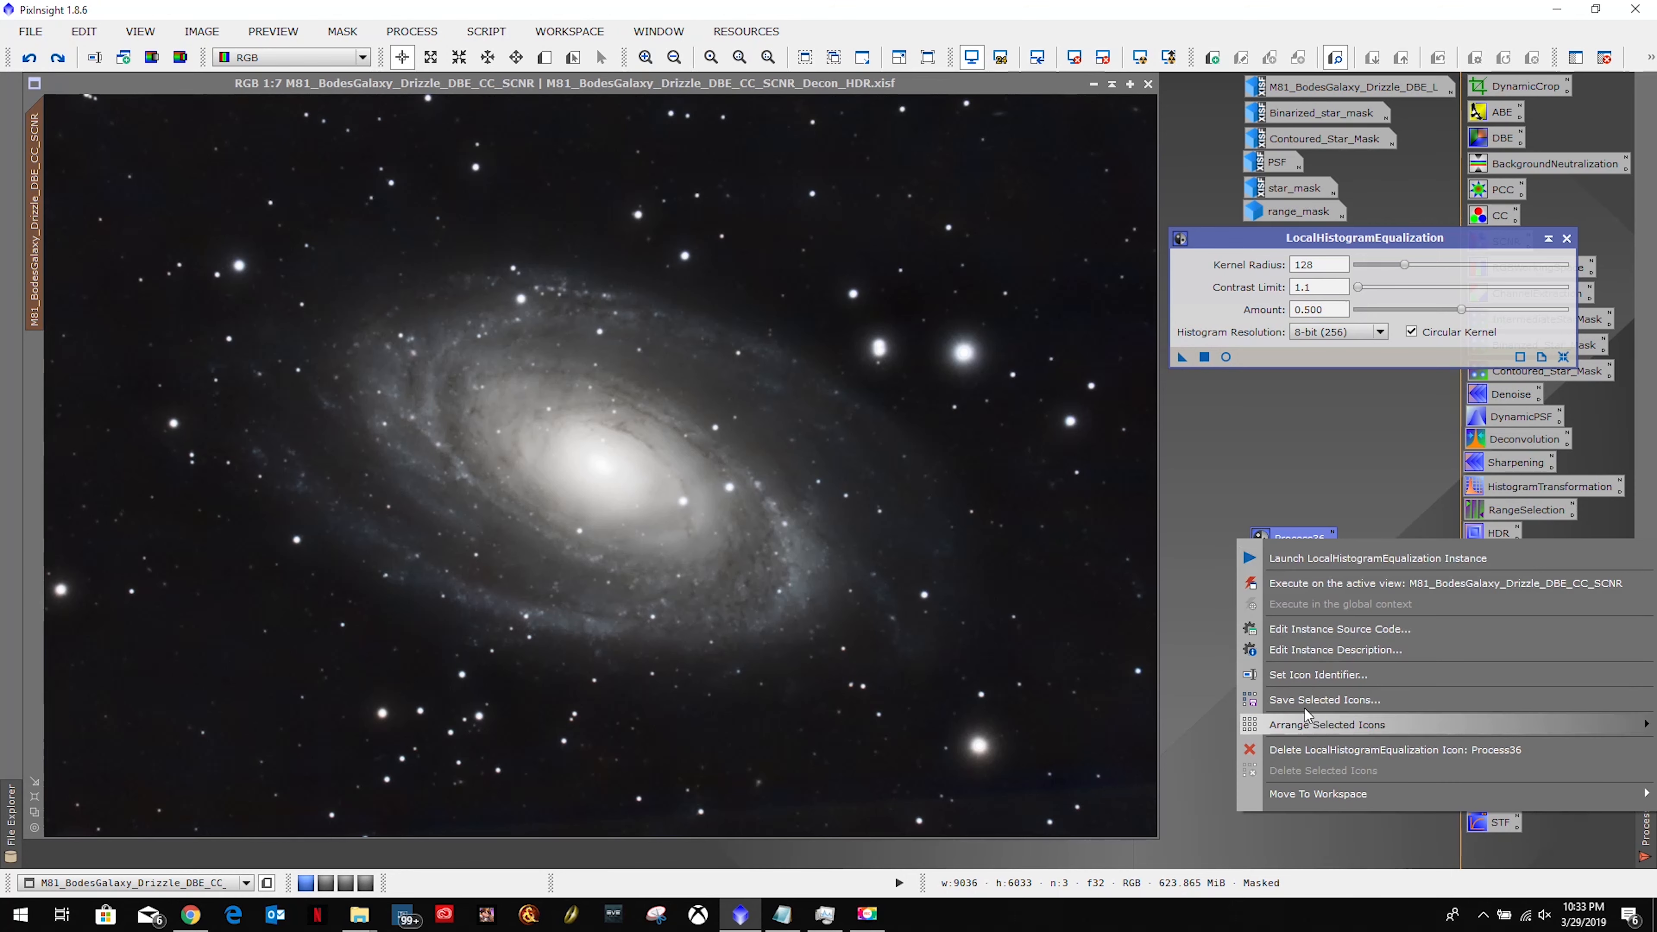
left_click(1299, 676)
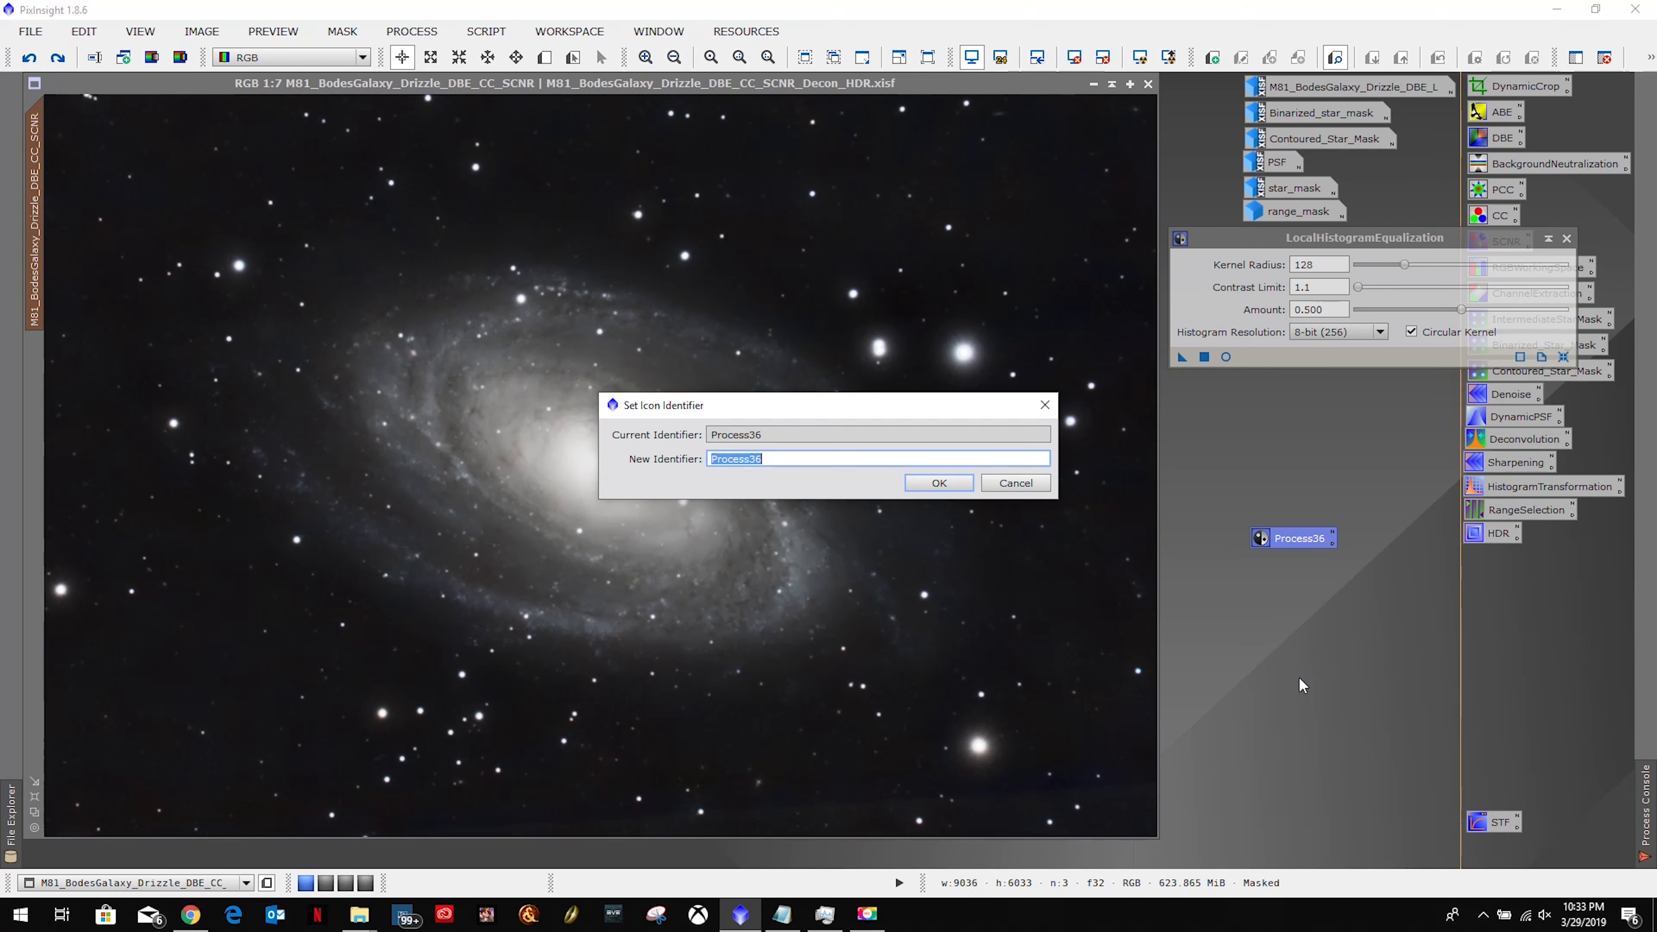
type("LHE")
key("Return")
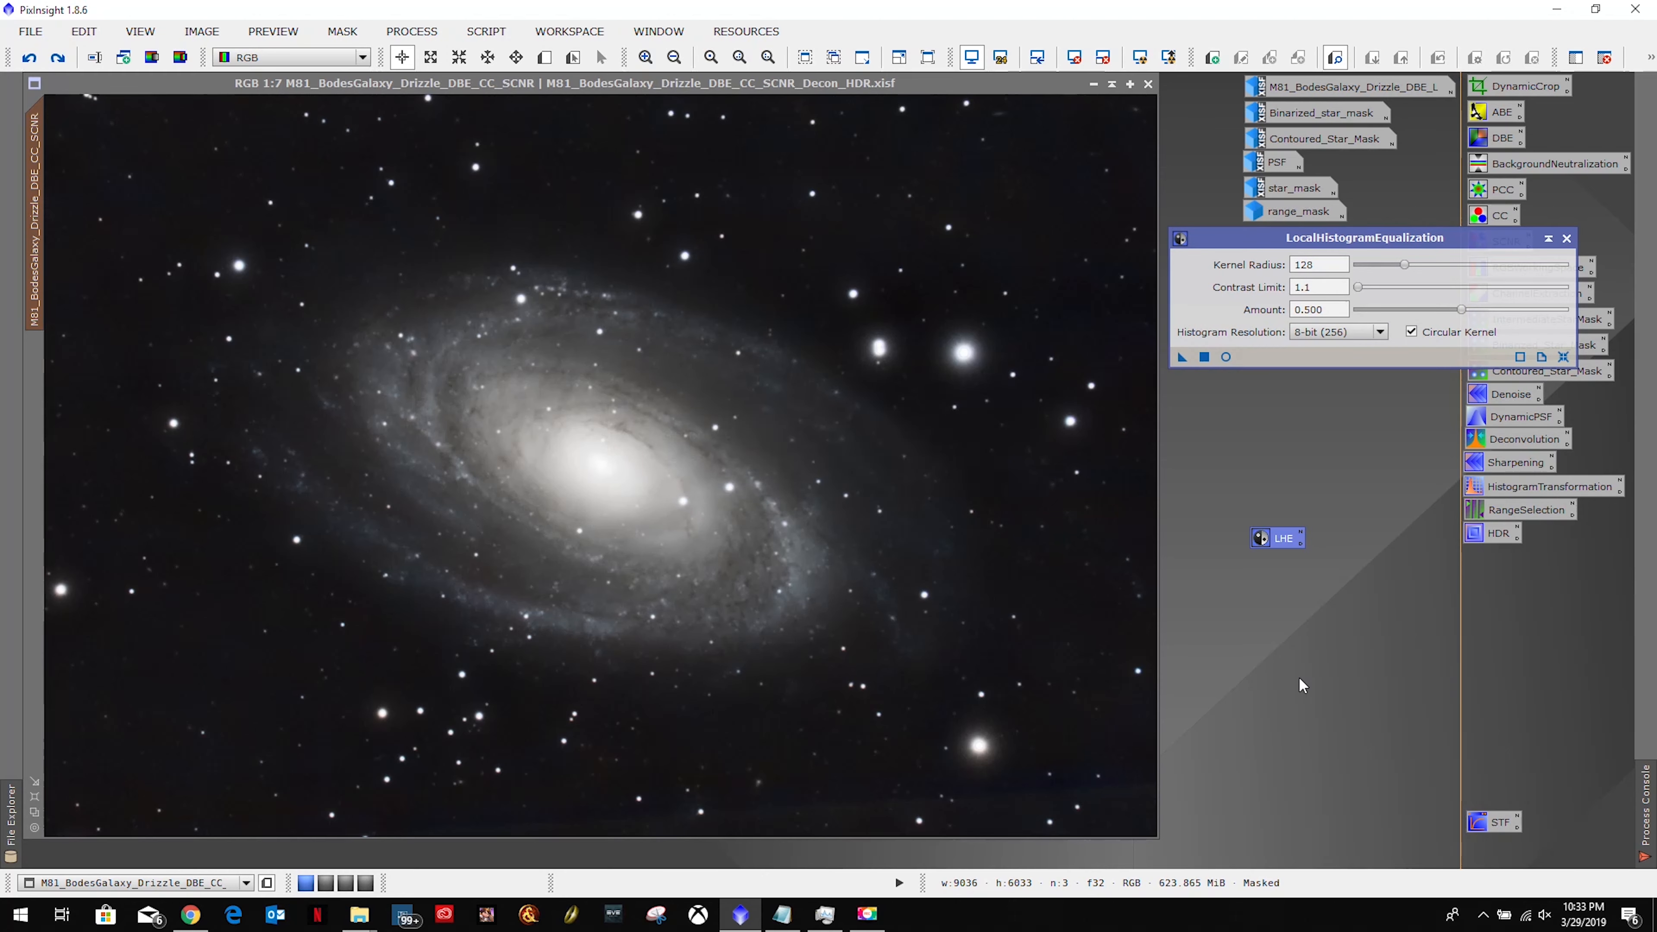
left_click_drag(1288, 547, 1497, 565)
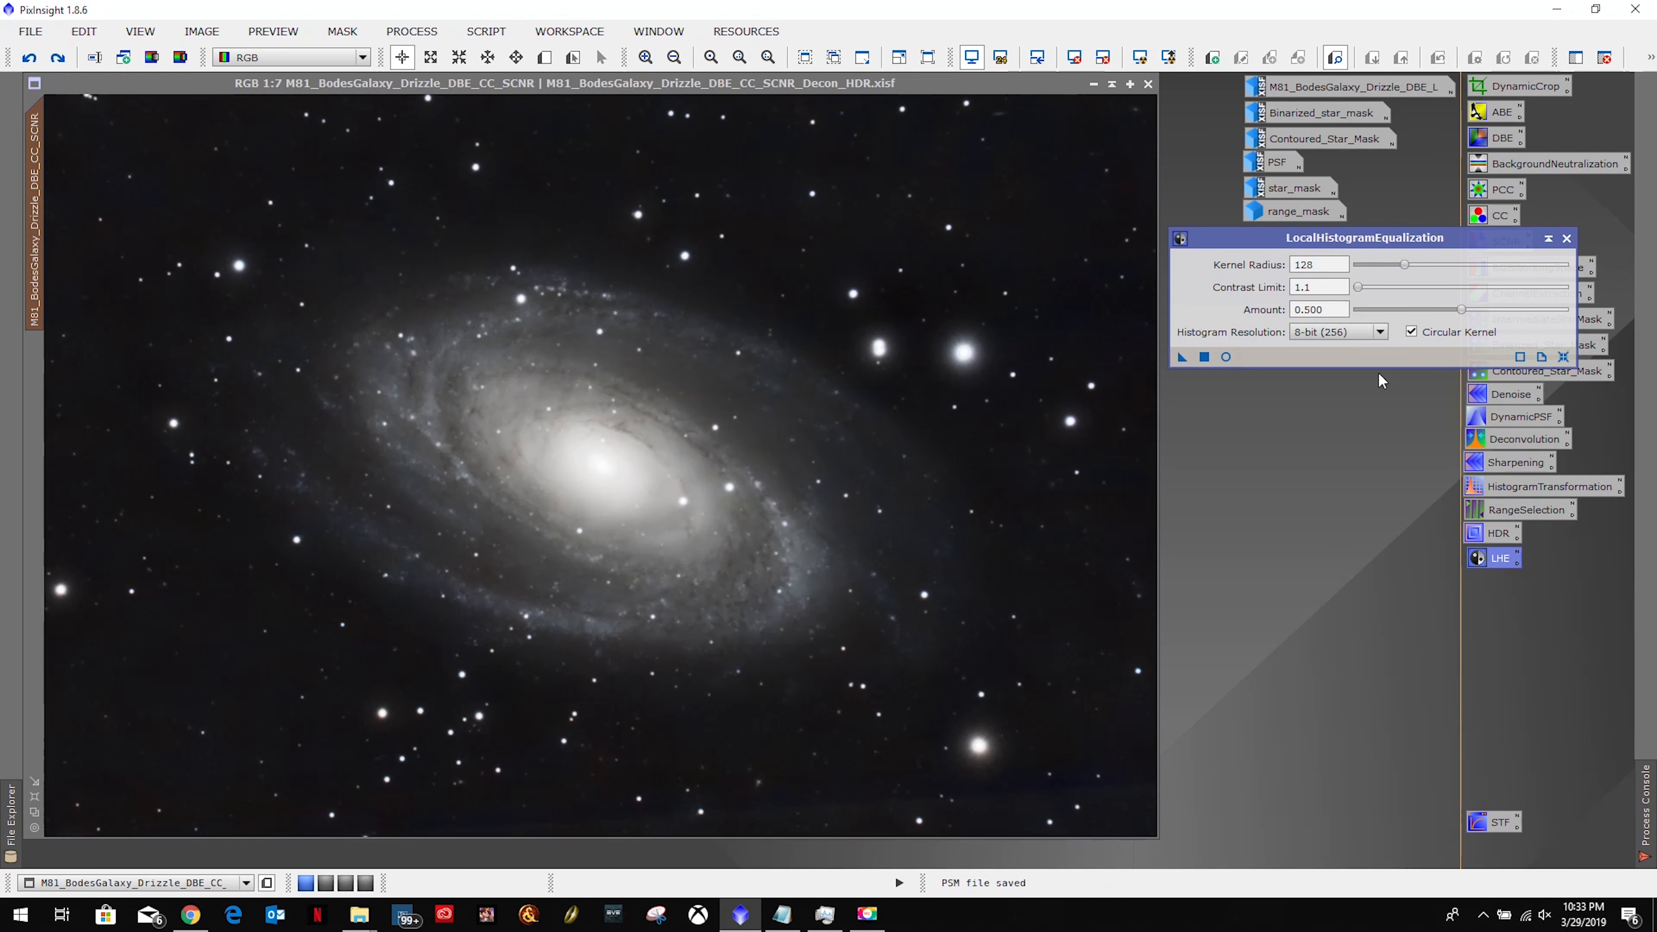
left_click(1225, 357)
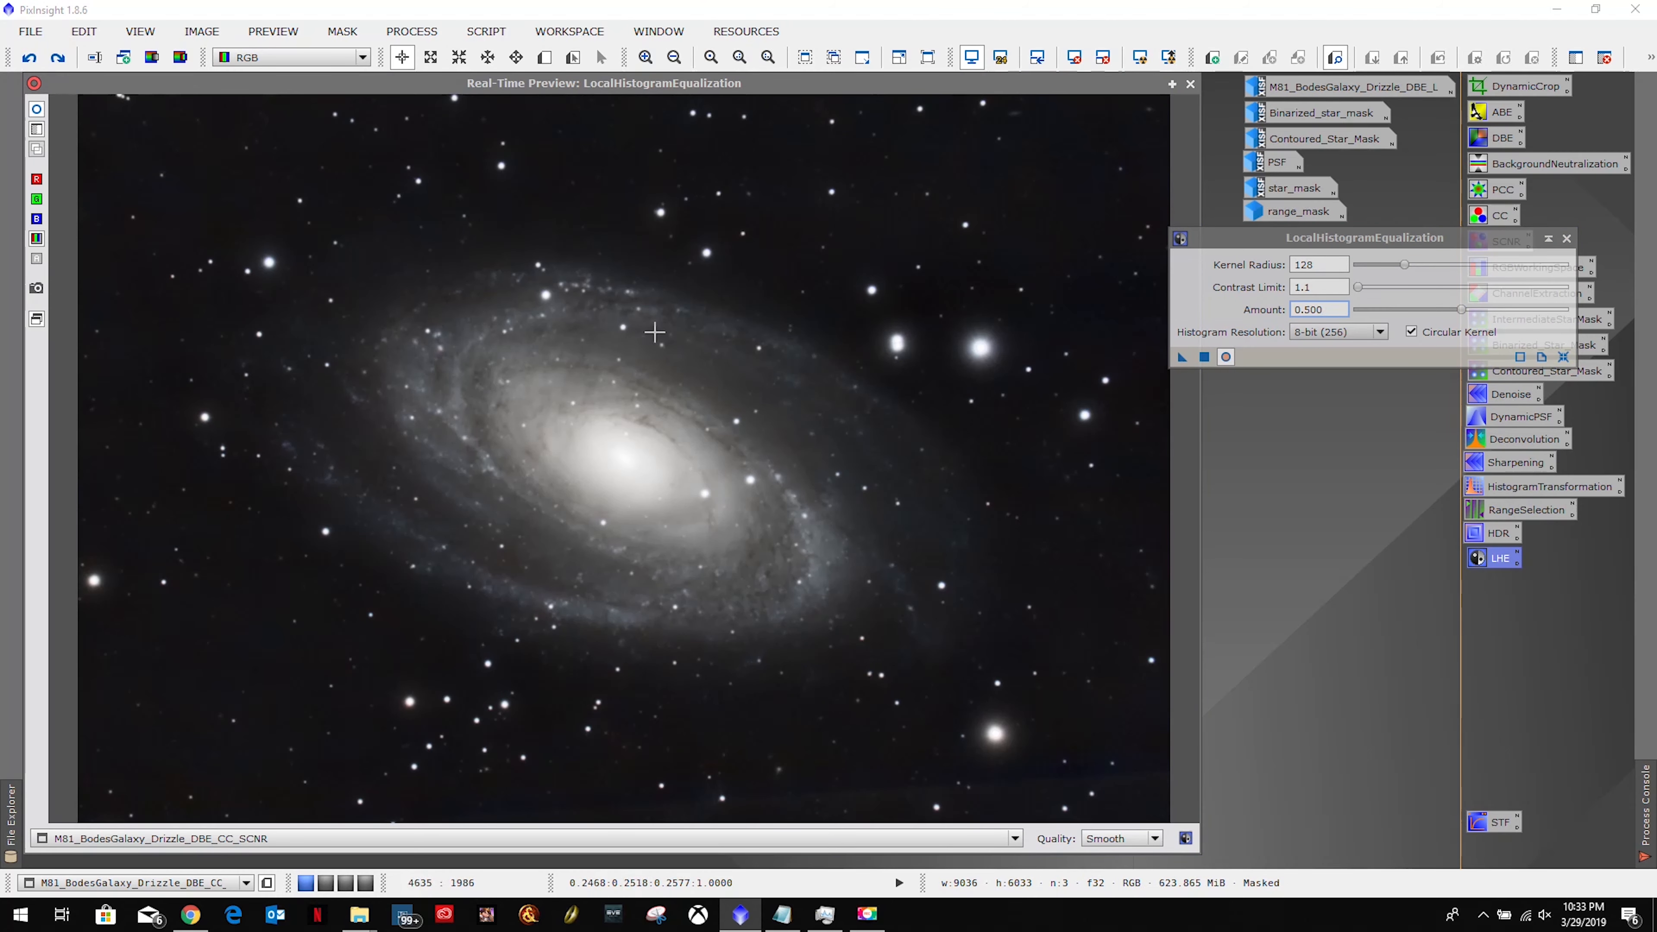
Try kernel radius 64 with a full amount of 1.000.
left_click(1335, 310)
left_click_drag(1328, 266, 1219, 263)
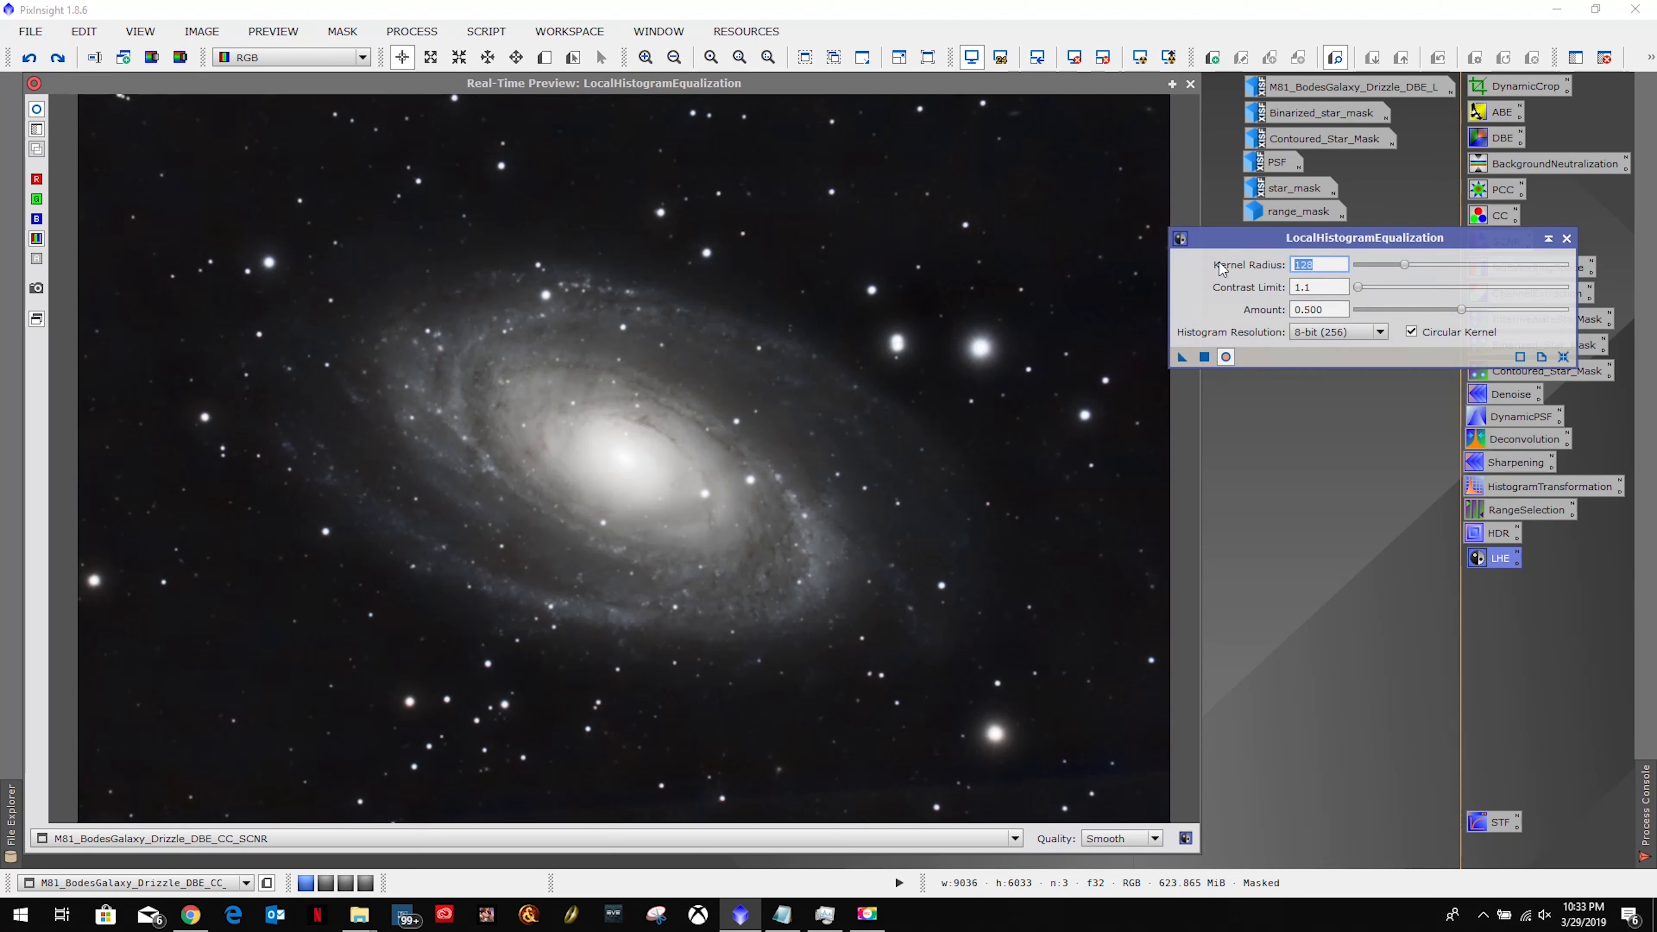
type("64")
key("Return")
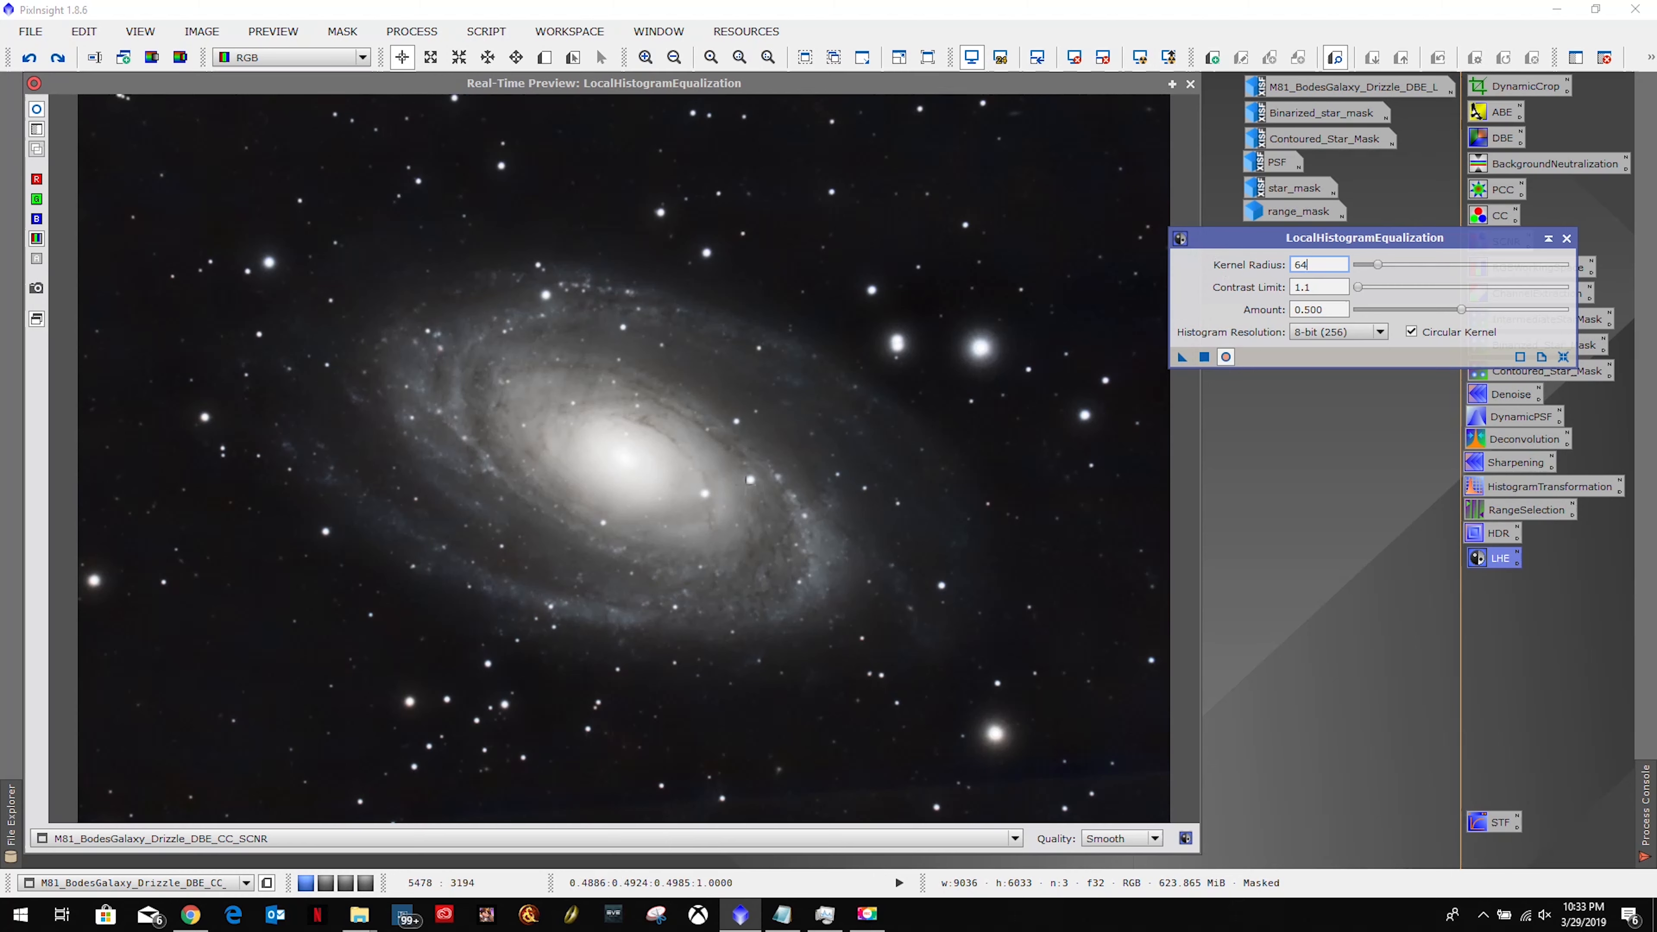
left_click_drag(1337, 310, 1226, 309)
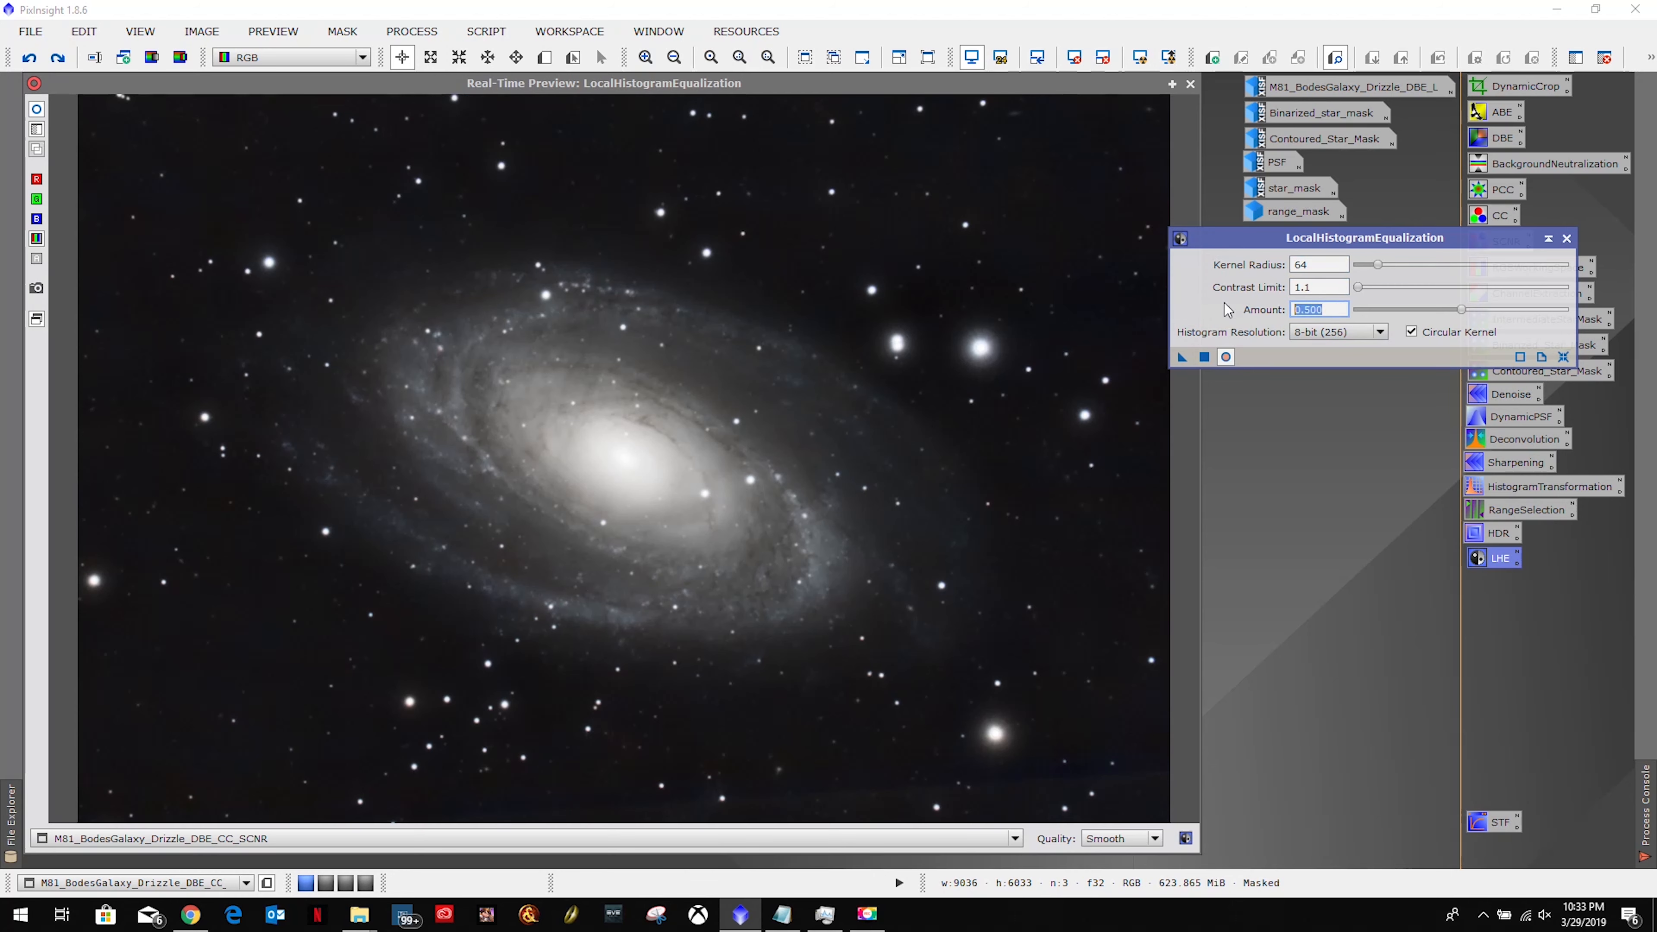
type("1")
key("Return")
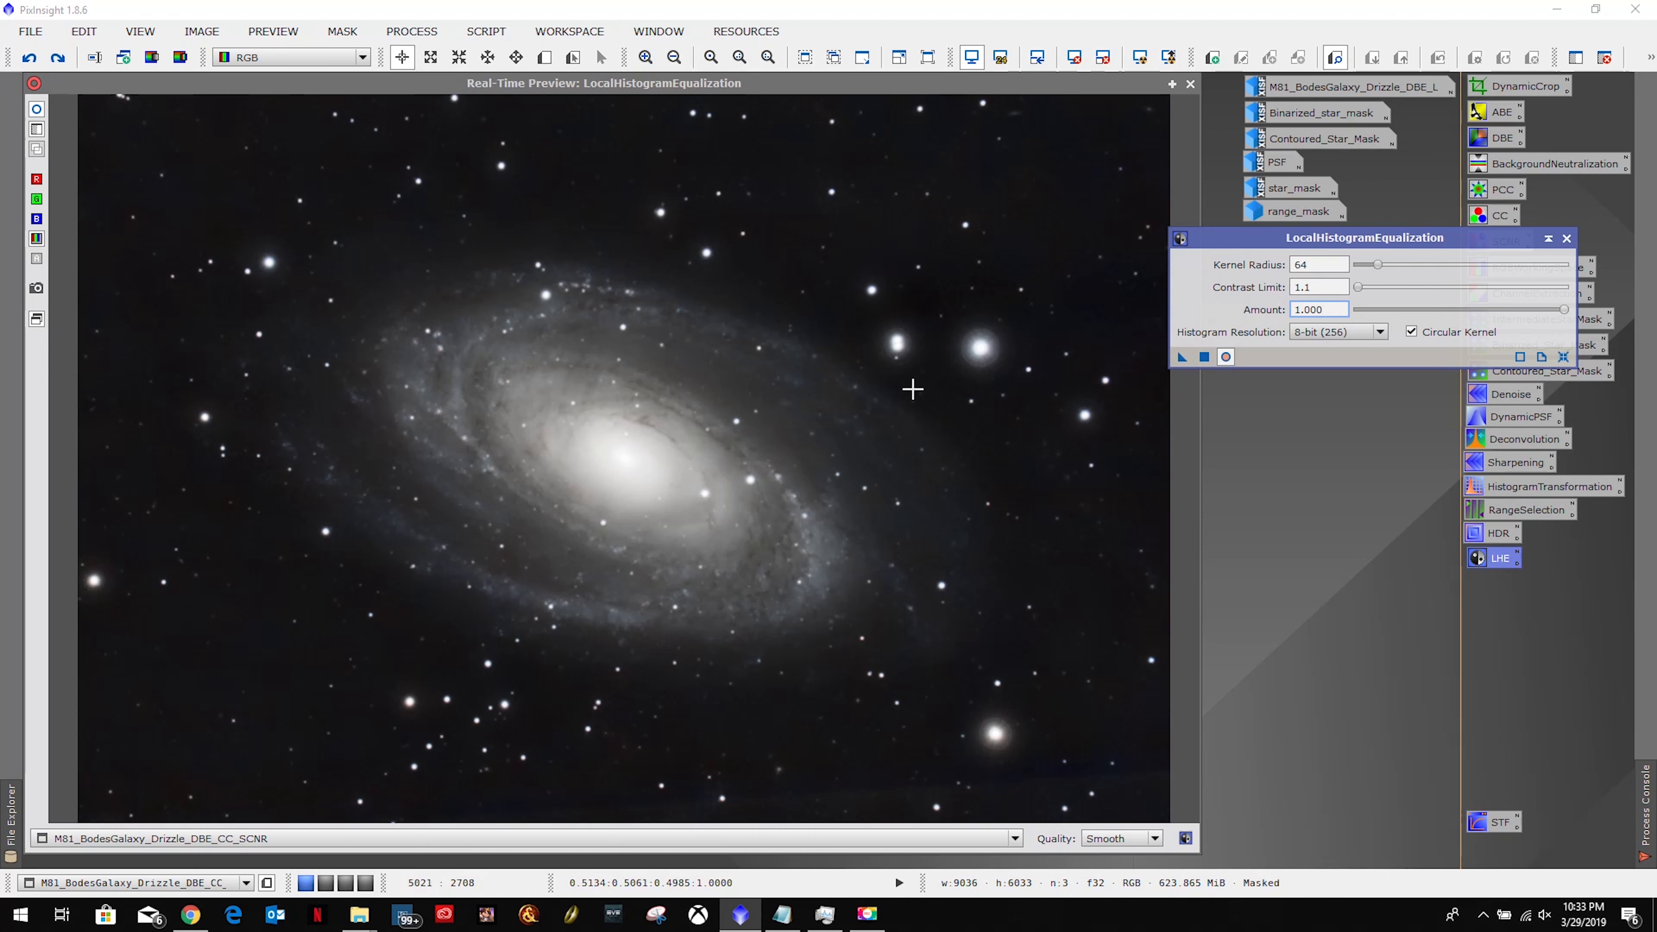
Set kernel radius to 256 and toggle the preview on and off to compare with the original.
left_click(1331, 263)
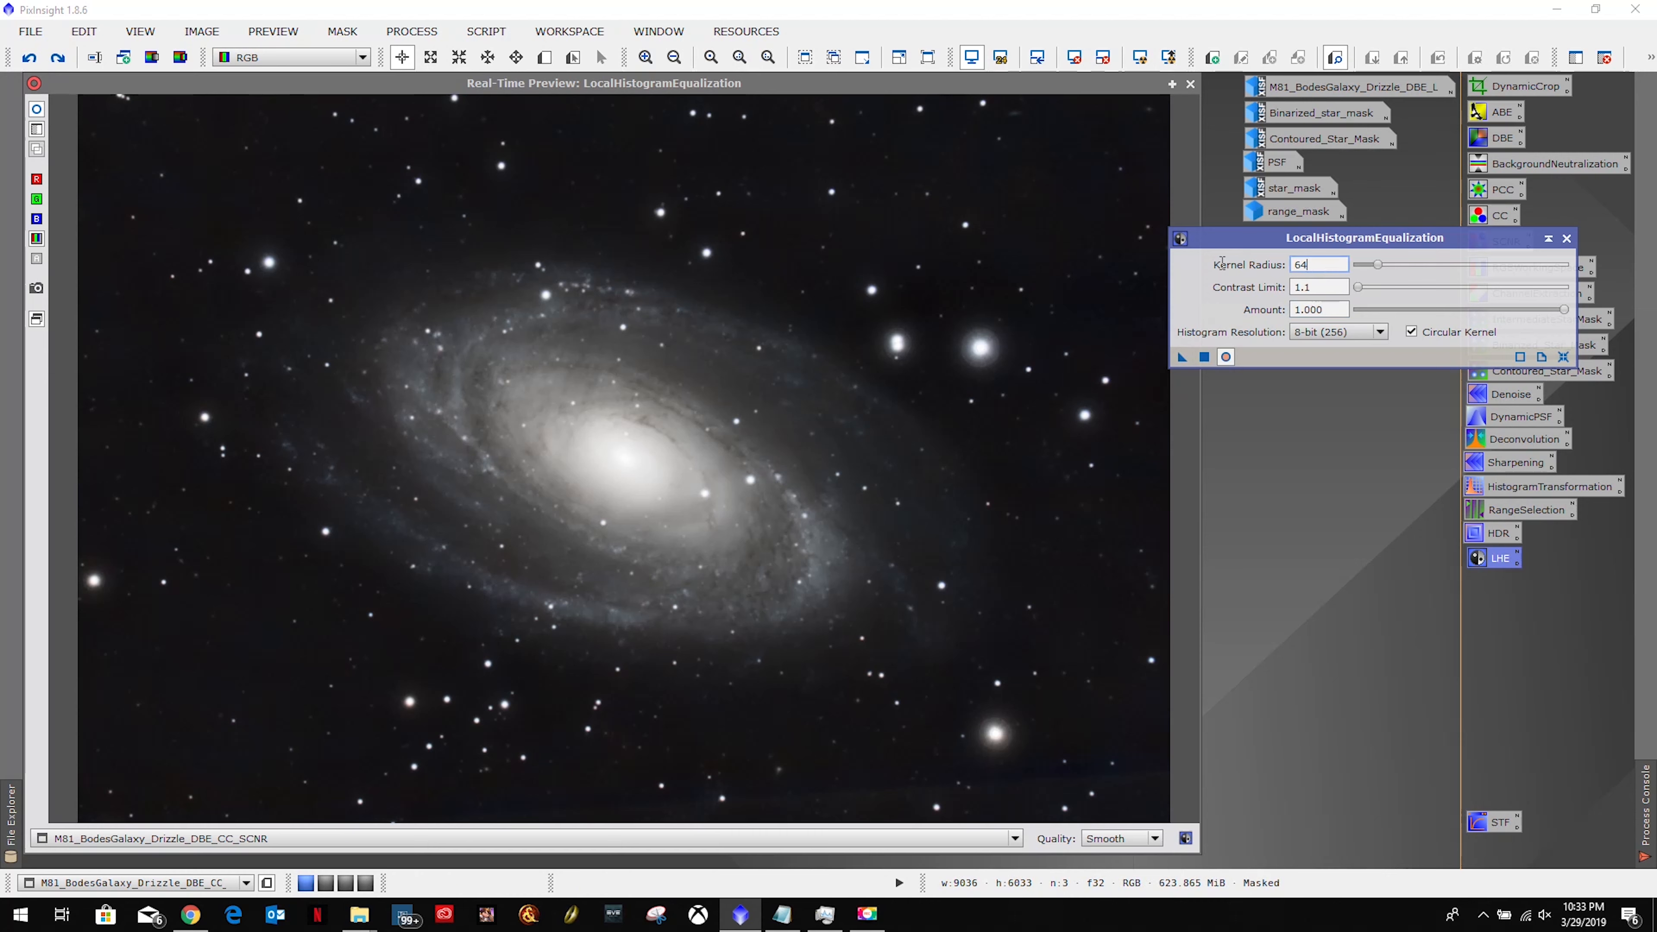
type("256")
key("Return")
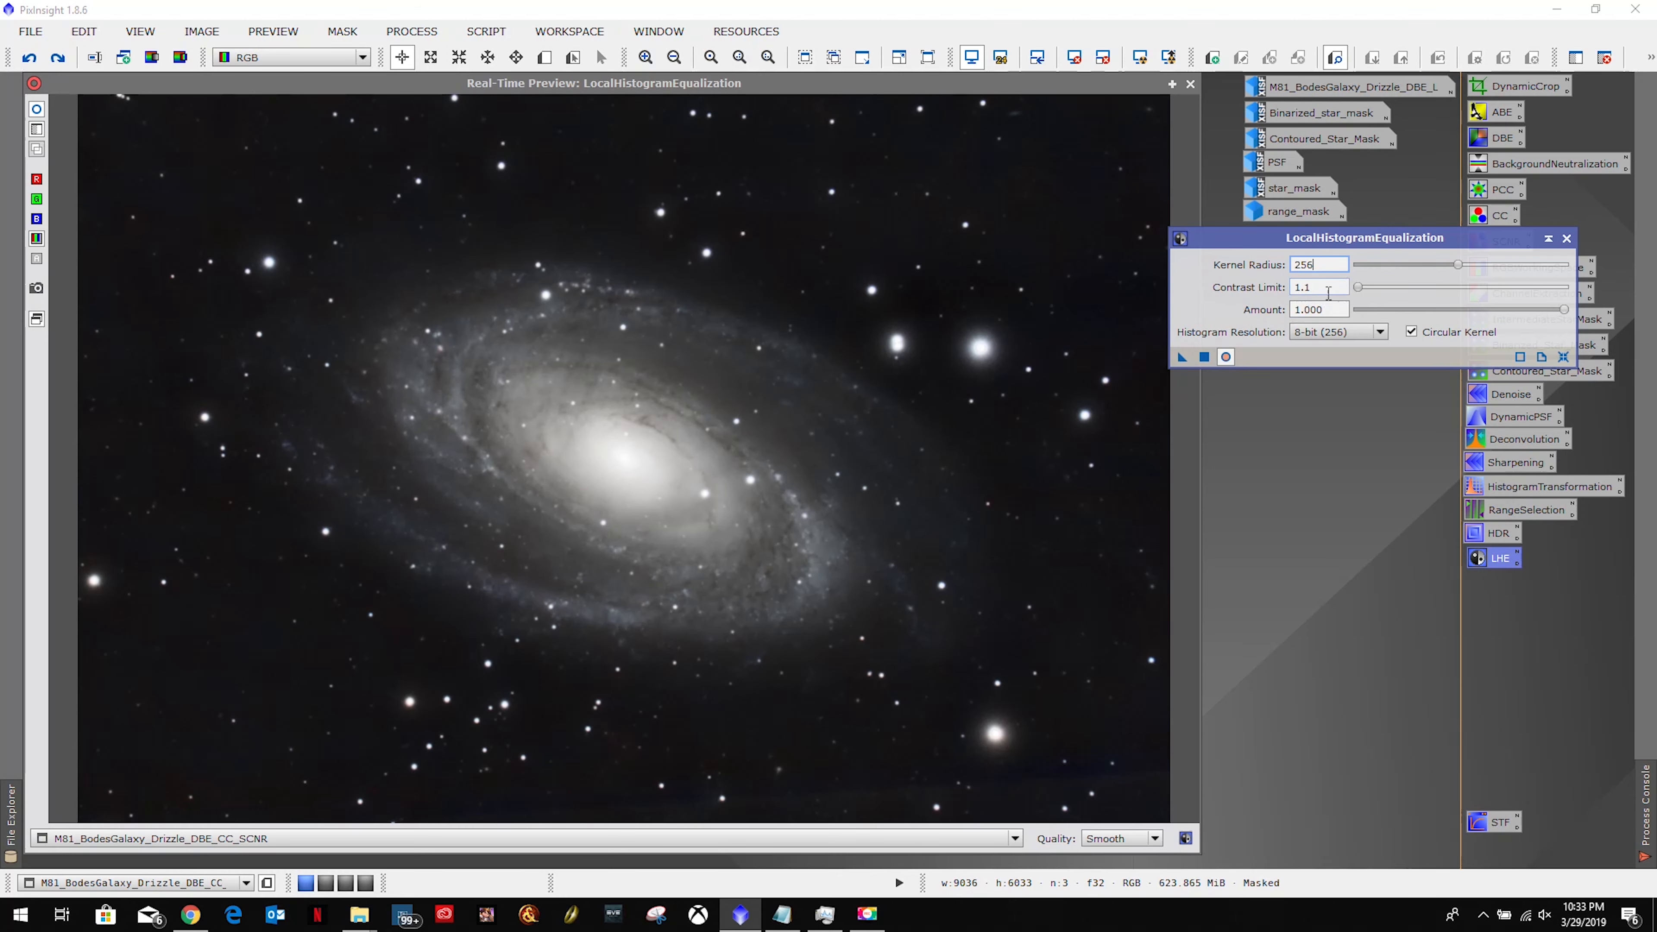
key("Tab")
left_click(1226, 357)
left_click(1226, 357)
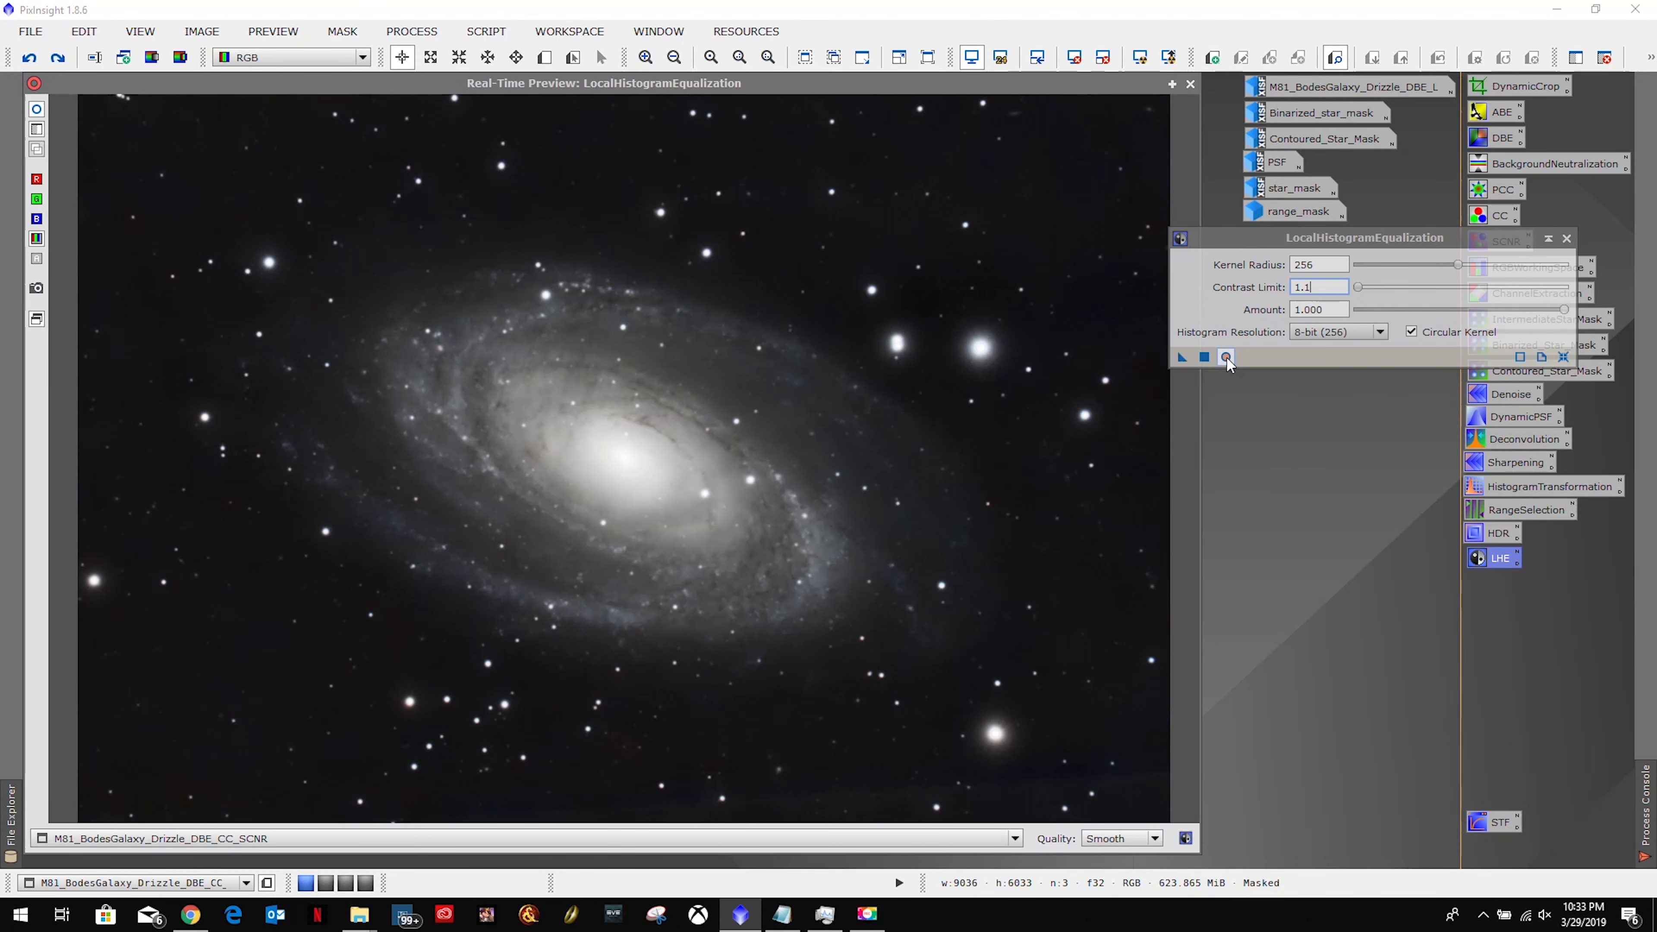
left_click(1227, 356)
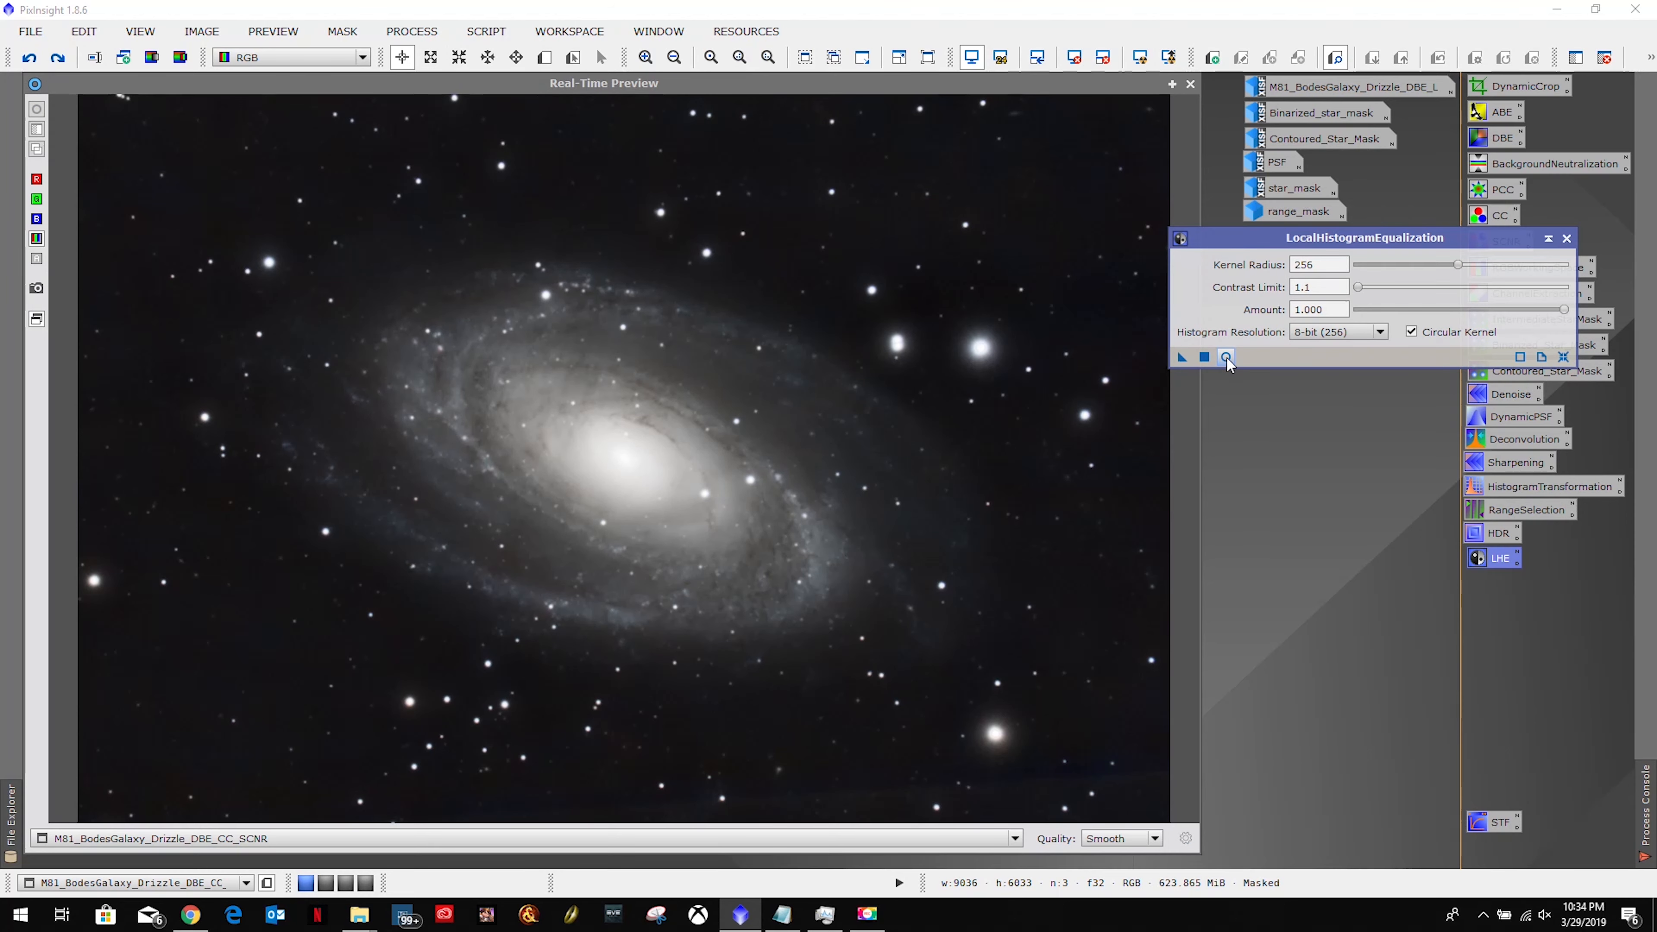
left_click(1226, 357)
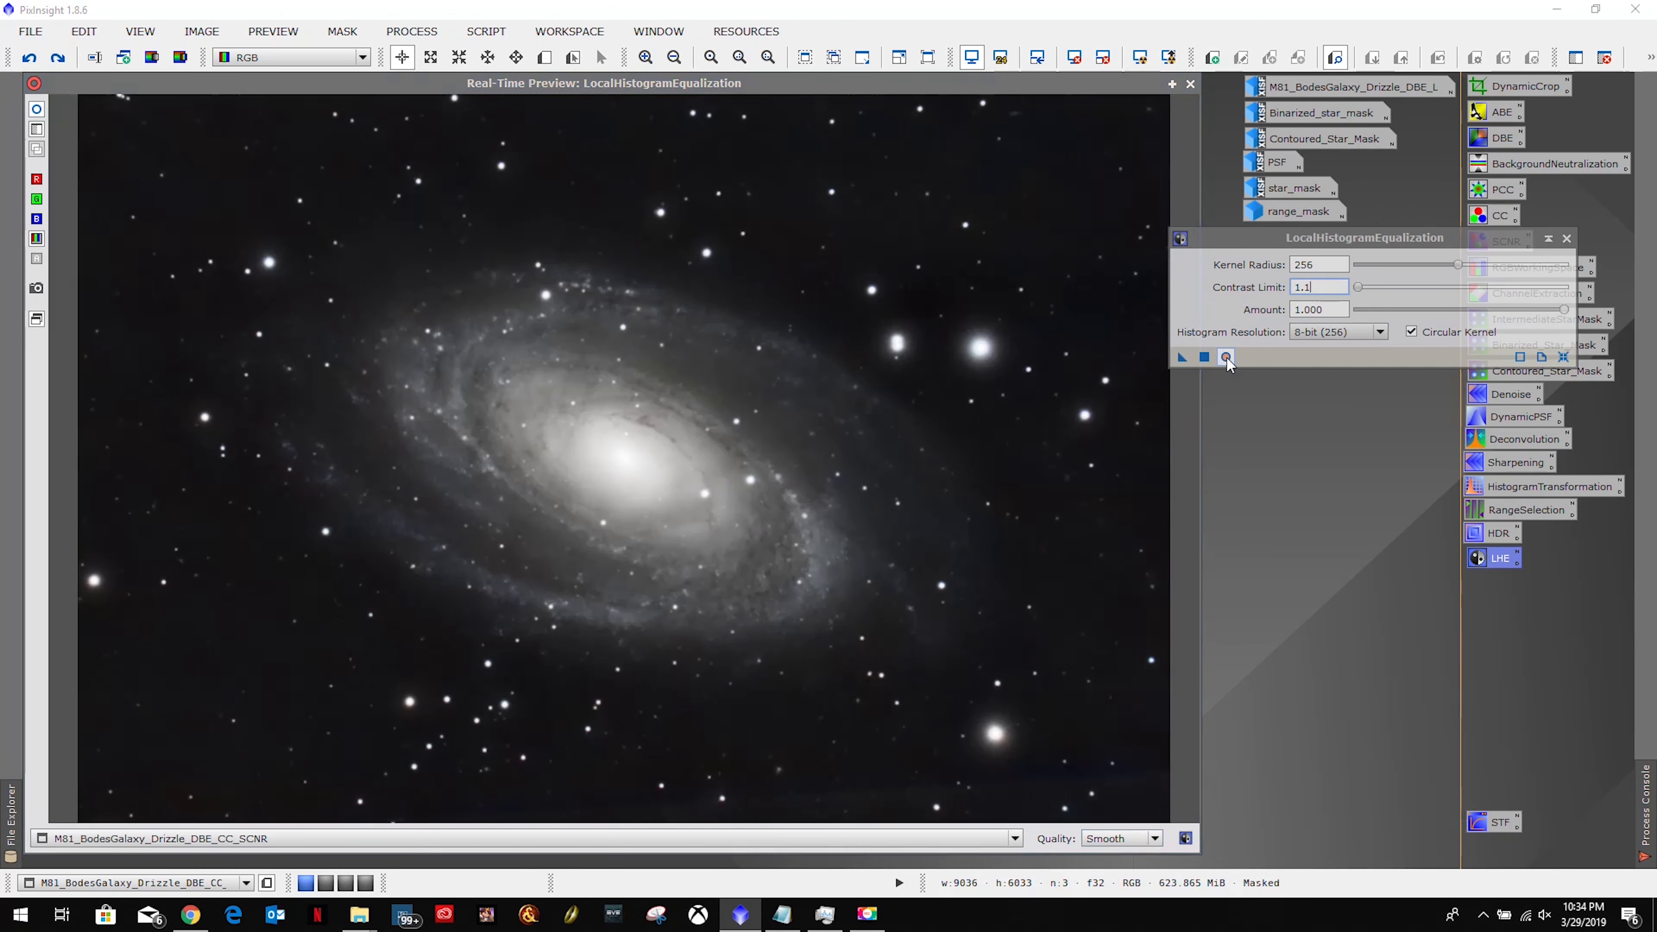
left_click(1226, 357)
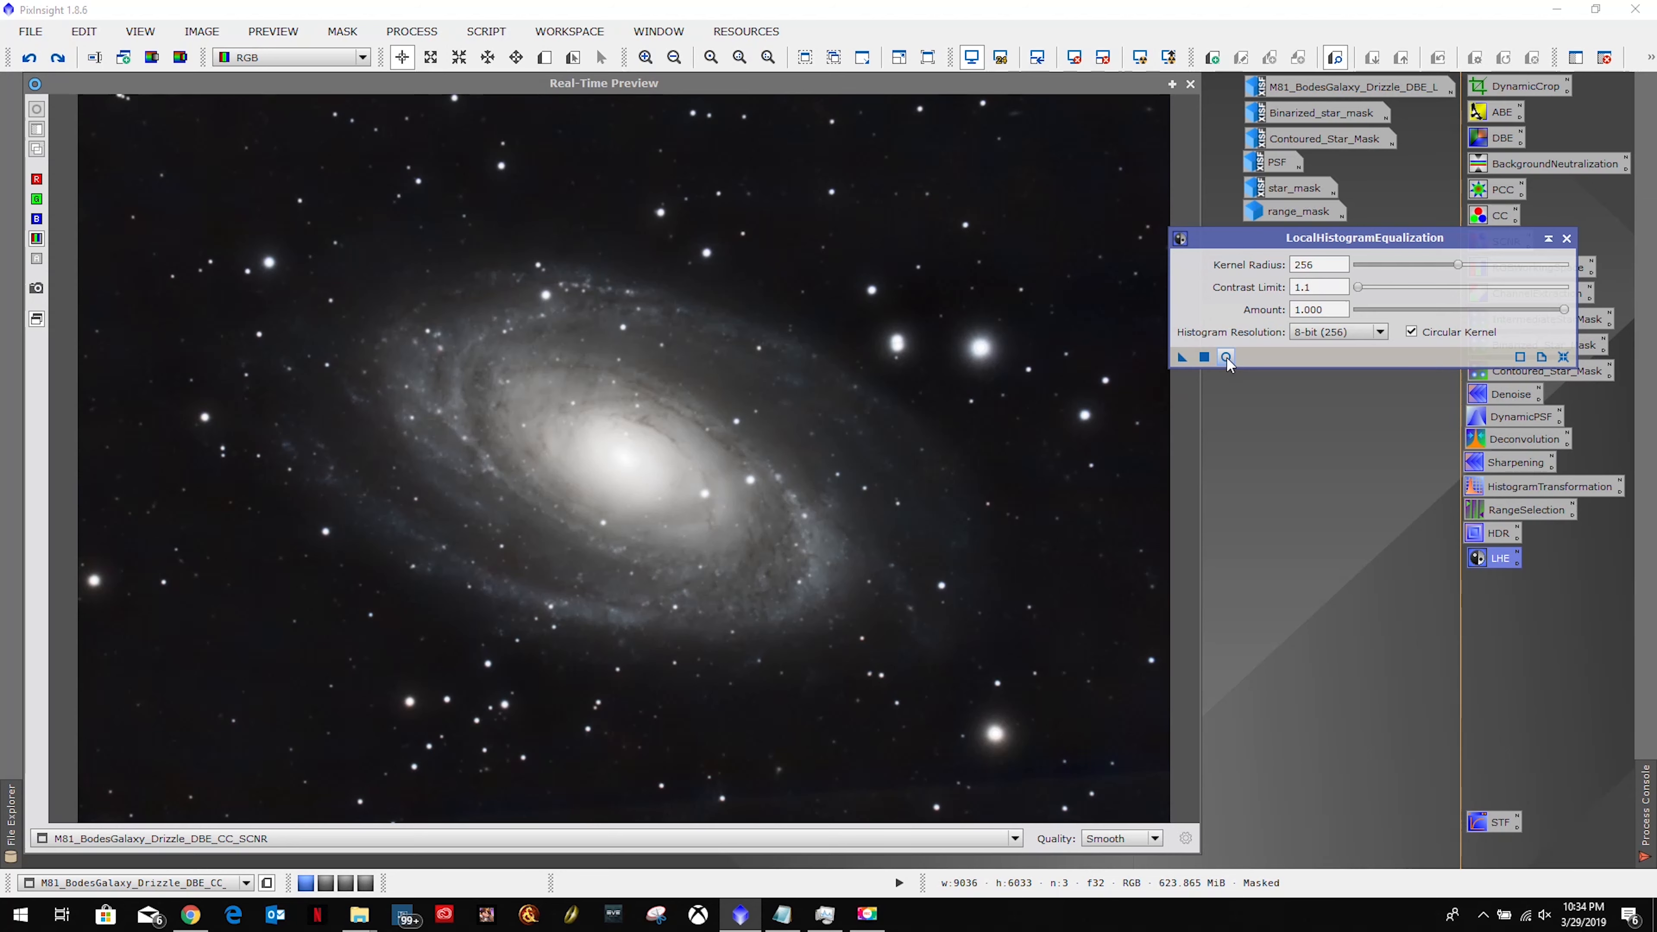
left_click(1226, 357)
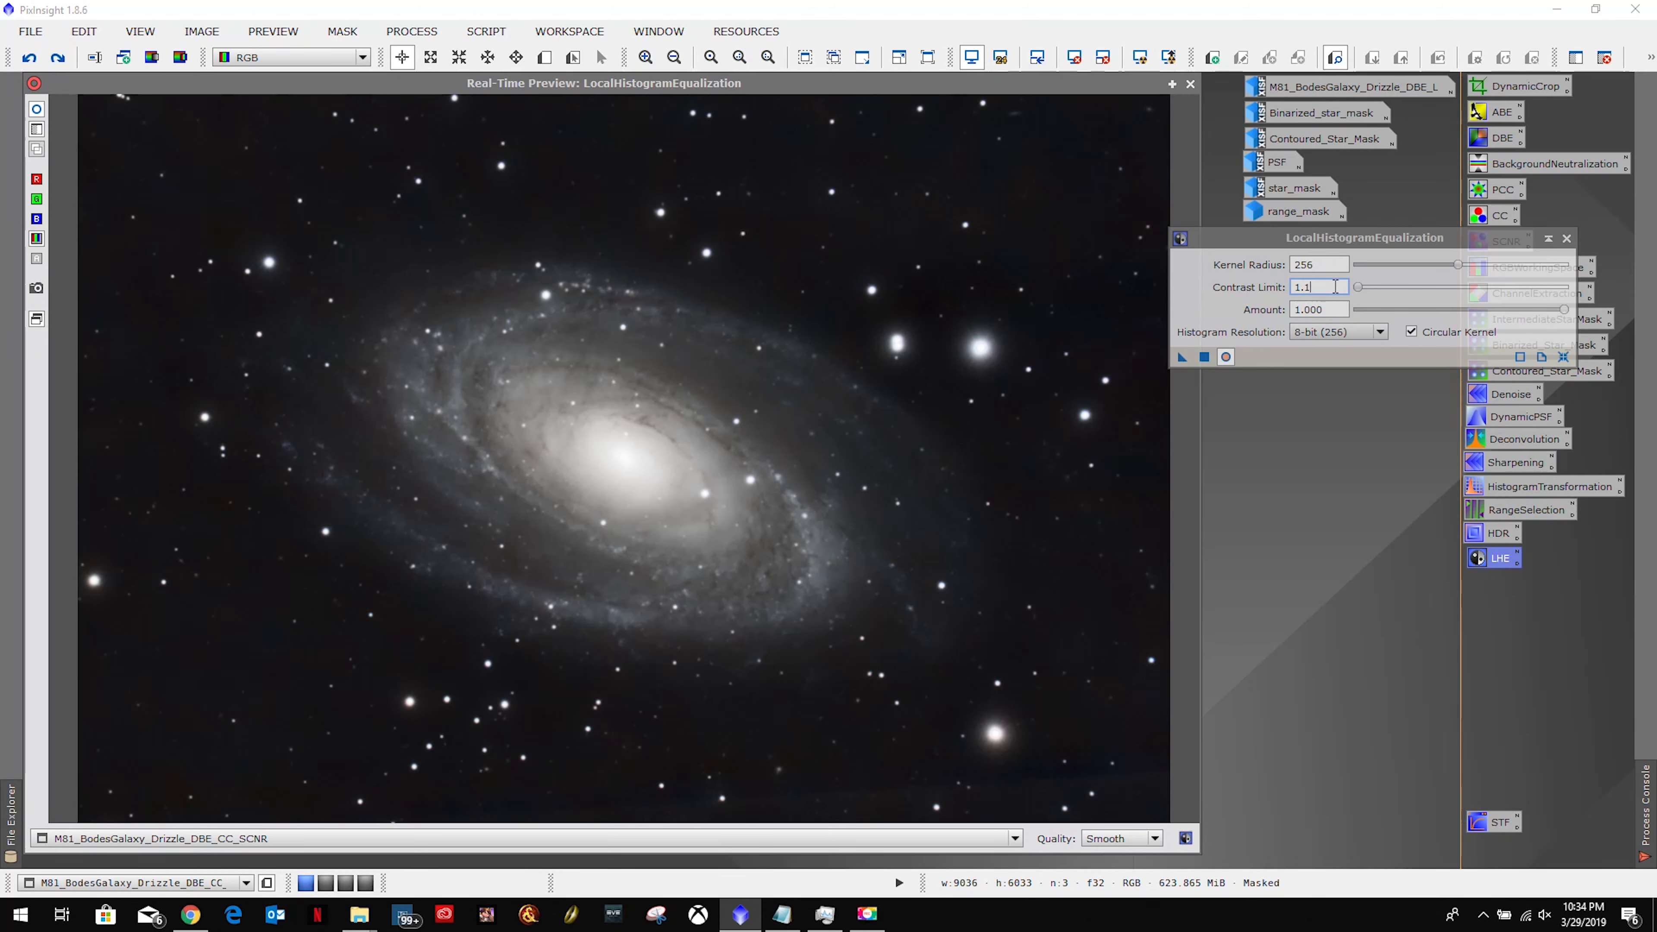
Test contrast limits 1.0 and 1.1, settling on 1.4.
left_click_drag(1336, 286, 1247, 288)
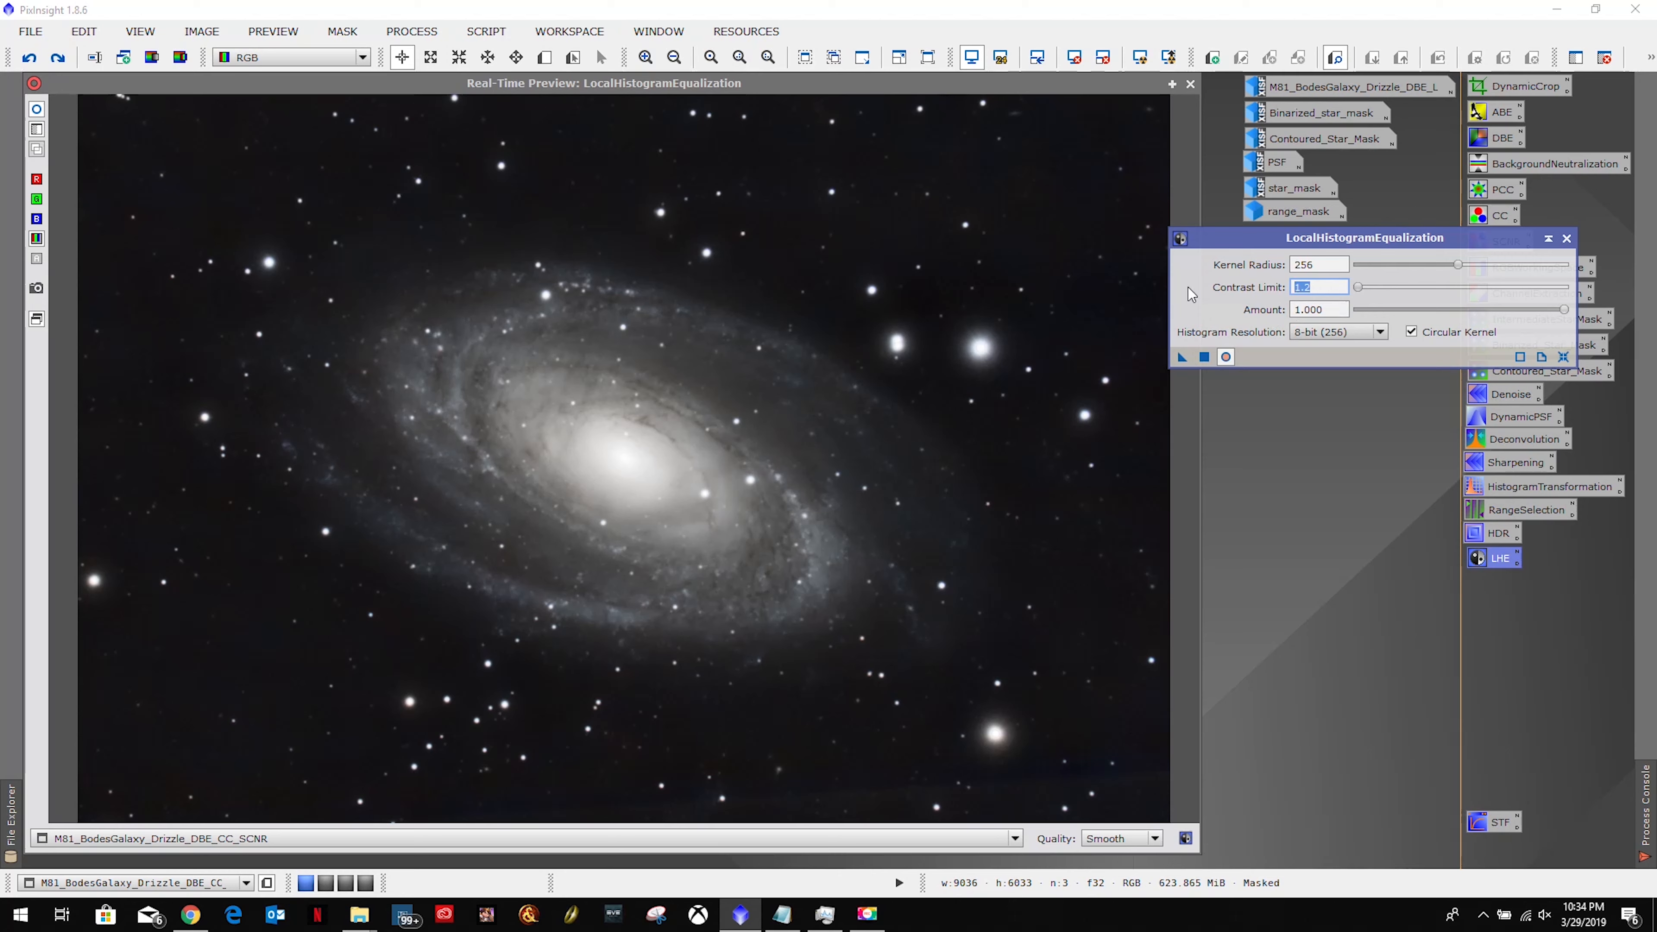
type("1.0")
key("Return")
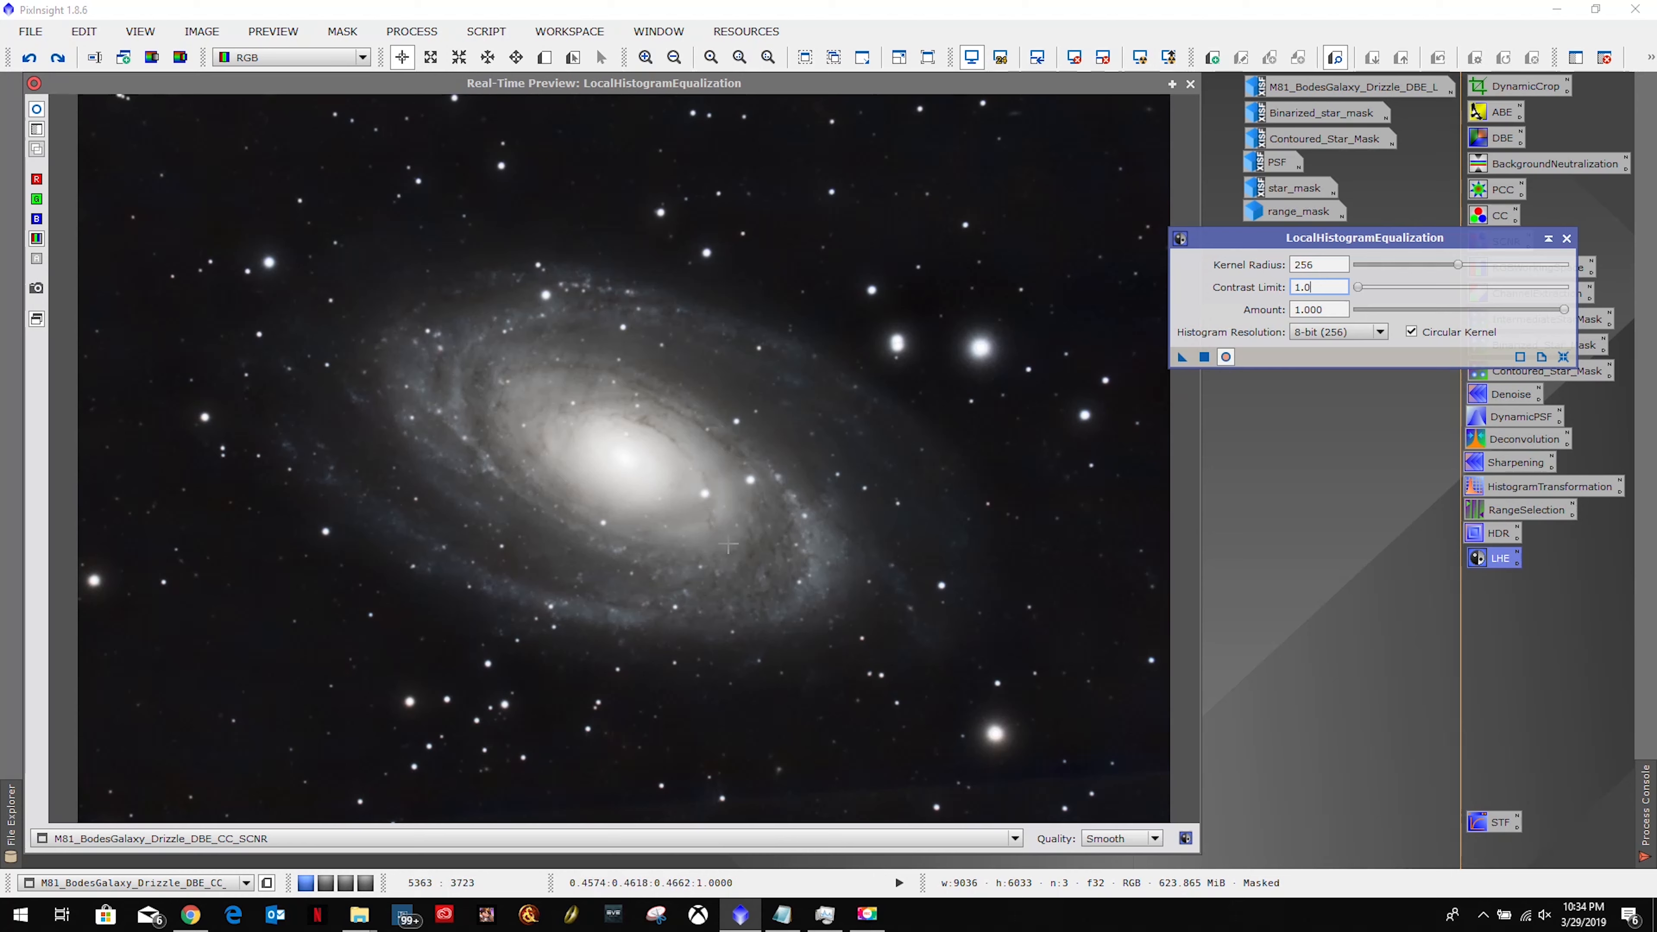
left_click_drag(1315, 286, 1222, 287)
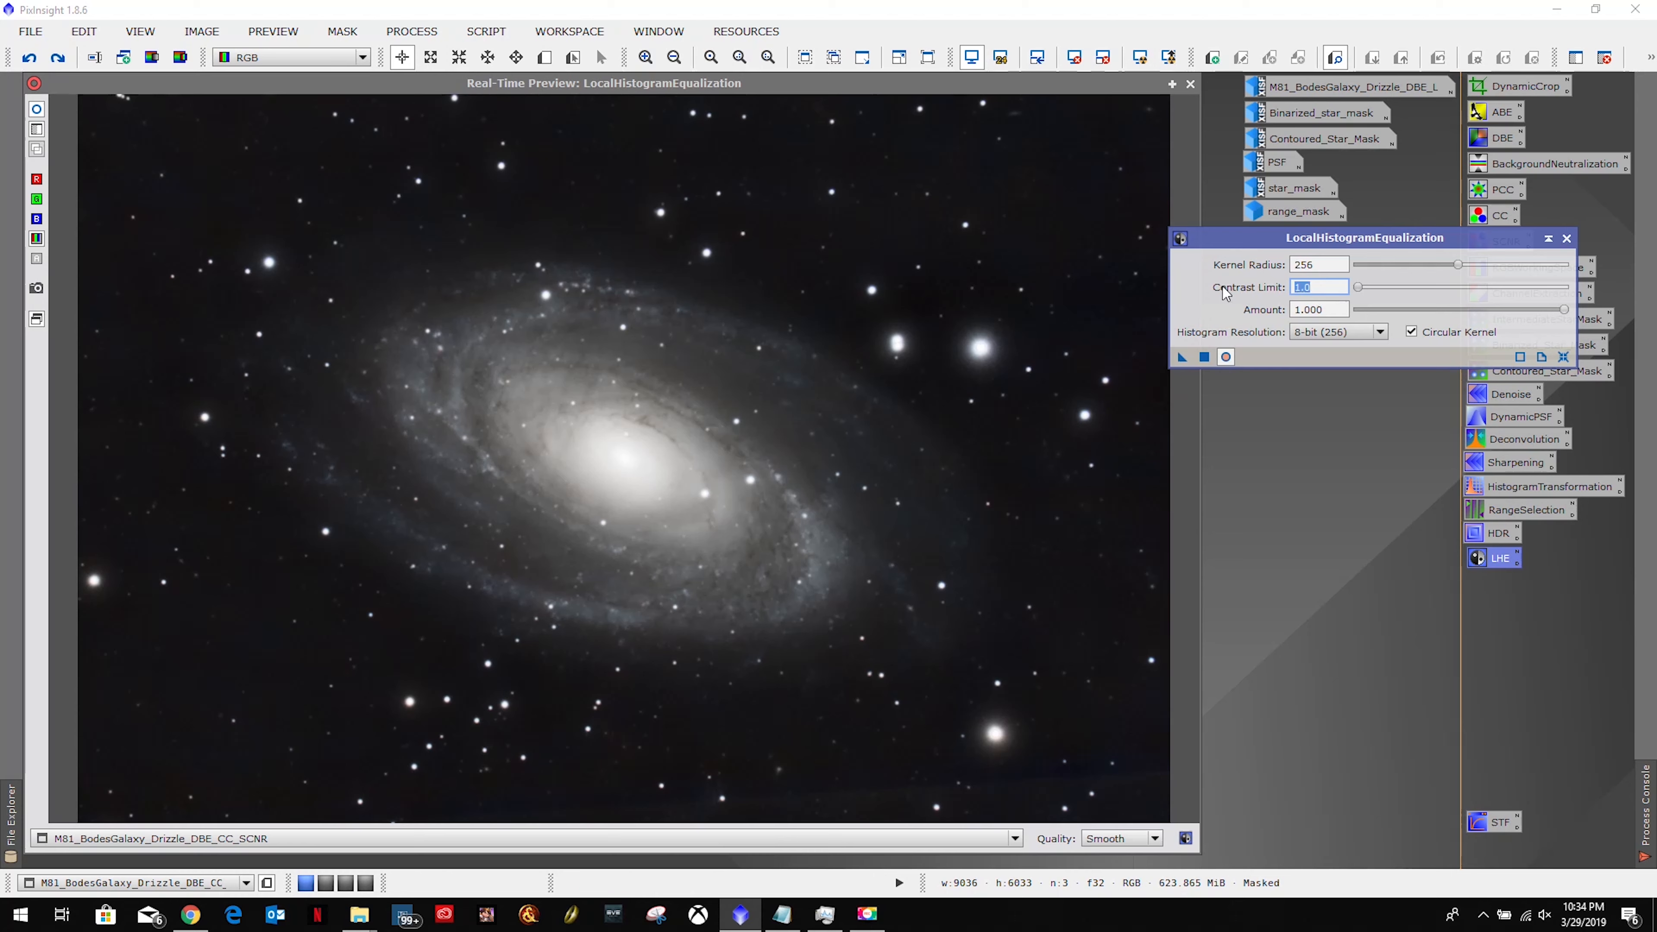
type("1.1")
key("Return")
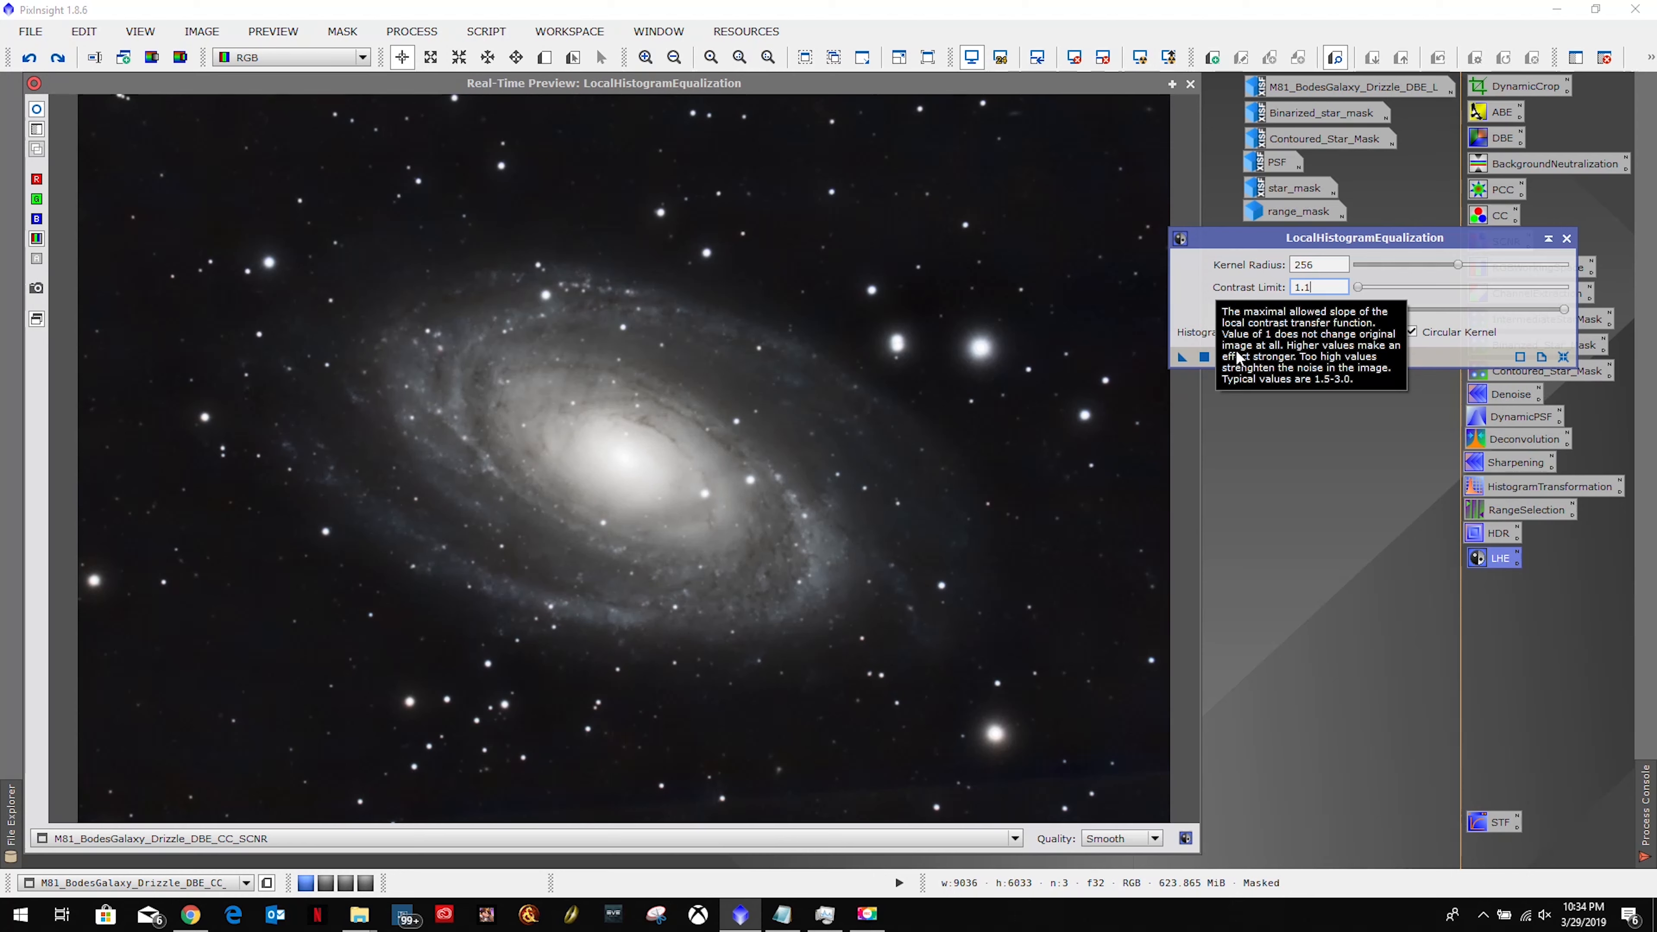
type("1.4")
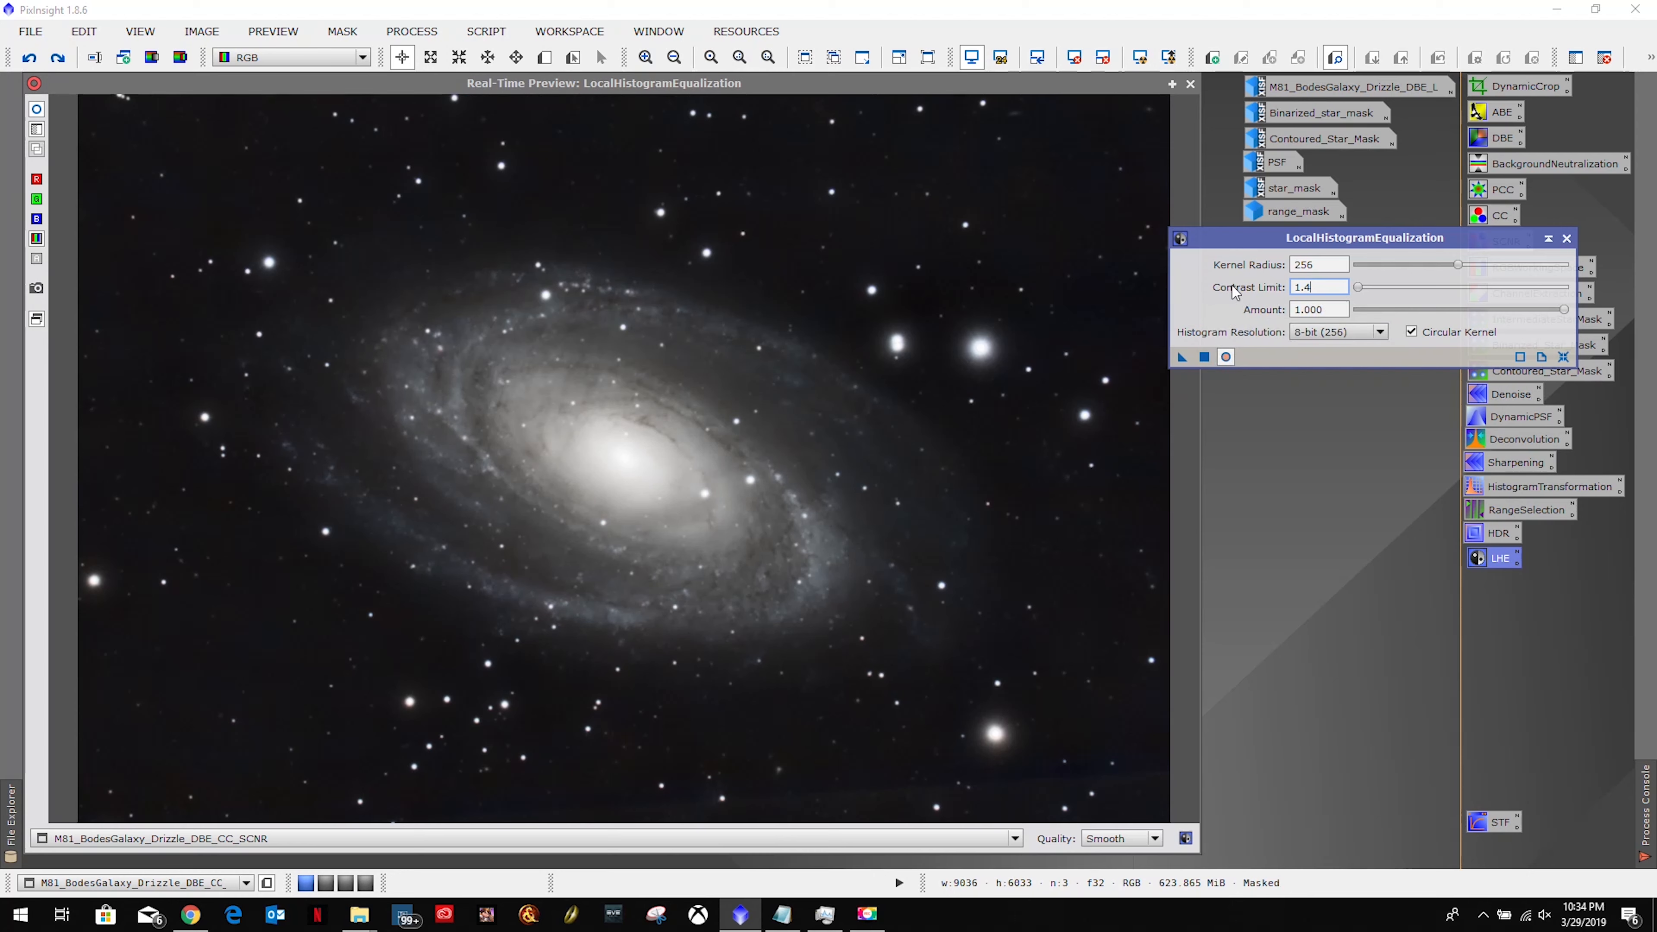
key("Return")
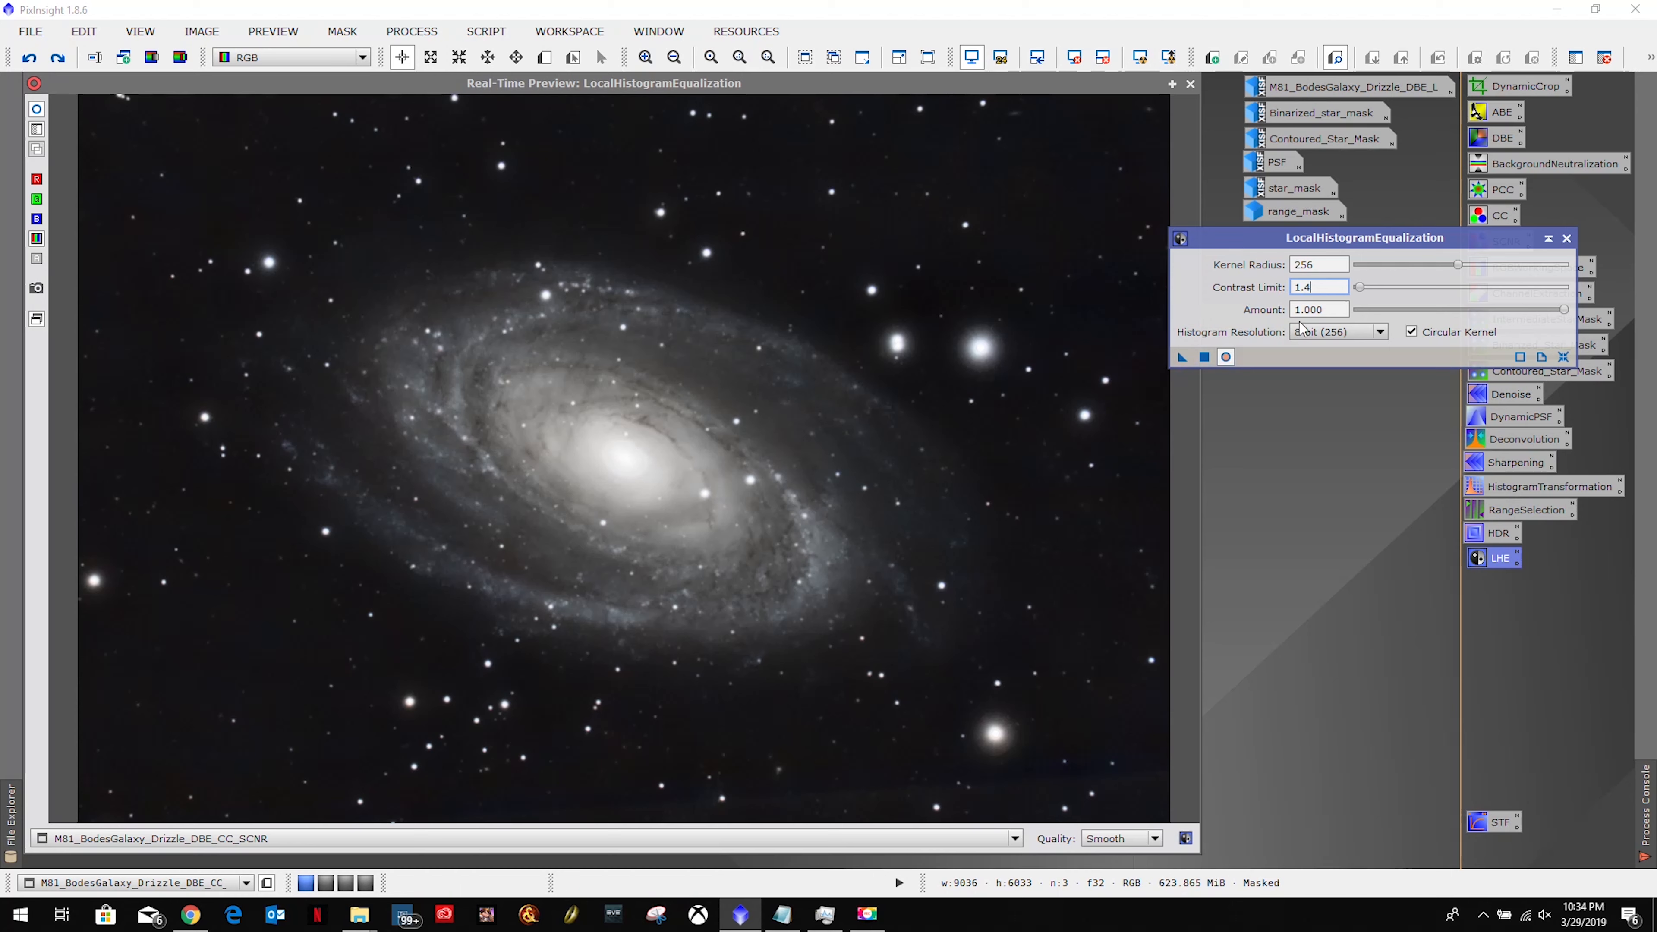
Try amount 0.800, then settle the amount at 0.500.
key("Tab")
type(".")
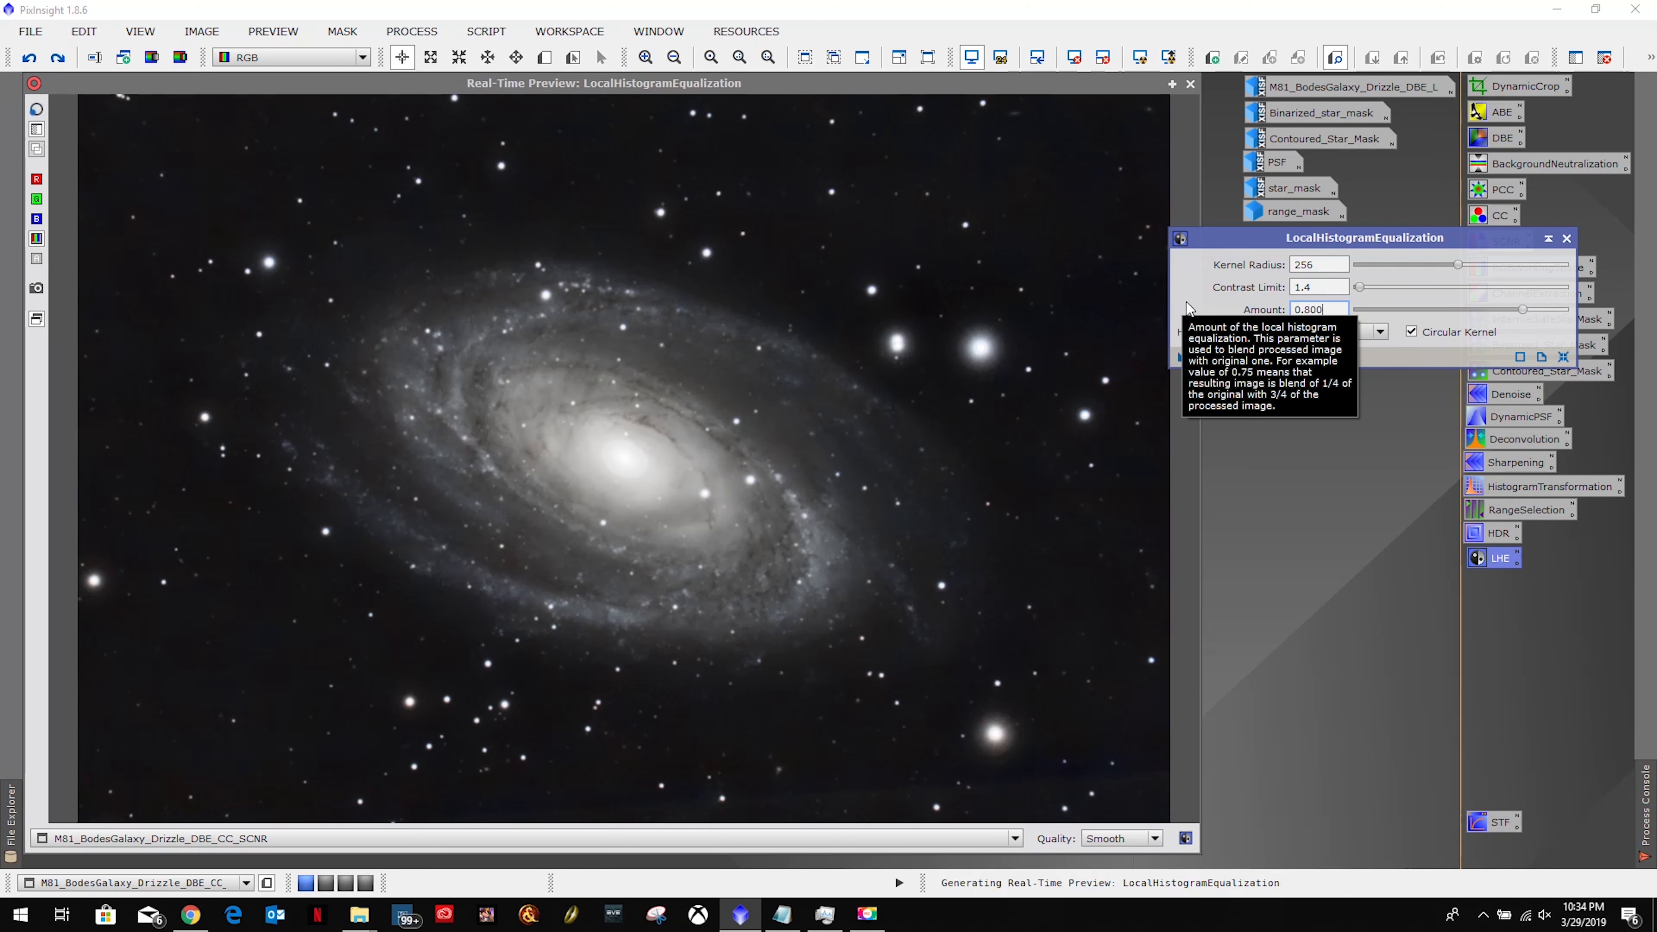
key("Return")
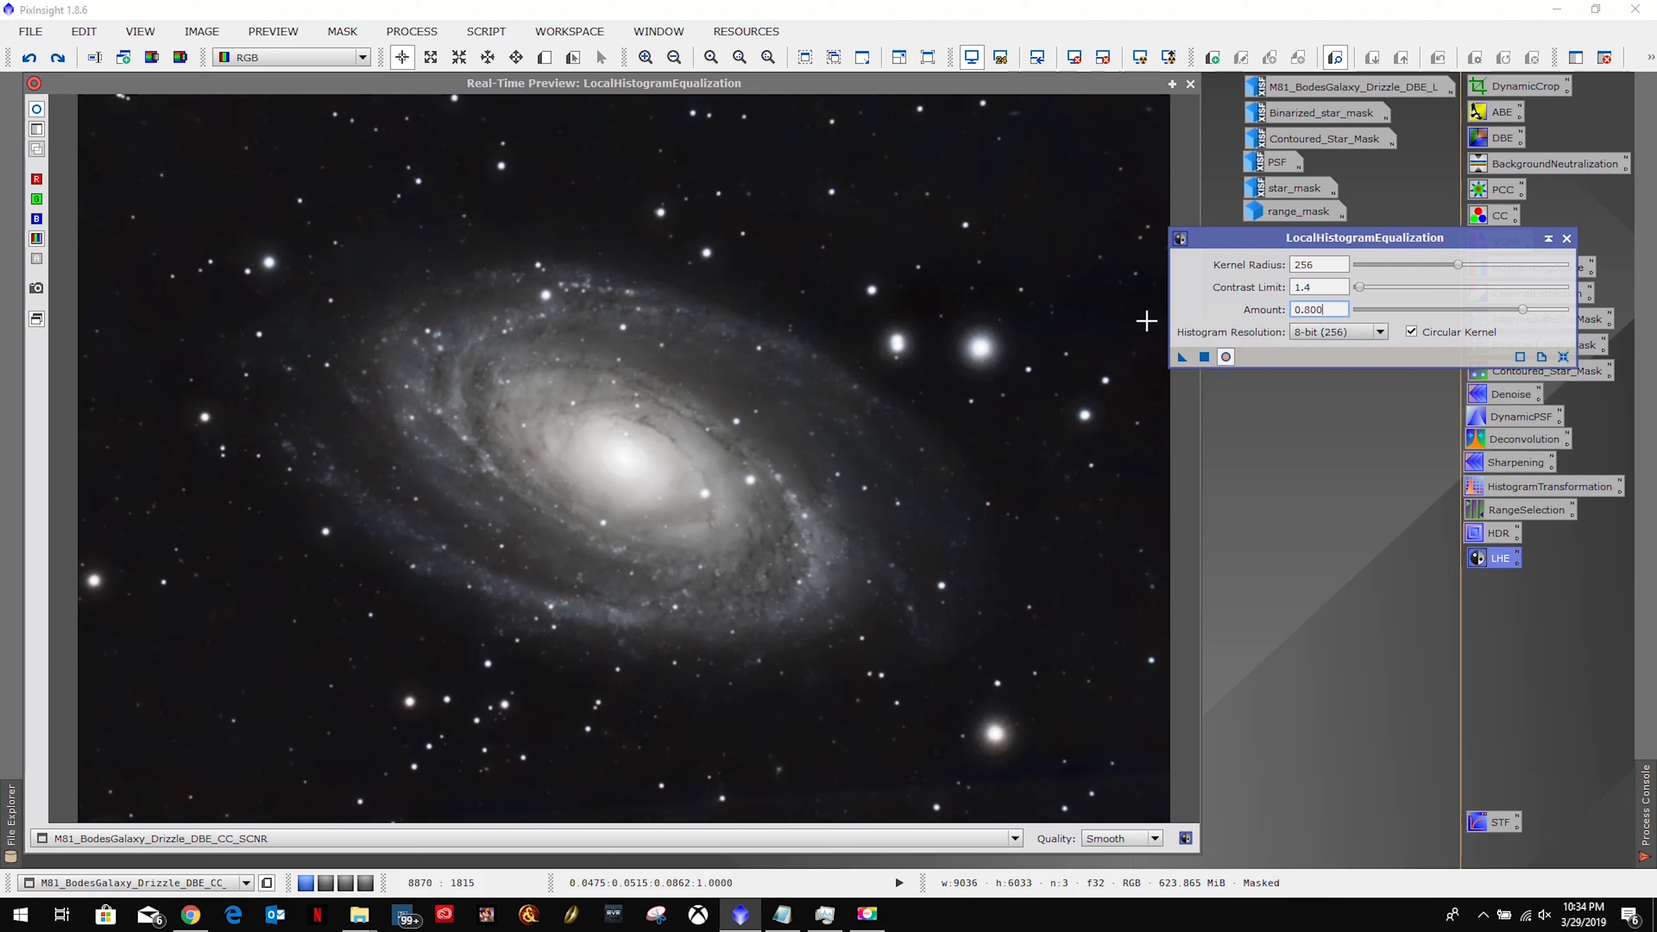
double_click(1330, 309)
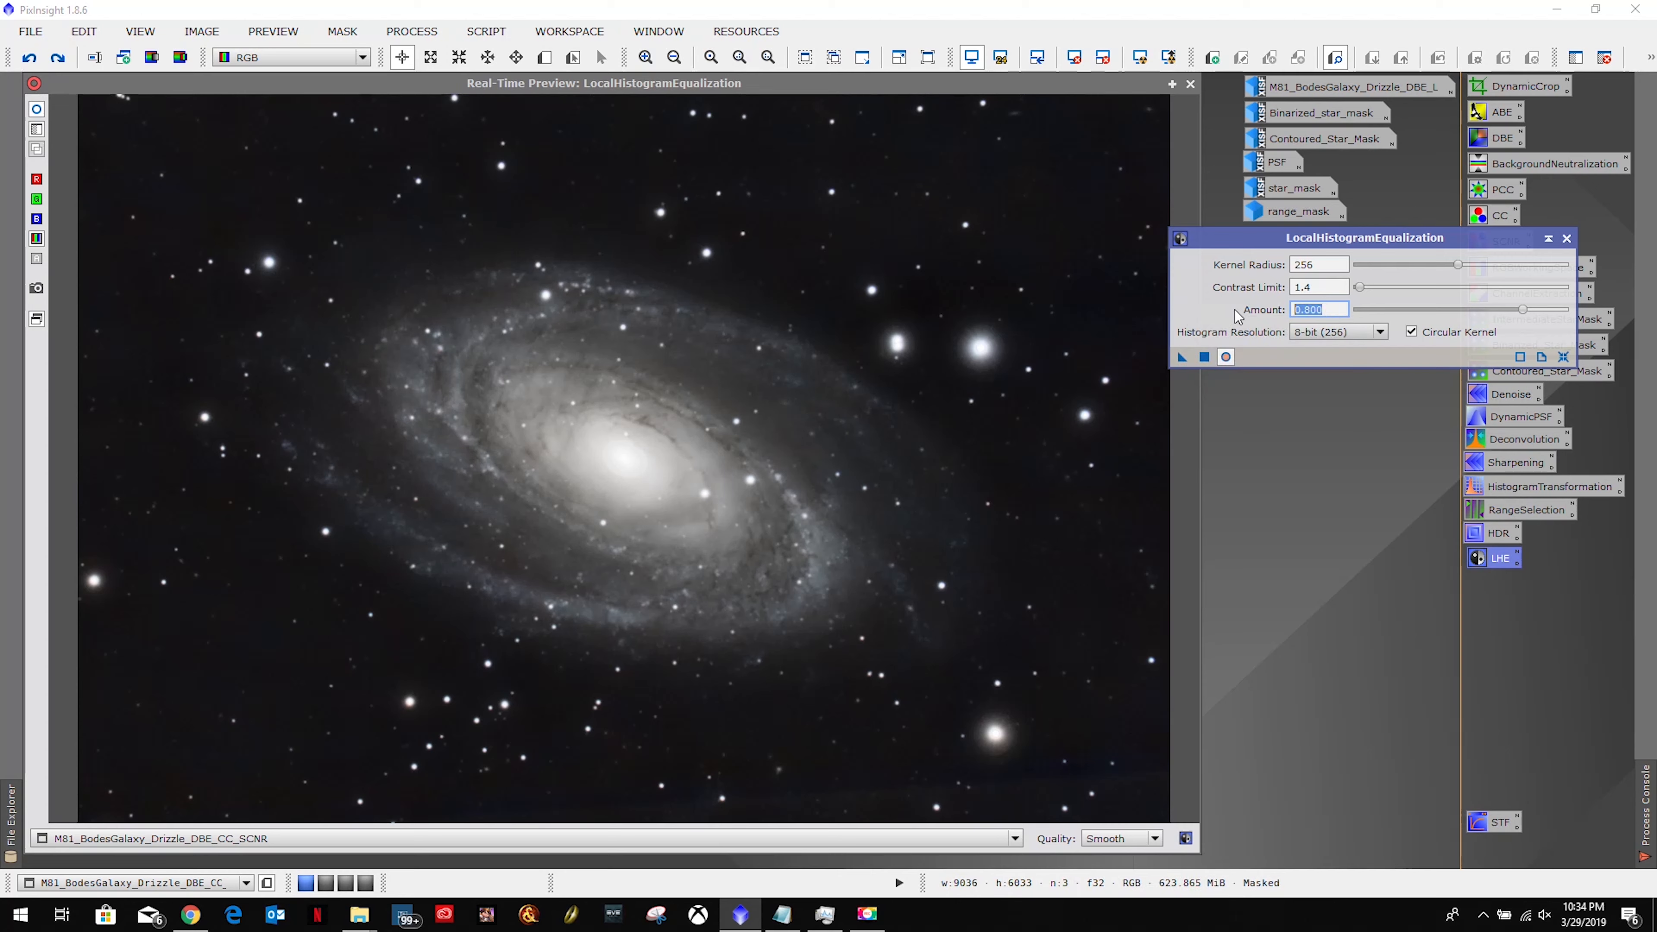
type(".5")
key("Return")
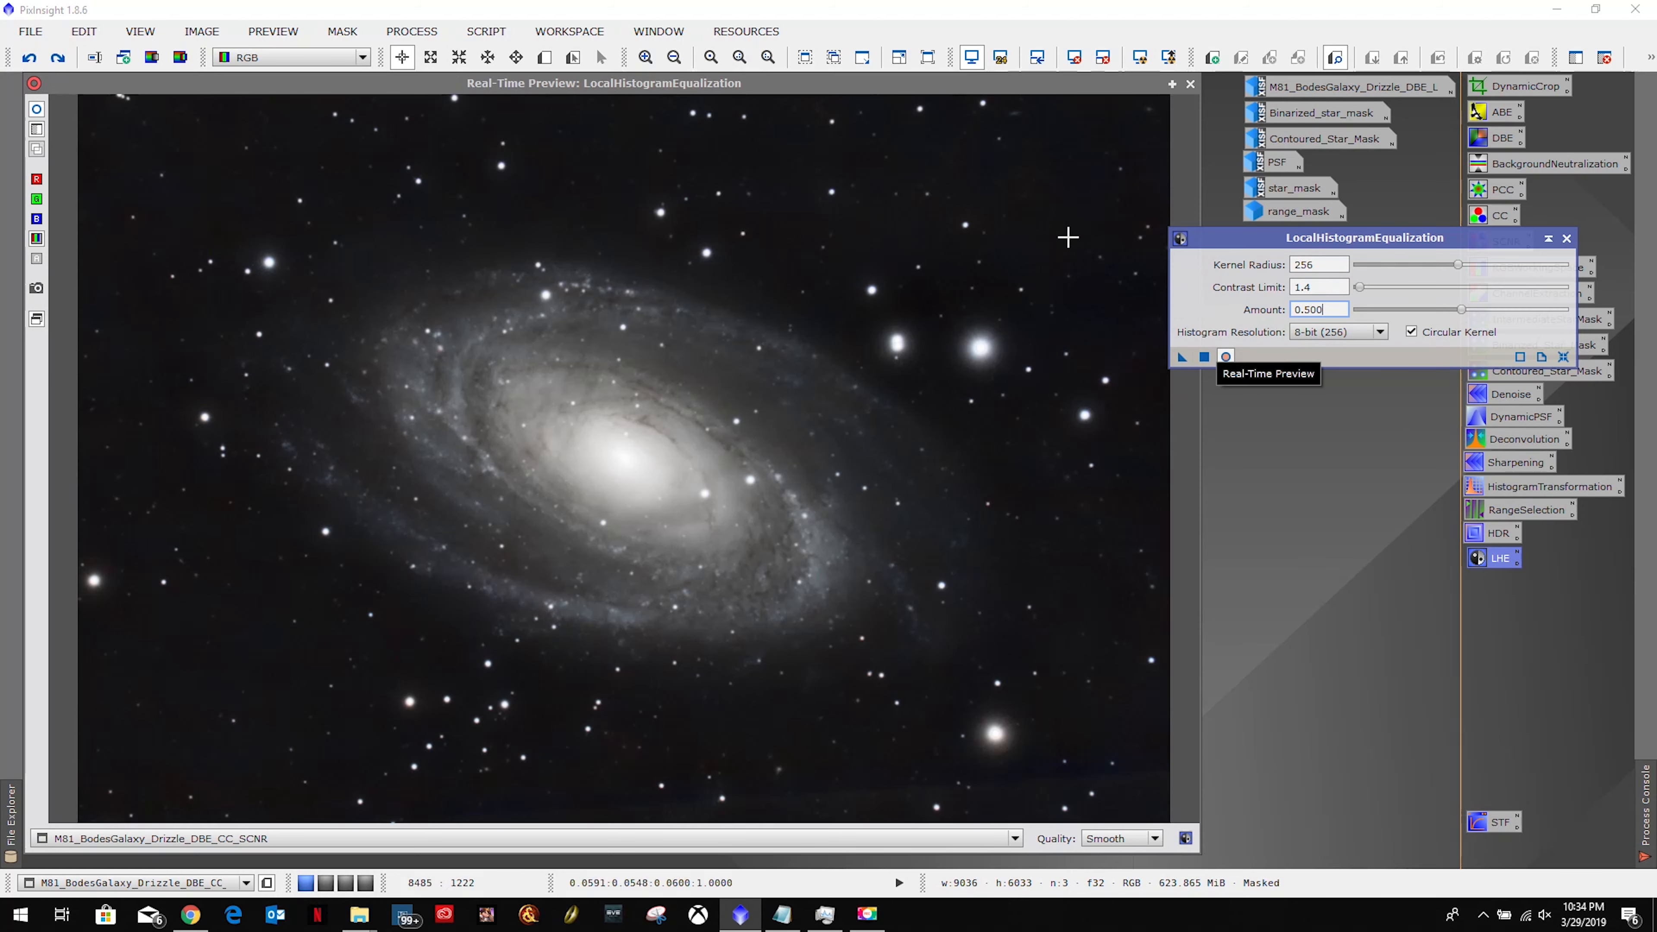
left_click(1190, 84)
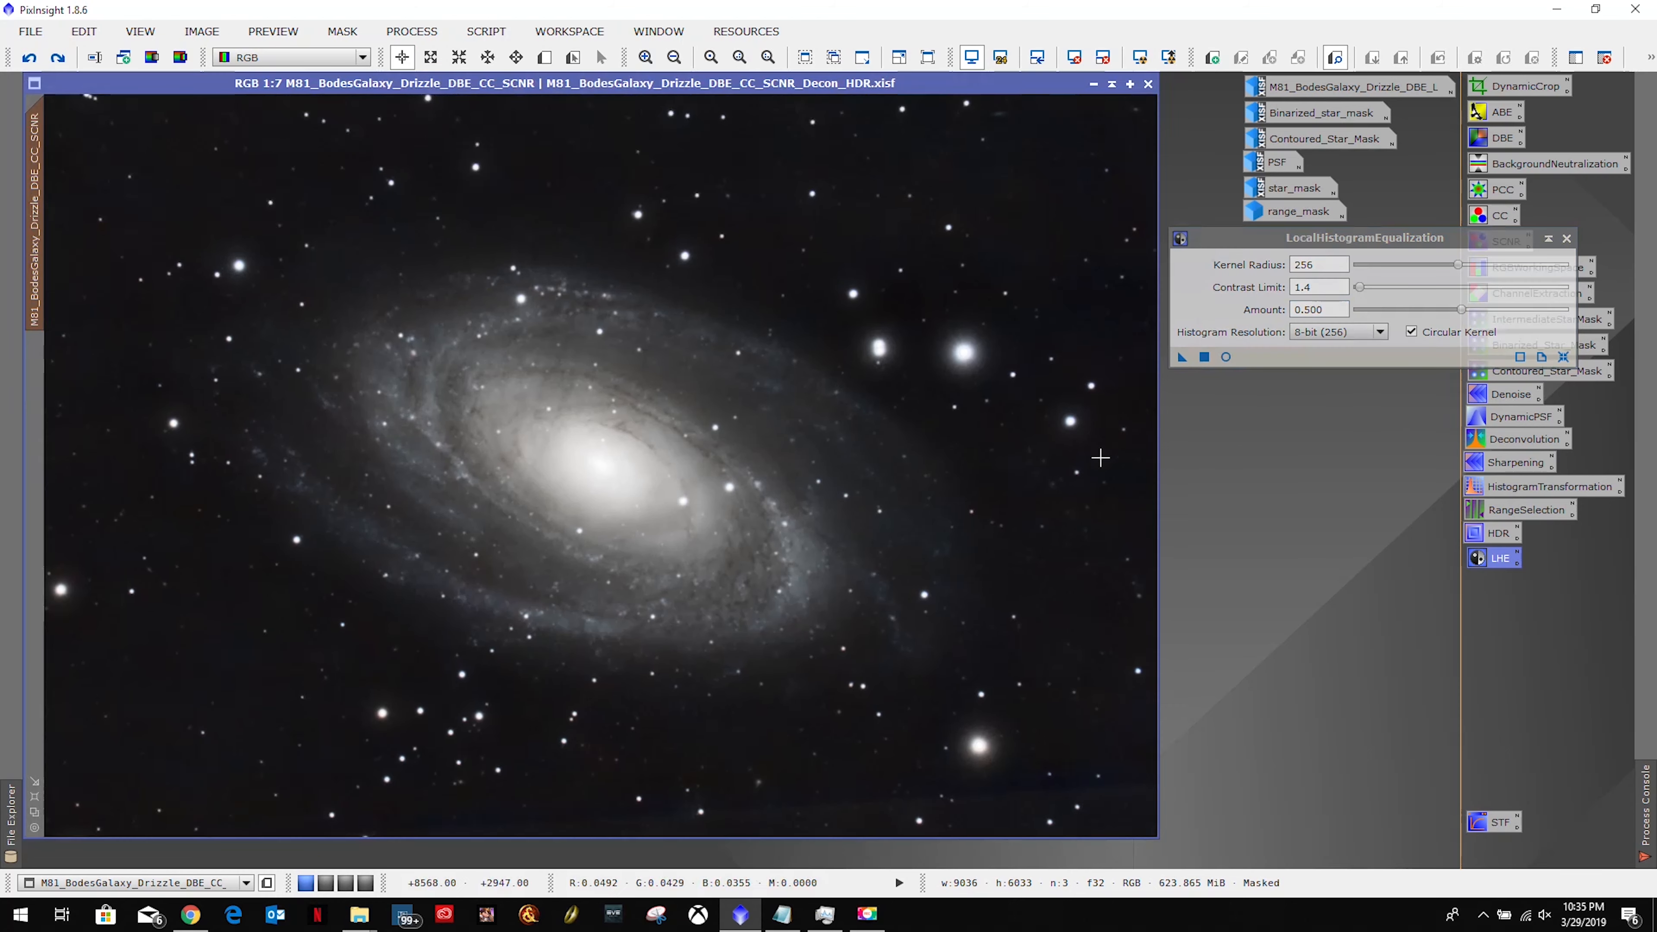
left_click(1181, 357)
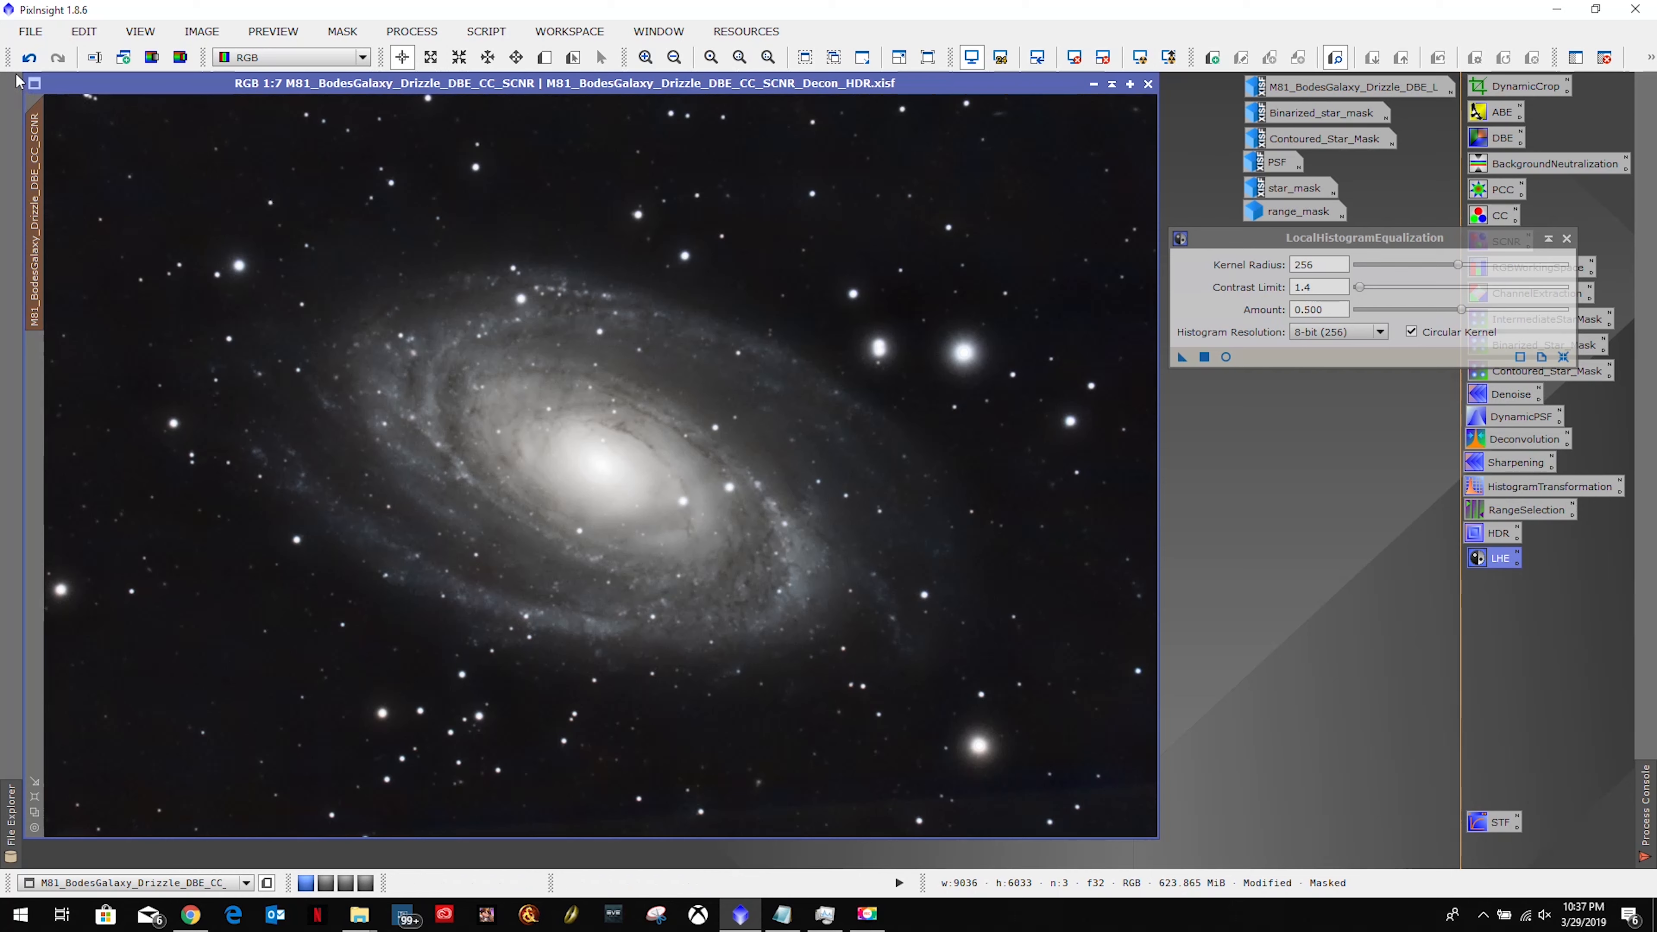
left_click(29, 58)
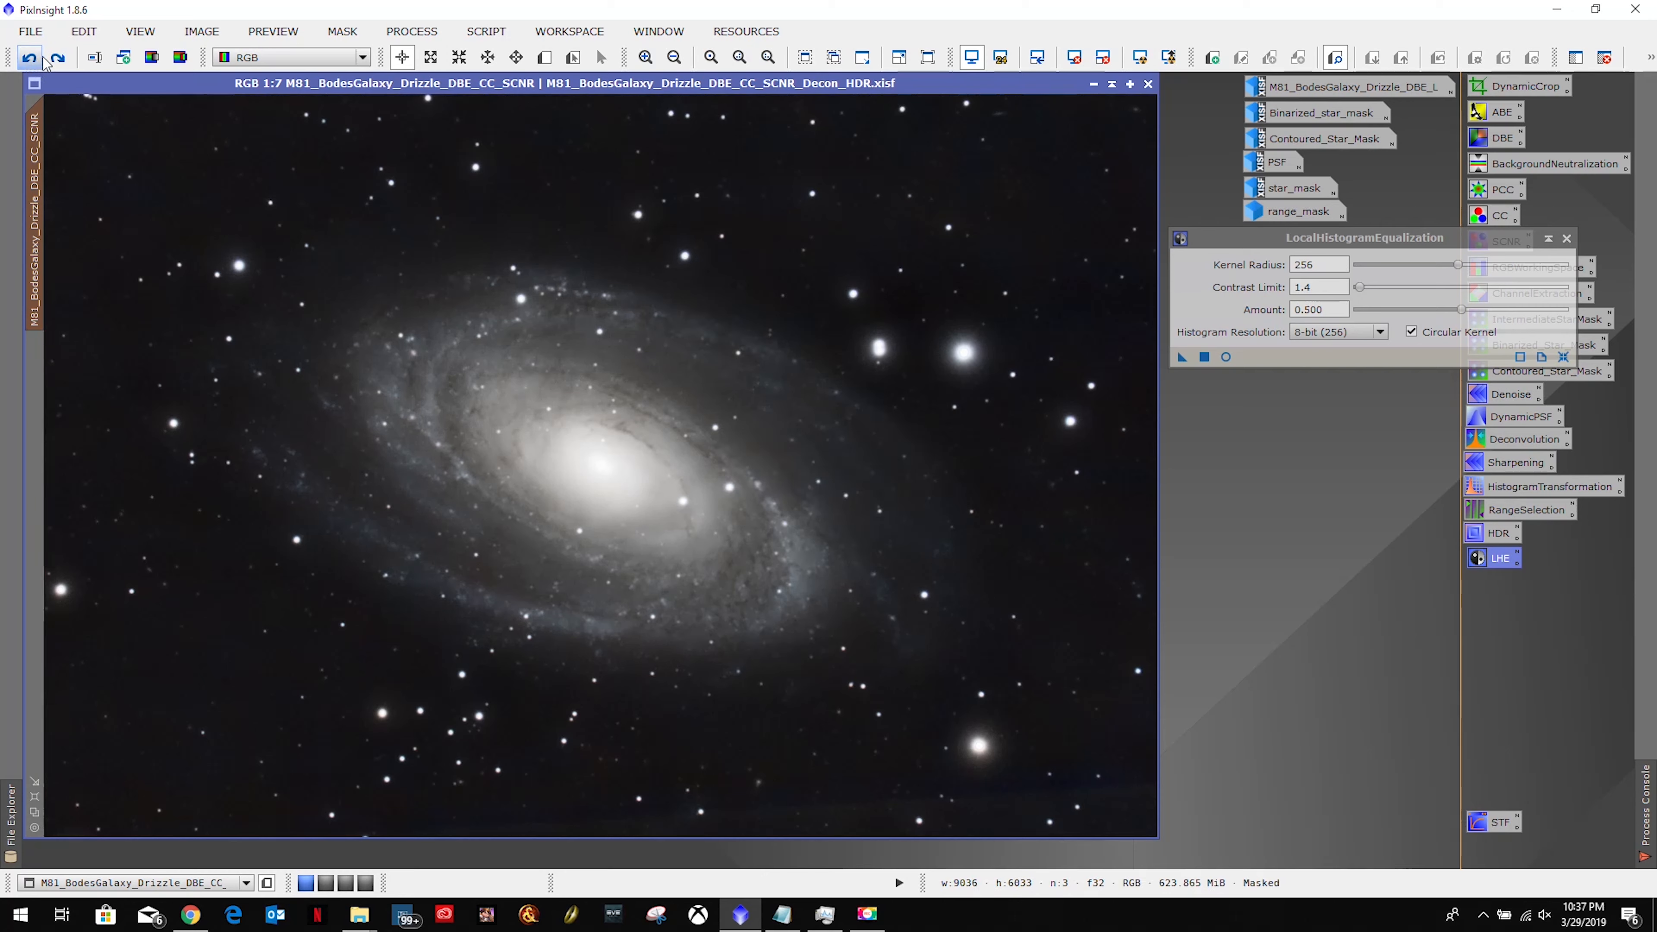
left_click(58, 59)
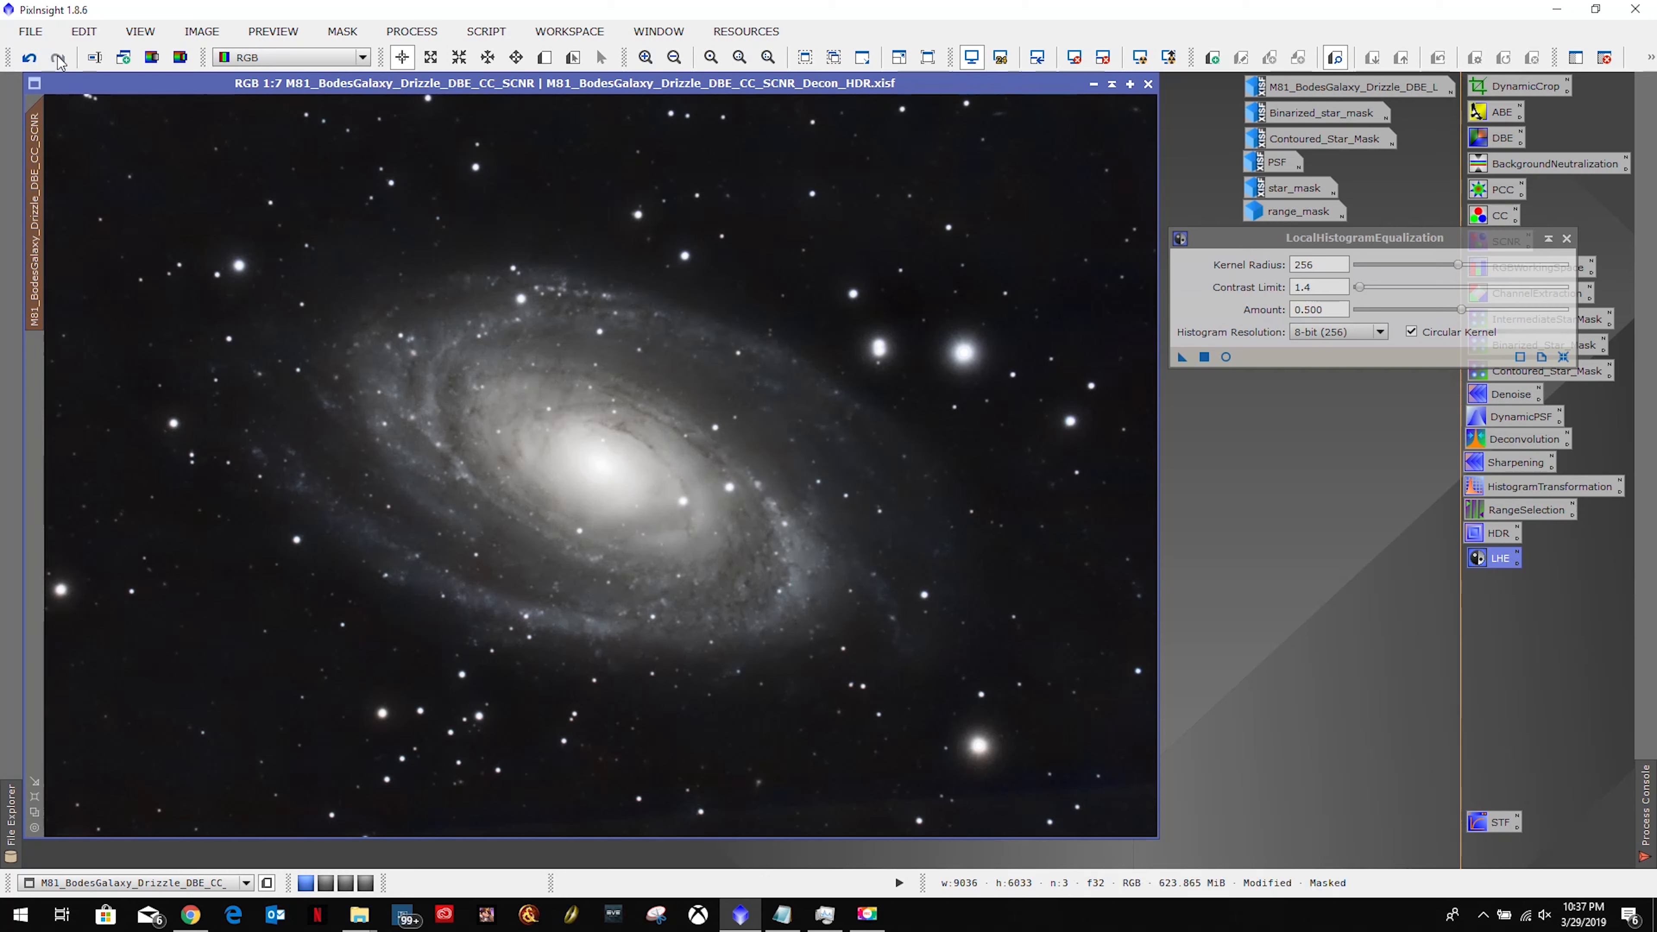
left_click(30, 59)
left_click(59, 59)
left_click(34, 58)
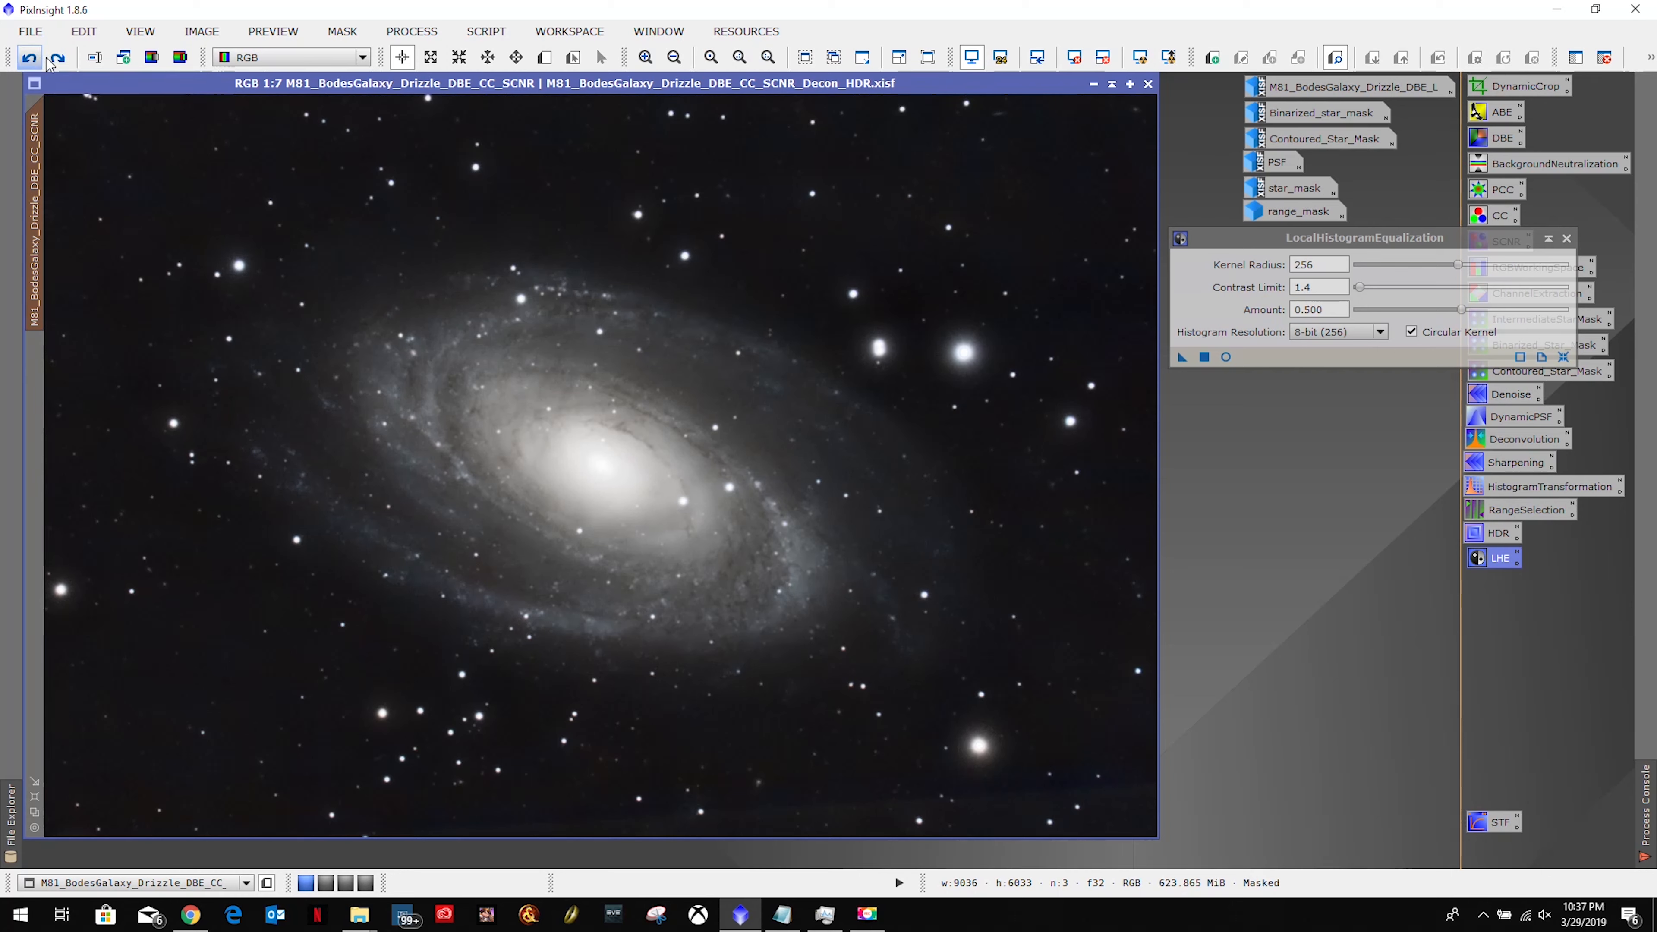
left_click(58, 58)
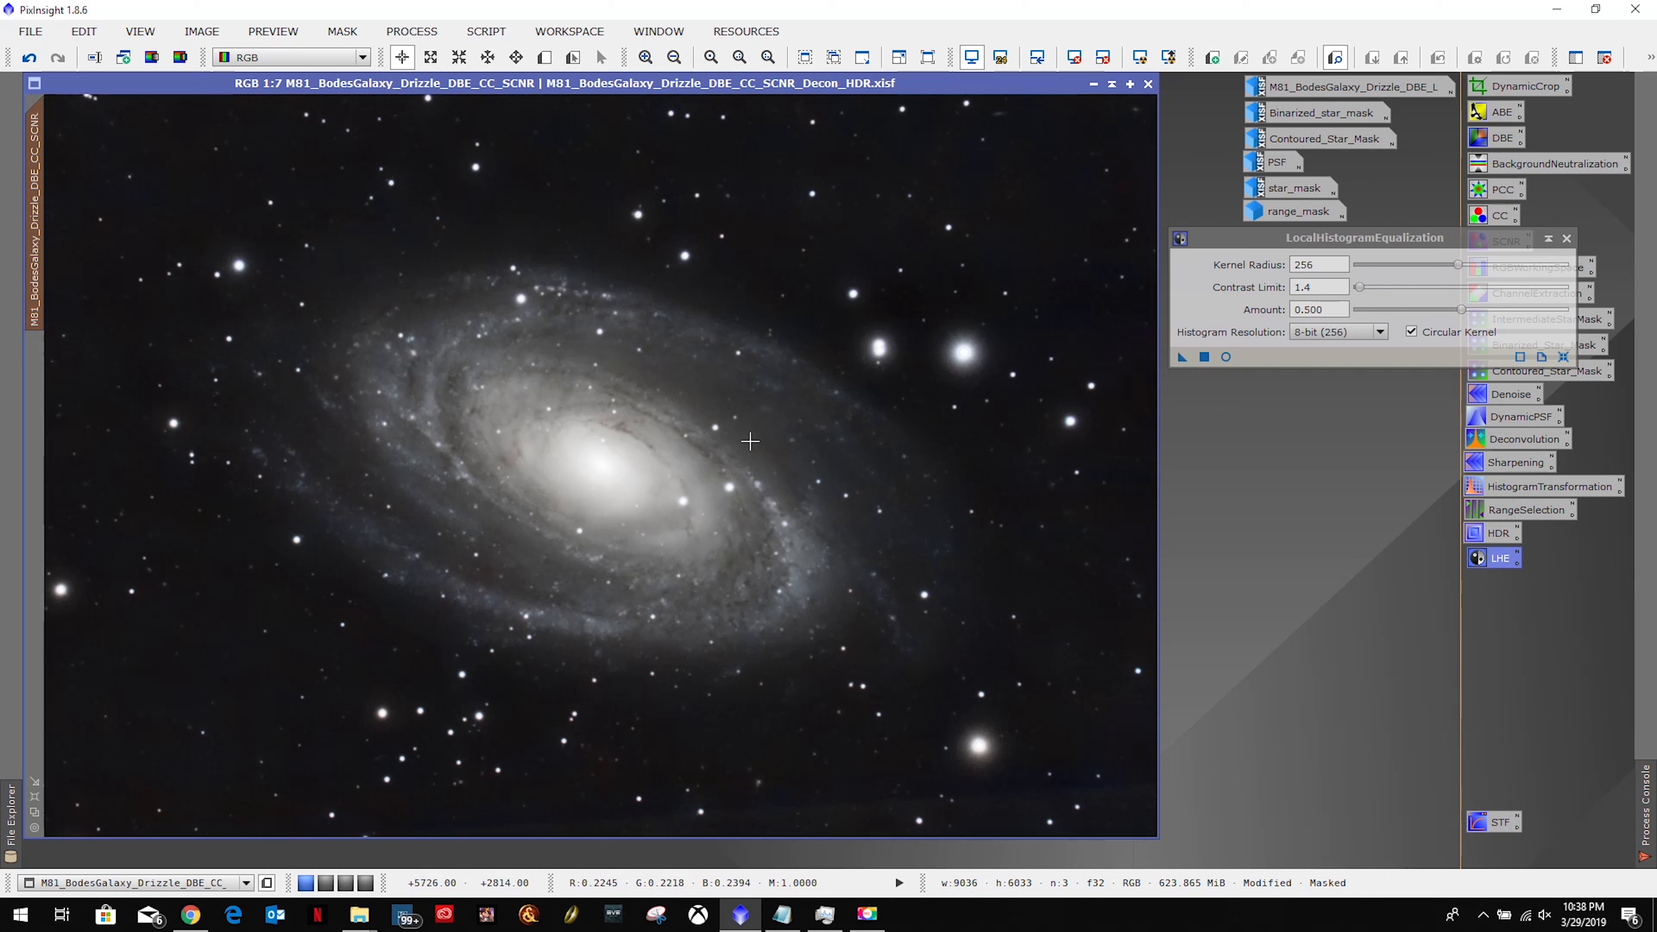
Replace the old LHE icon with a new LHE icon holding the radius-256 settings, placed beneath HDR, and close the window.
right_click(1498, 561)
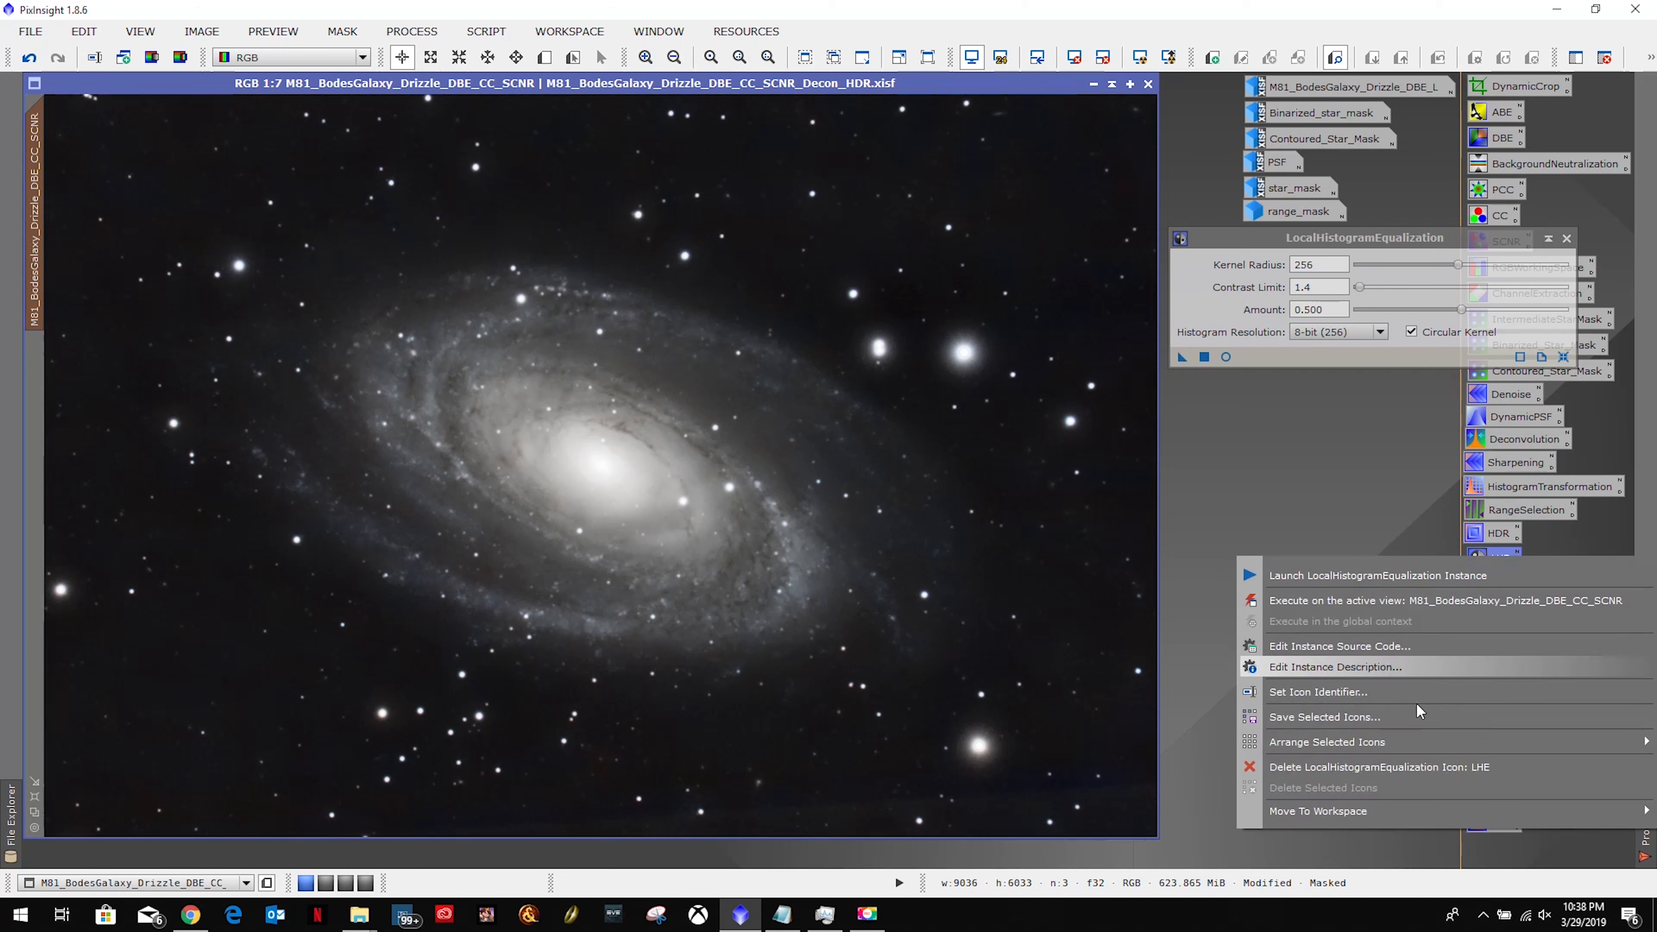
left_click(1360, 771)
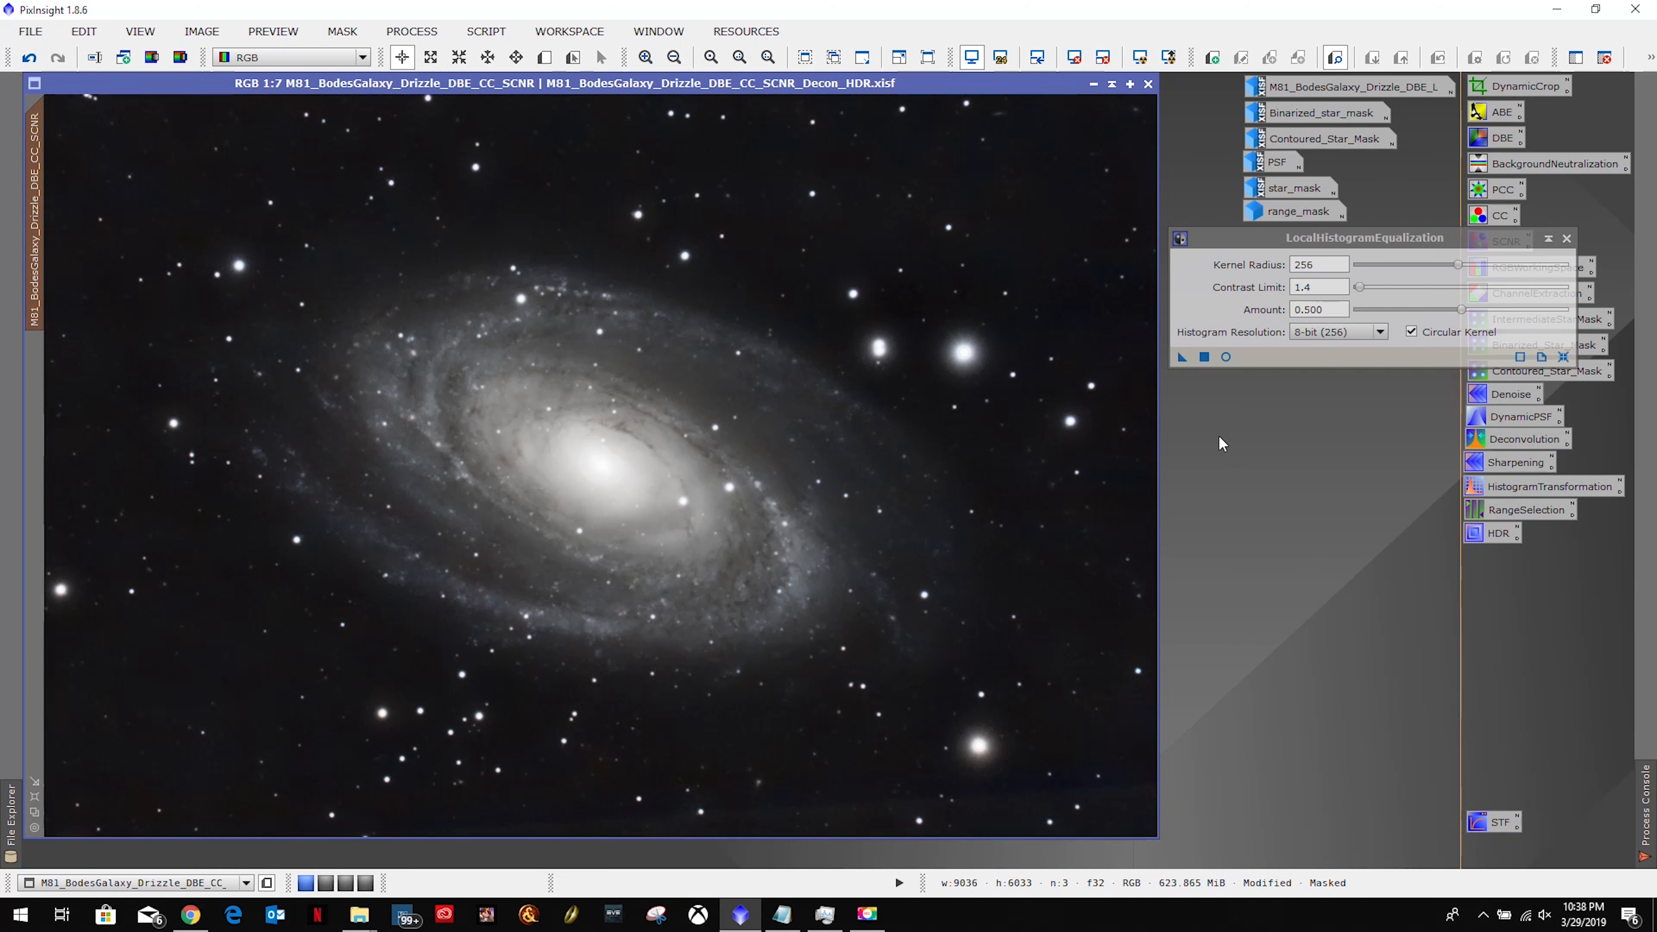
left_click_drag(1181, 357, 1279, 553)
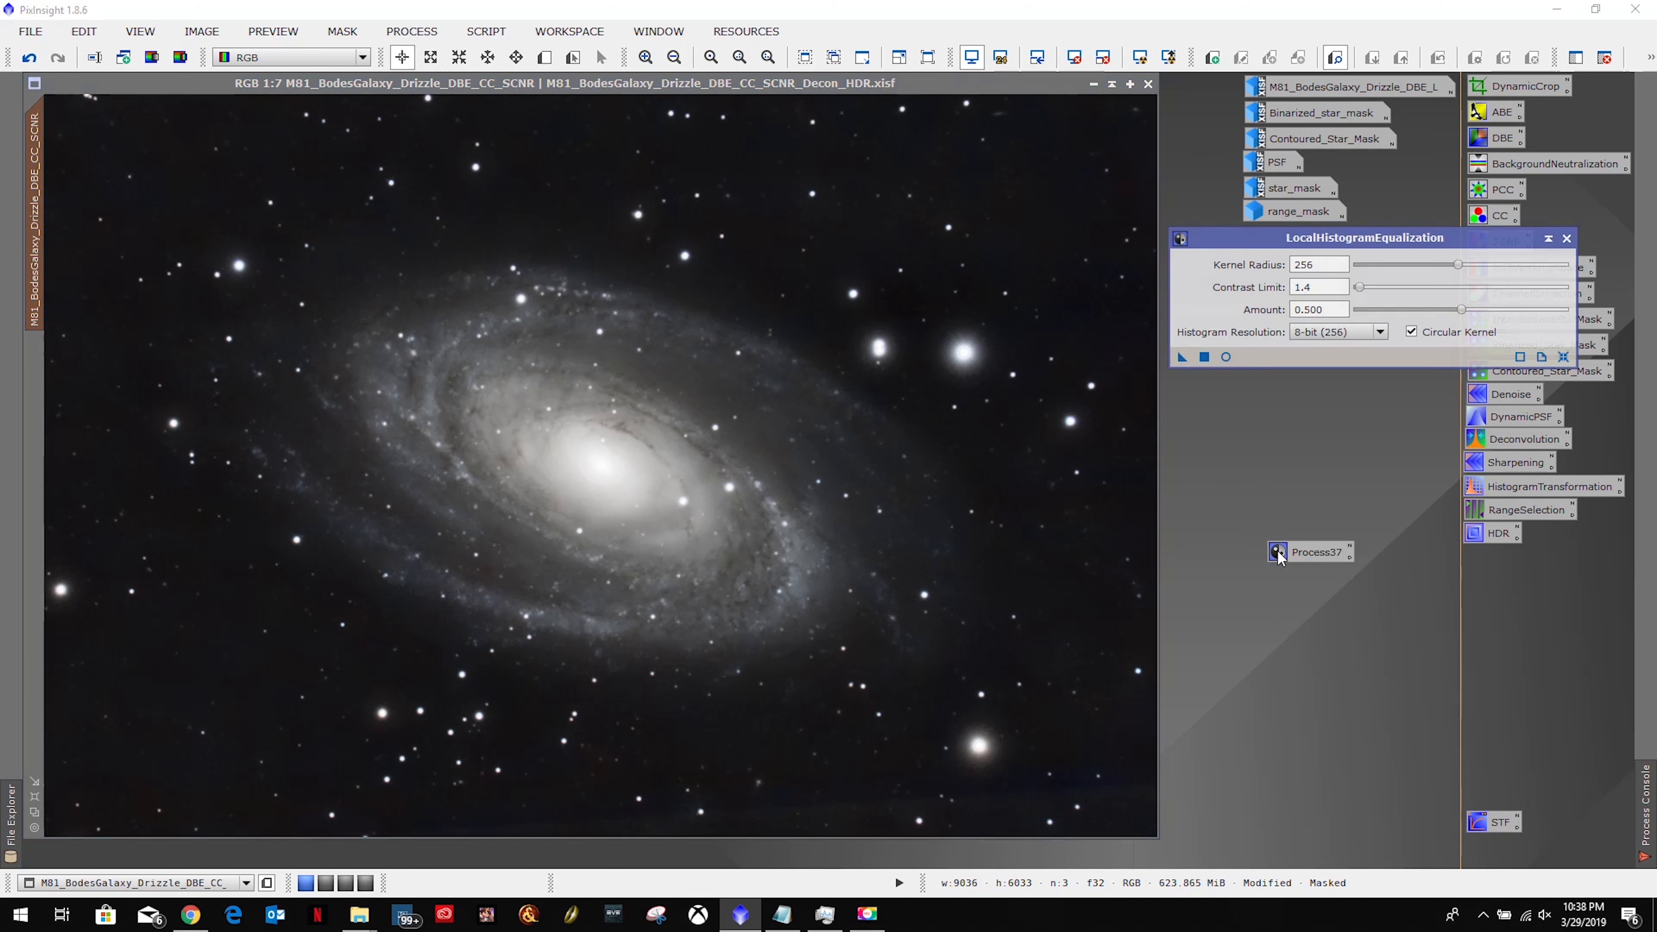
right_click(1305, 562)
left_click(1341, 695)
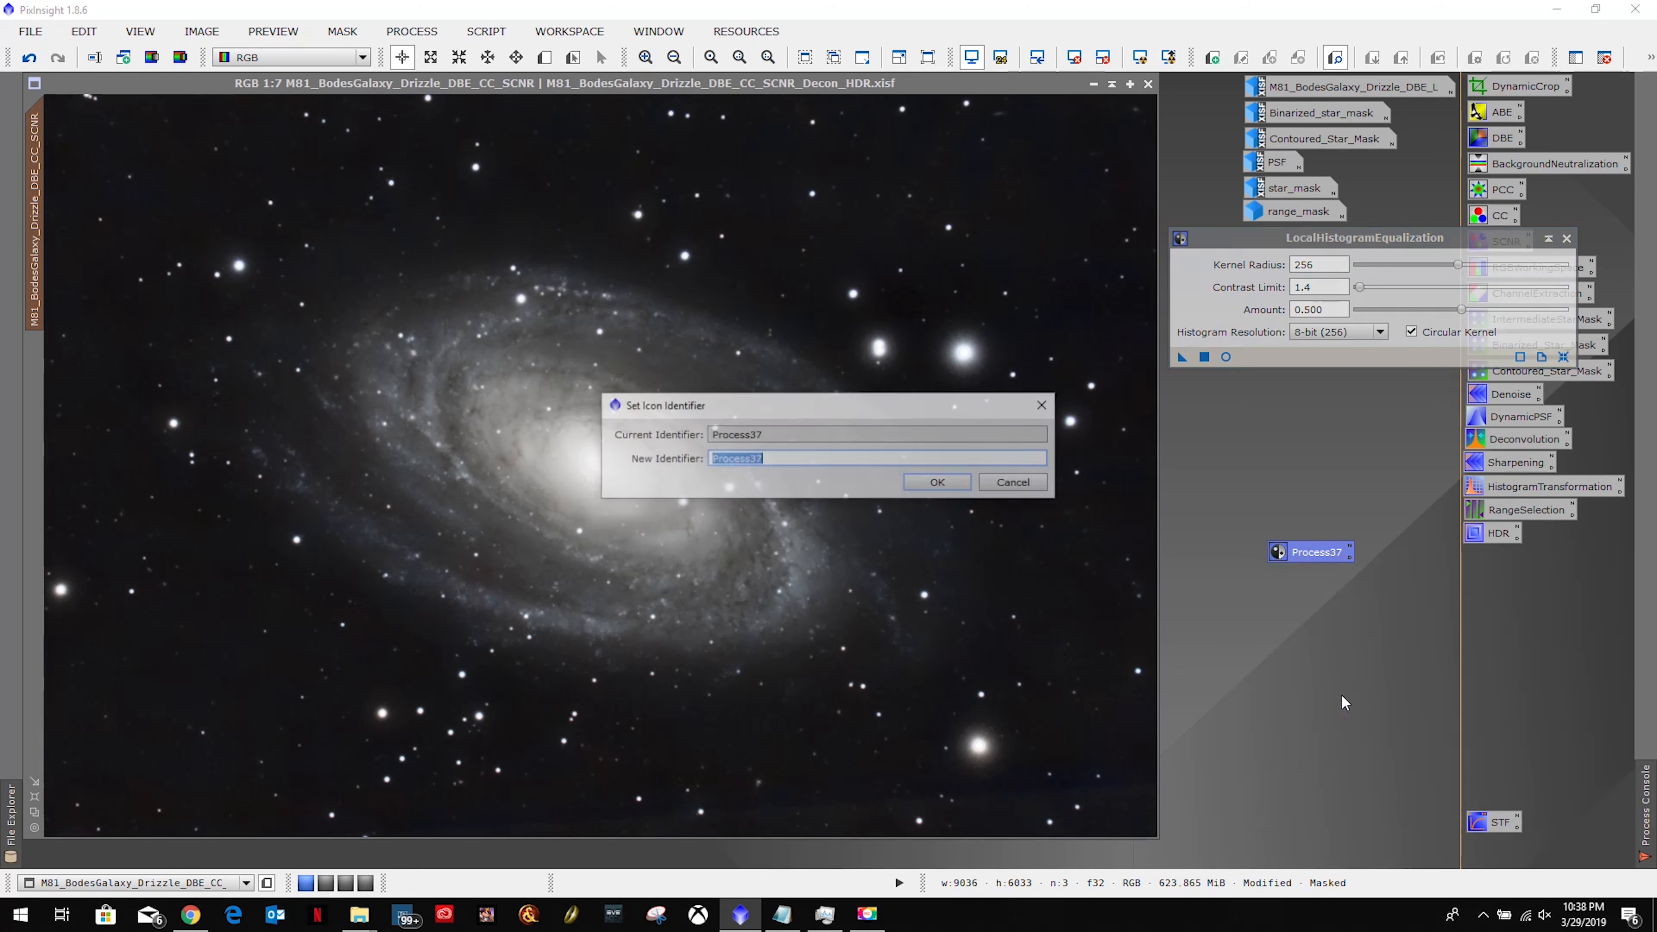
type("LHE")
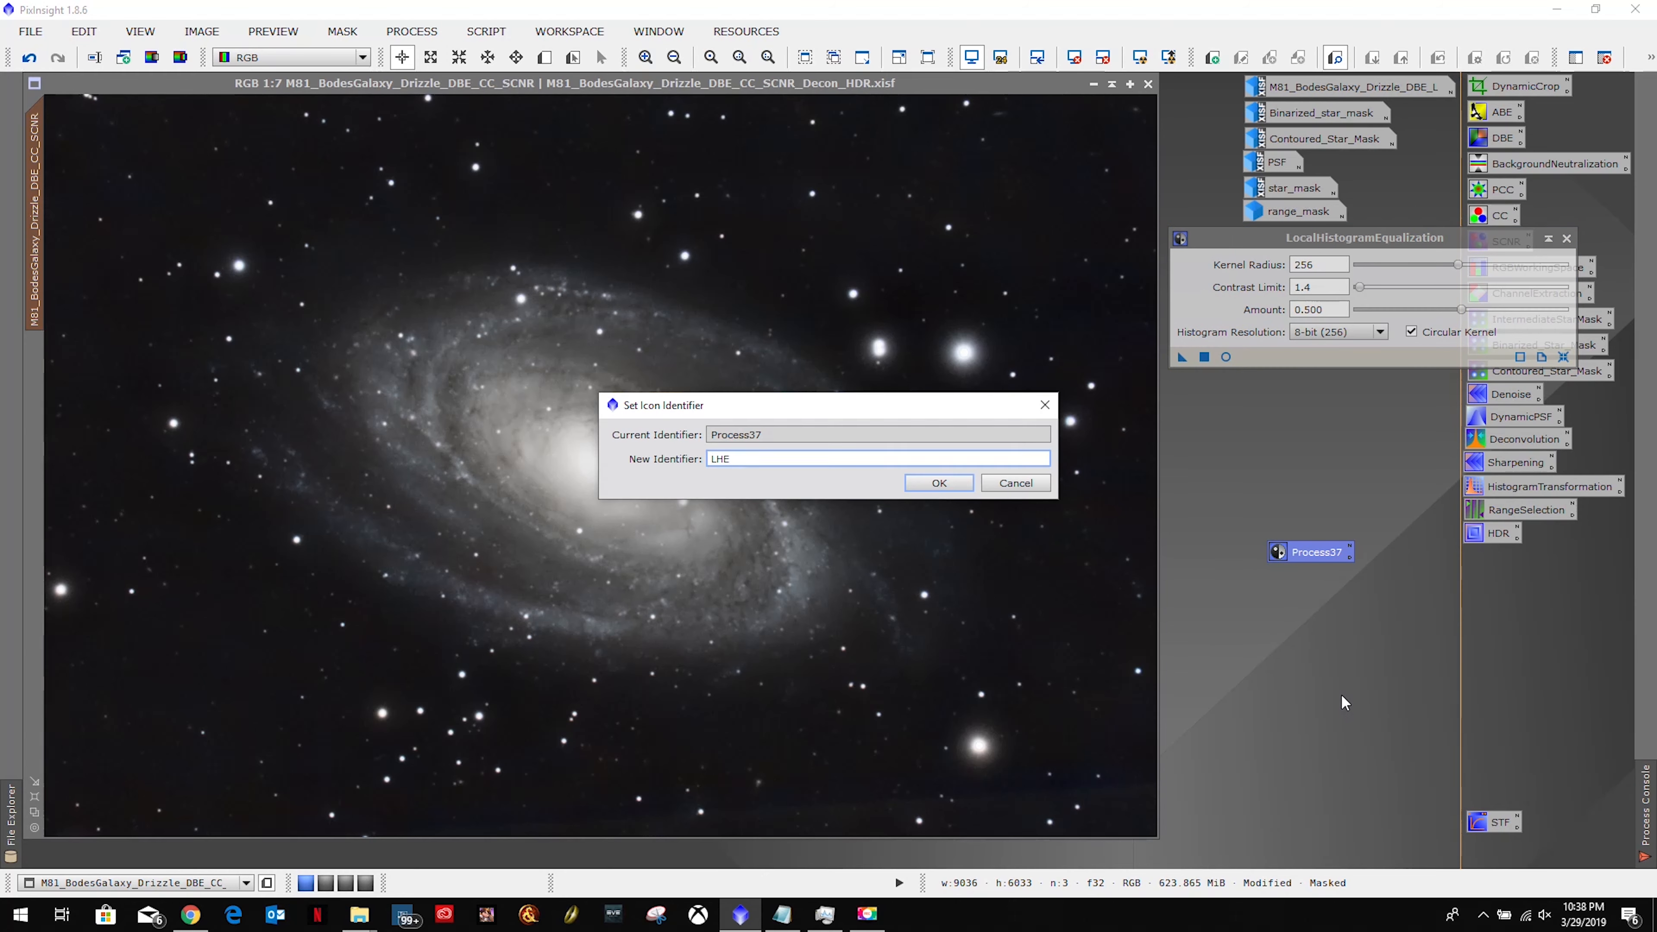
key("Return")
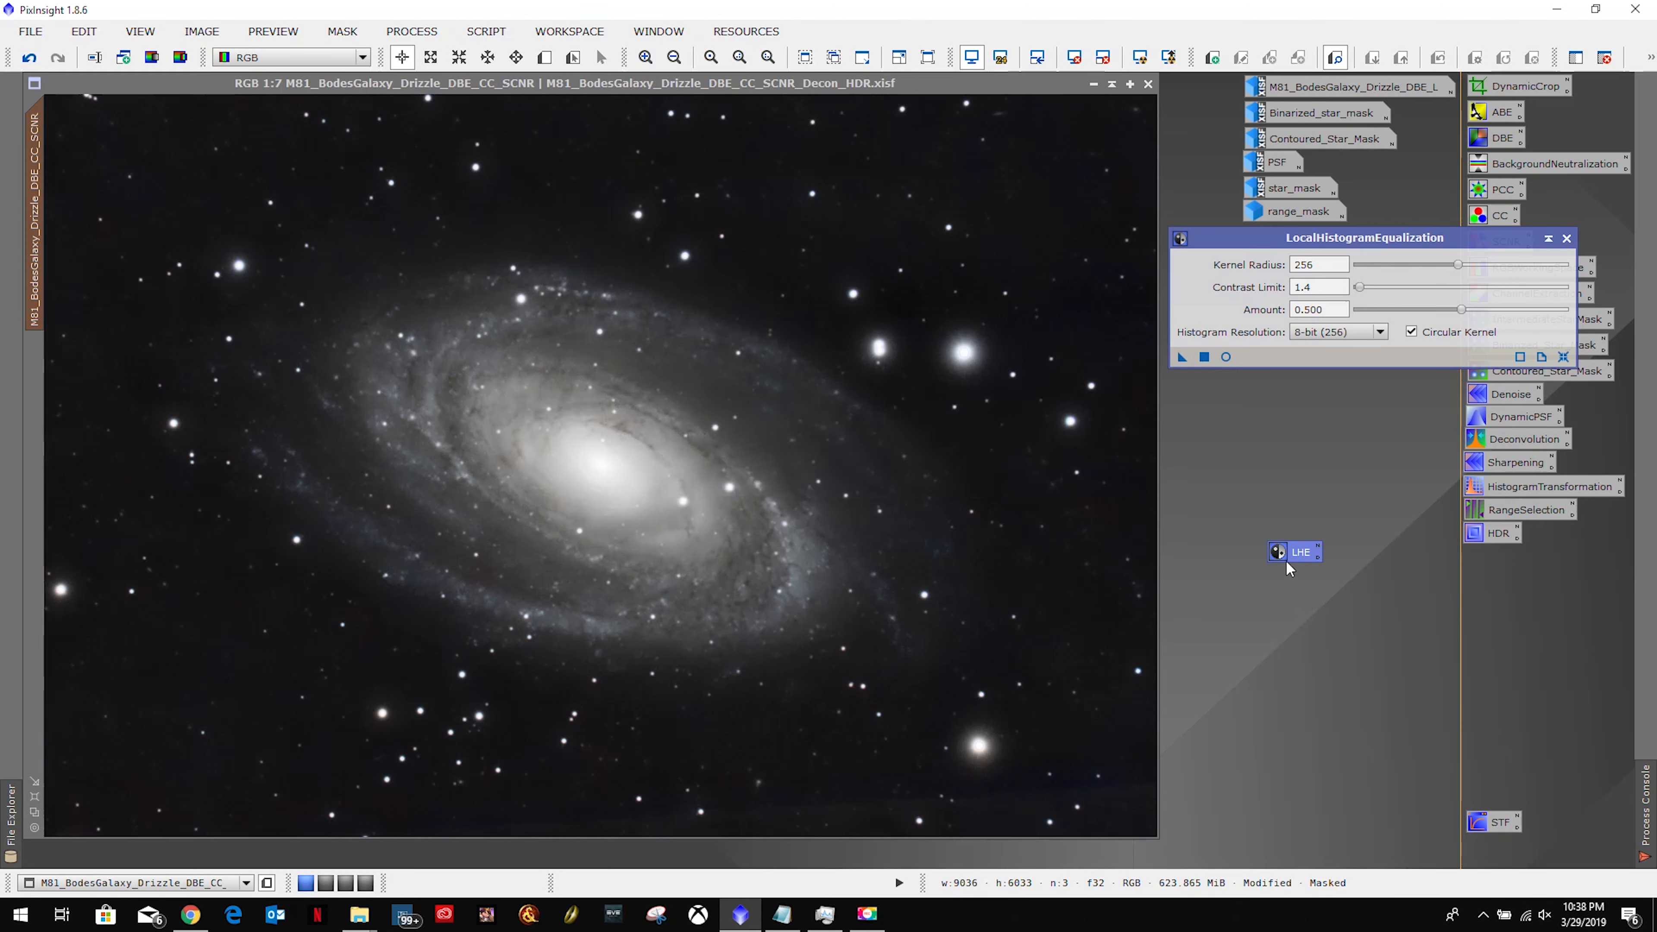
left_click_drag(1307, 557, 1500, 560)
left_click(1566, 238)
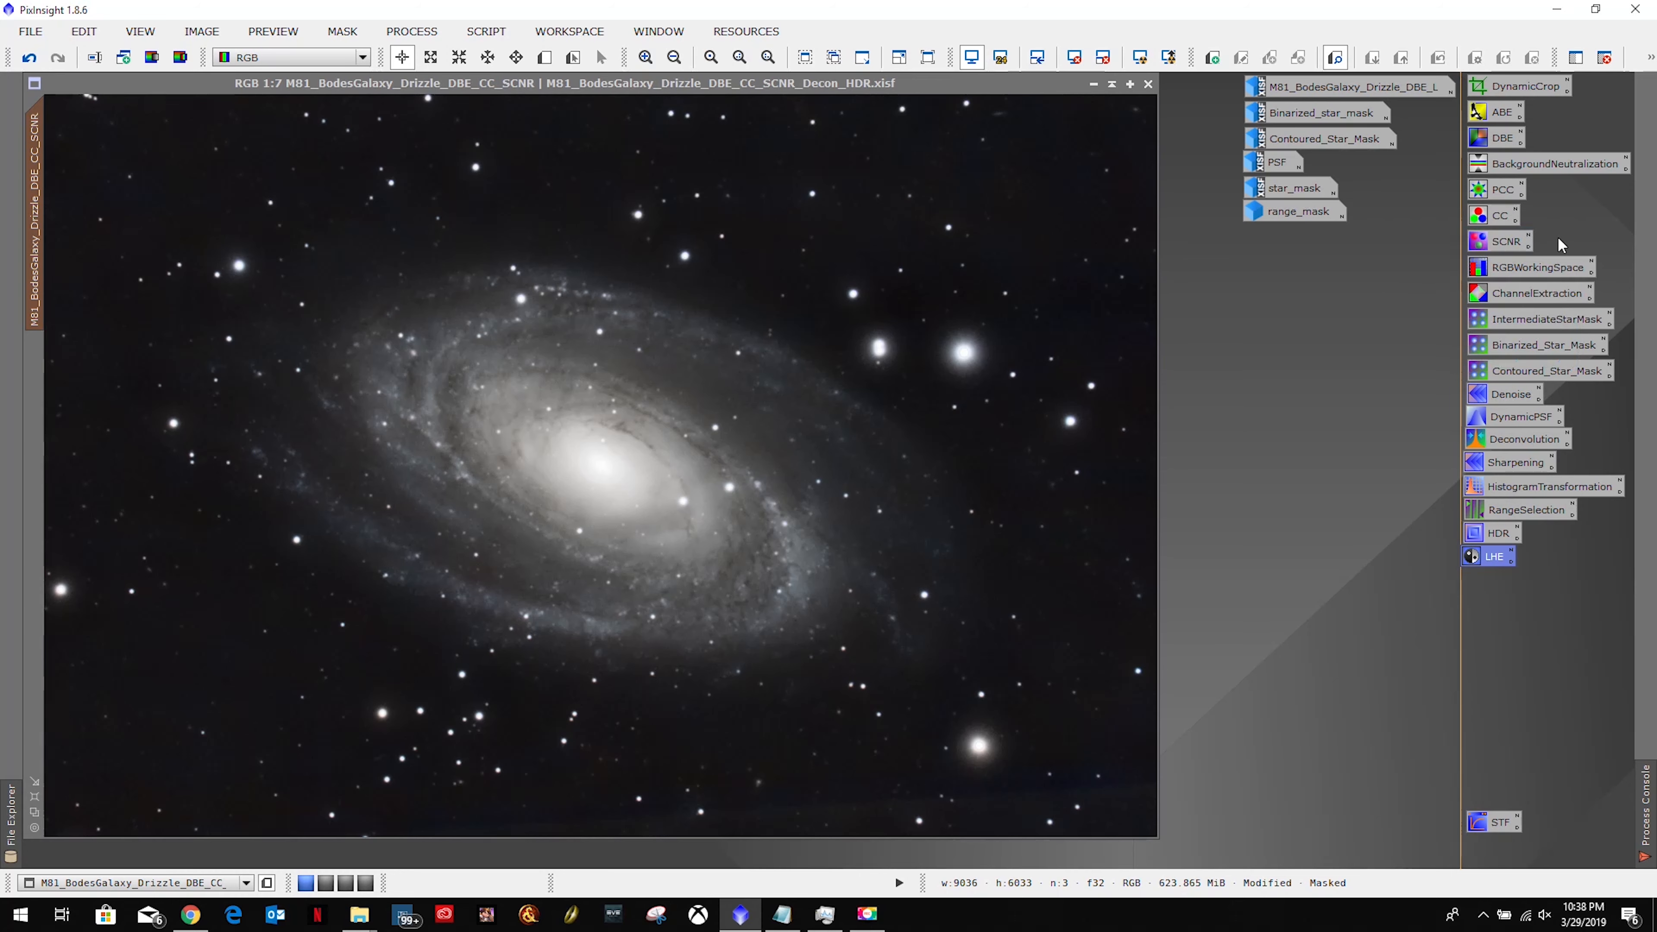
Remove the galaxy mask, then save as M81_BodesGalaxy_Drizzle_DBE_CC_SCNR_Decon_HDR_LHE.xisf with default XISF options.
left_click(344, 32)
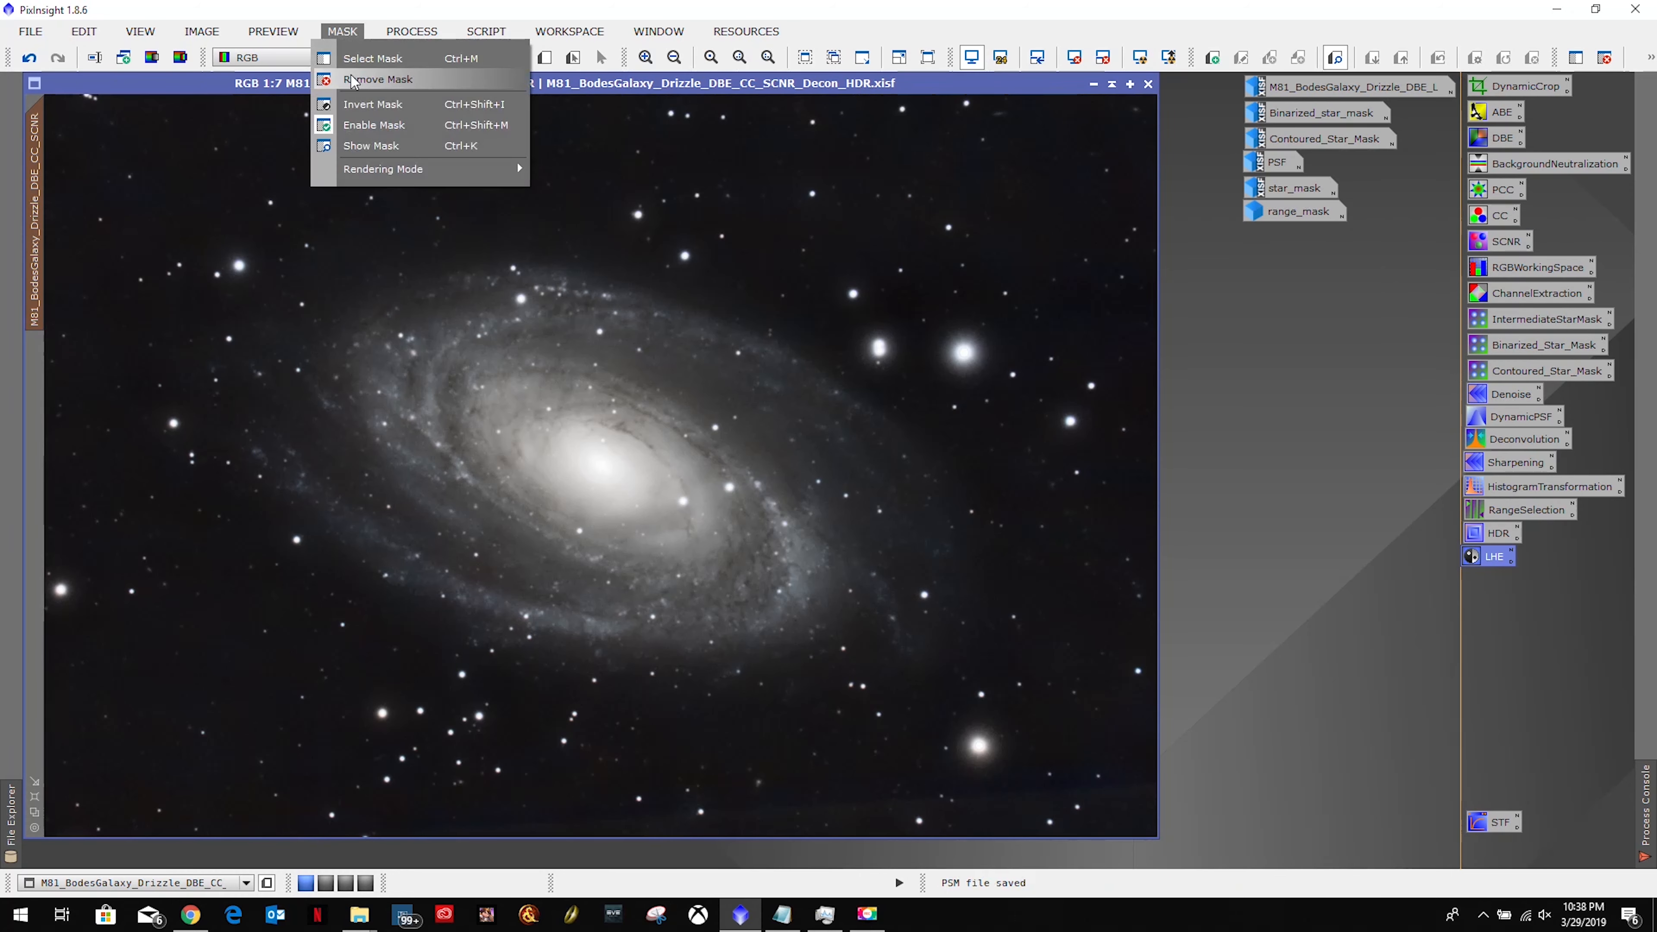
left_click(353, 80)
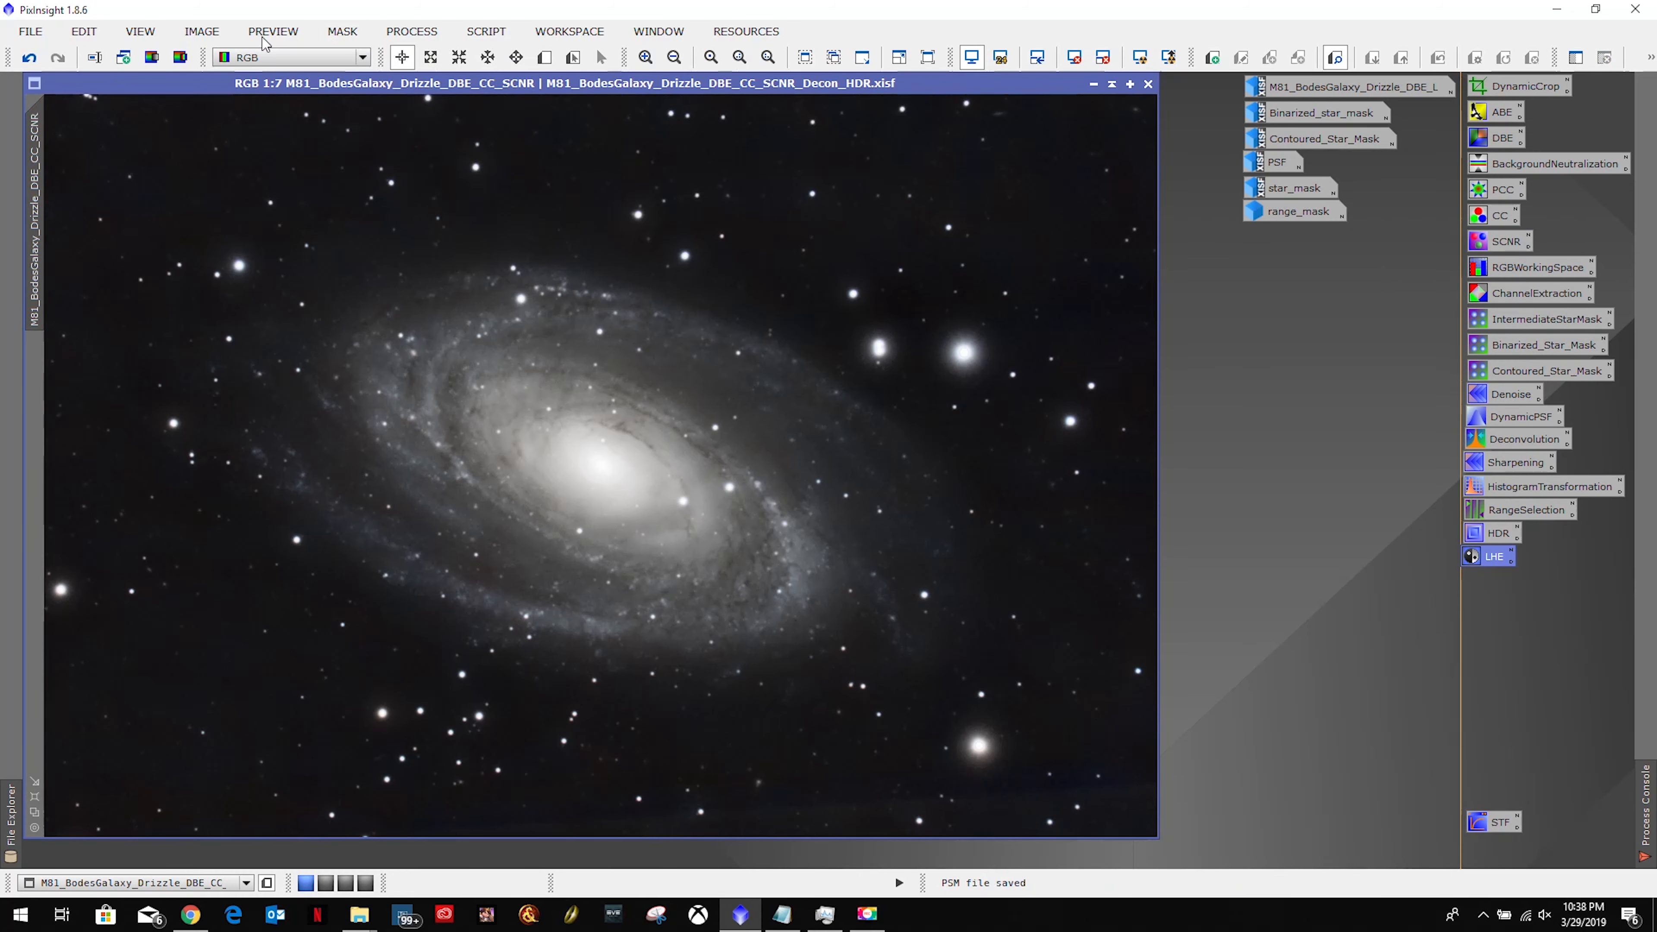
left_click(31, 31)
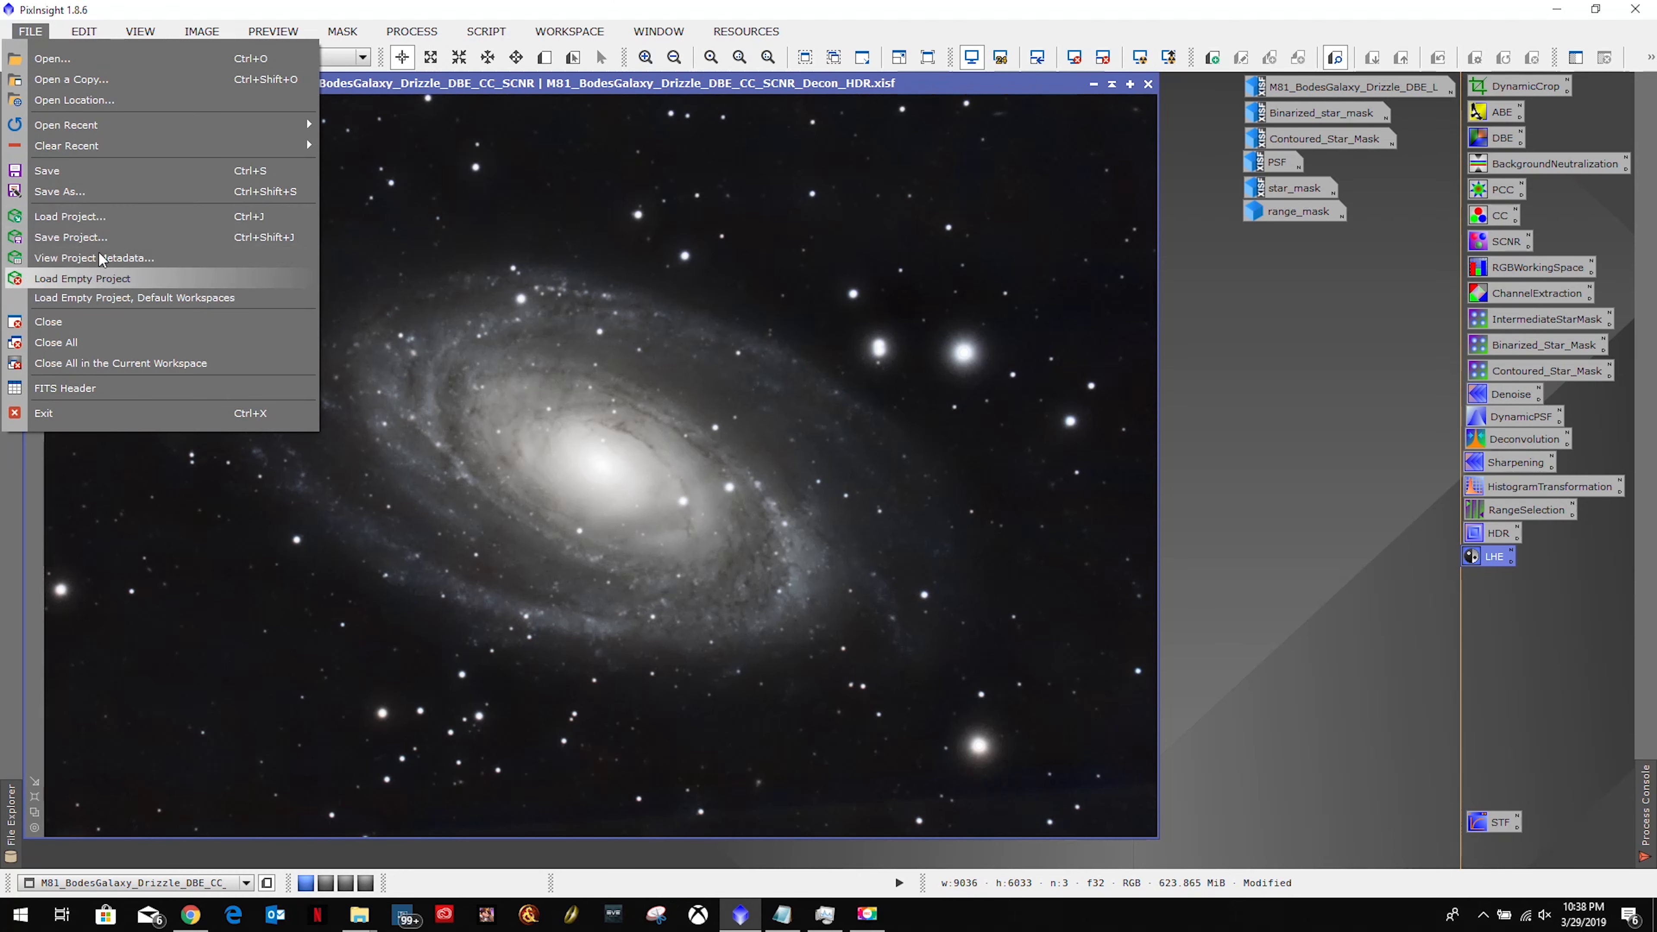
left_click(93, 191)
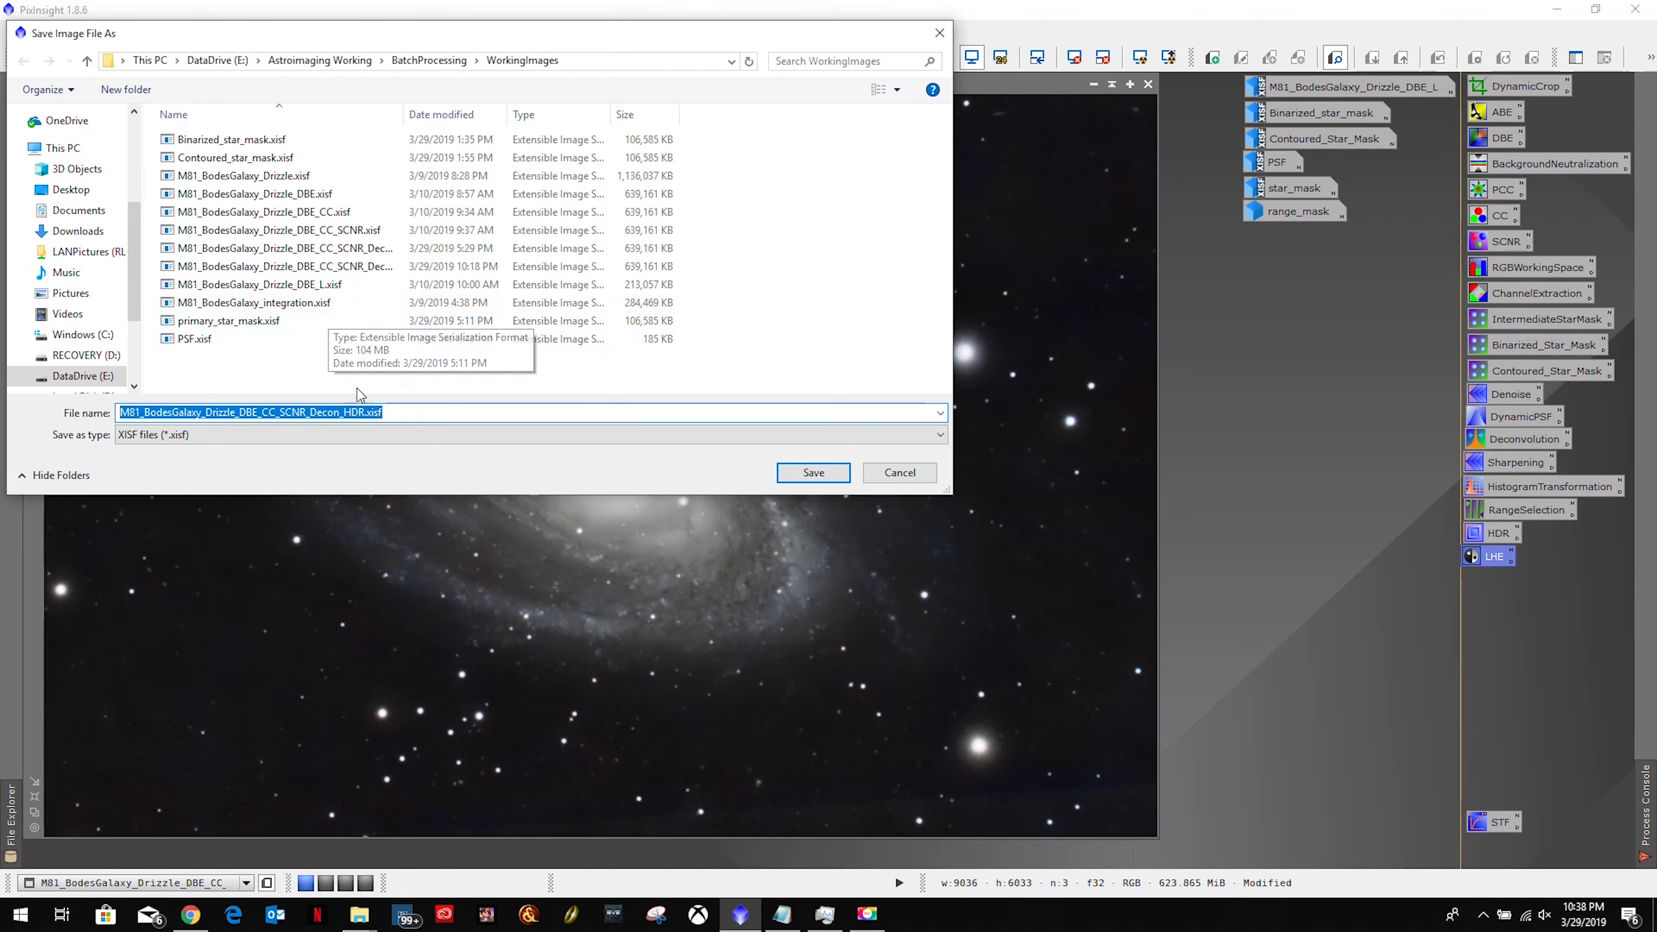
left_click(368, 413)
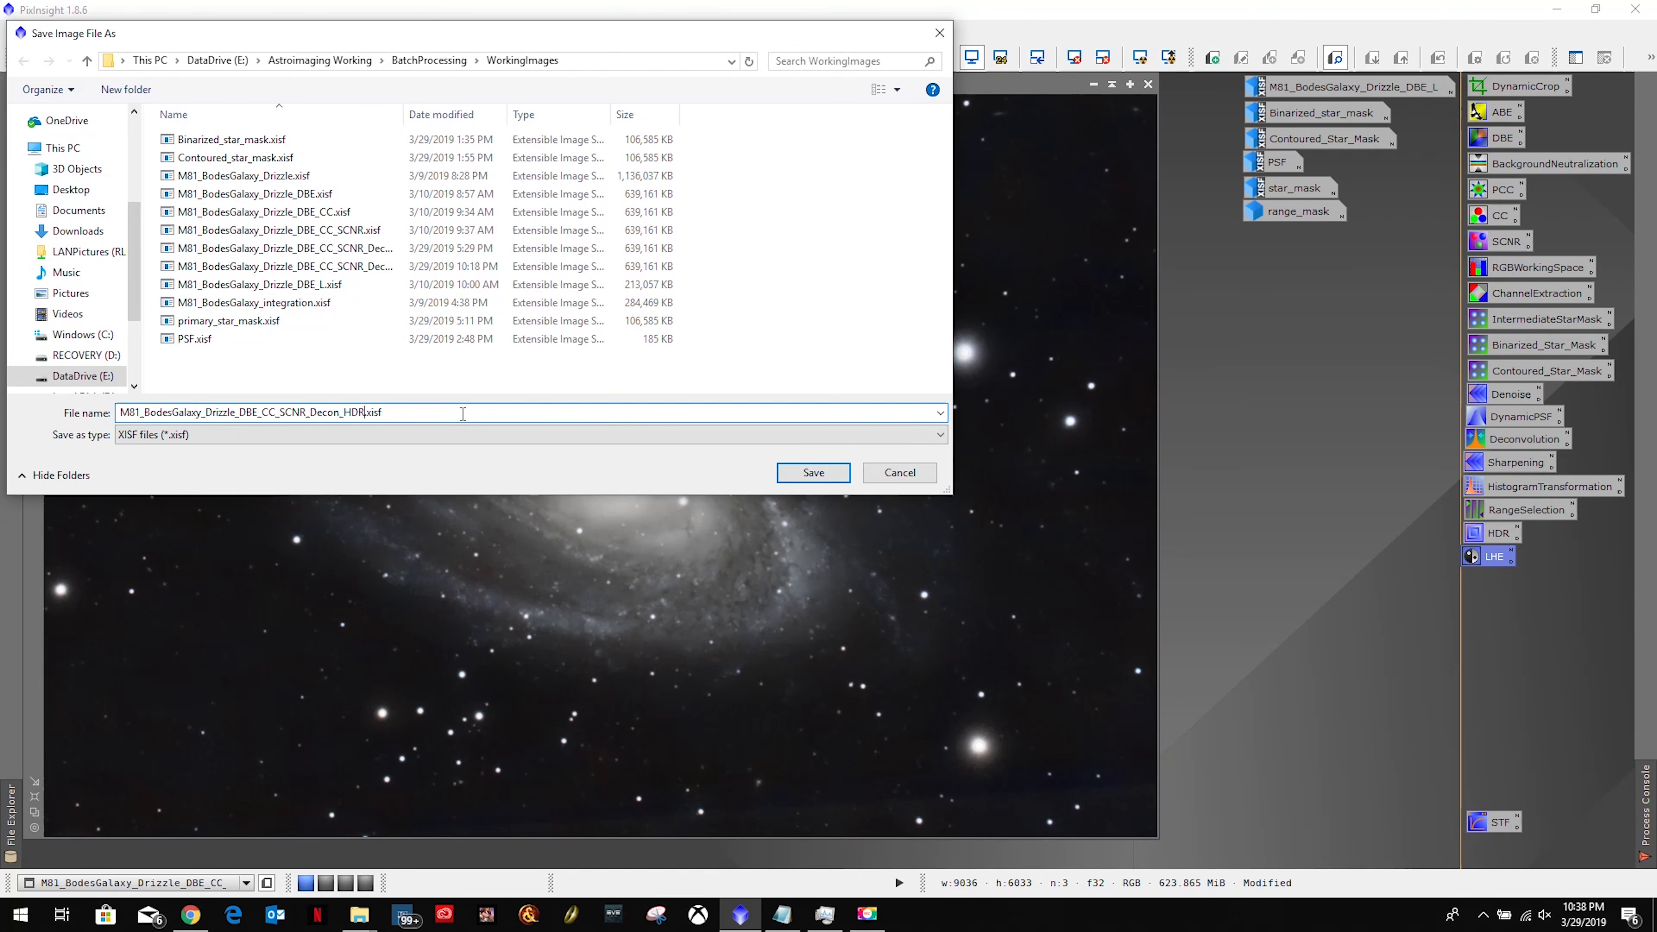
type("LHE")
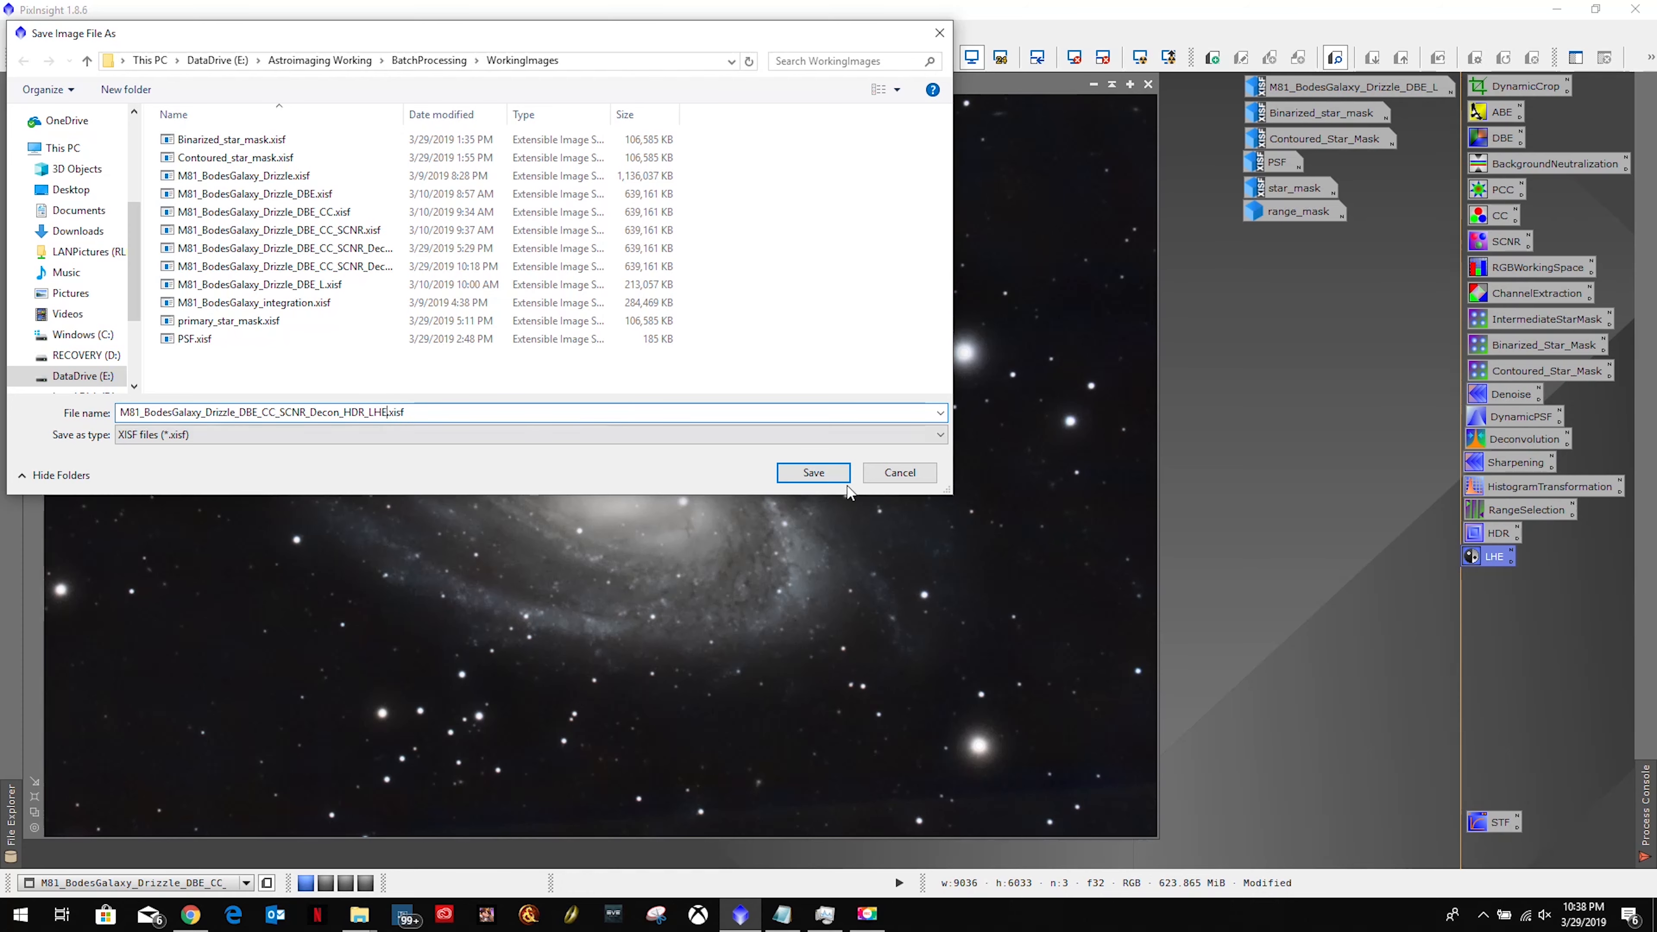
left_click(812, 473)
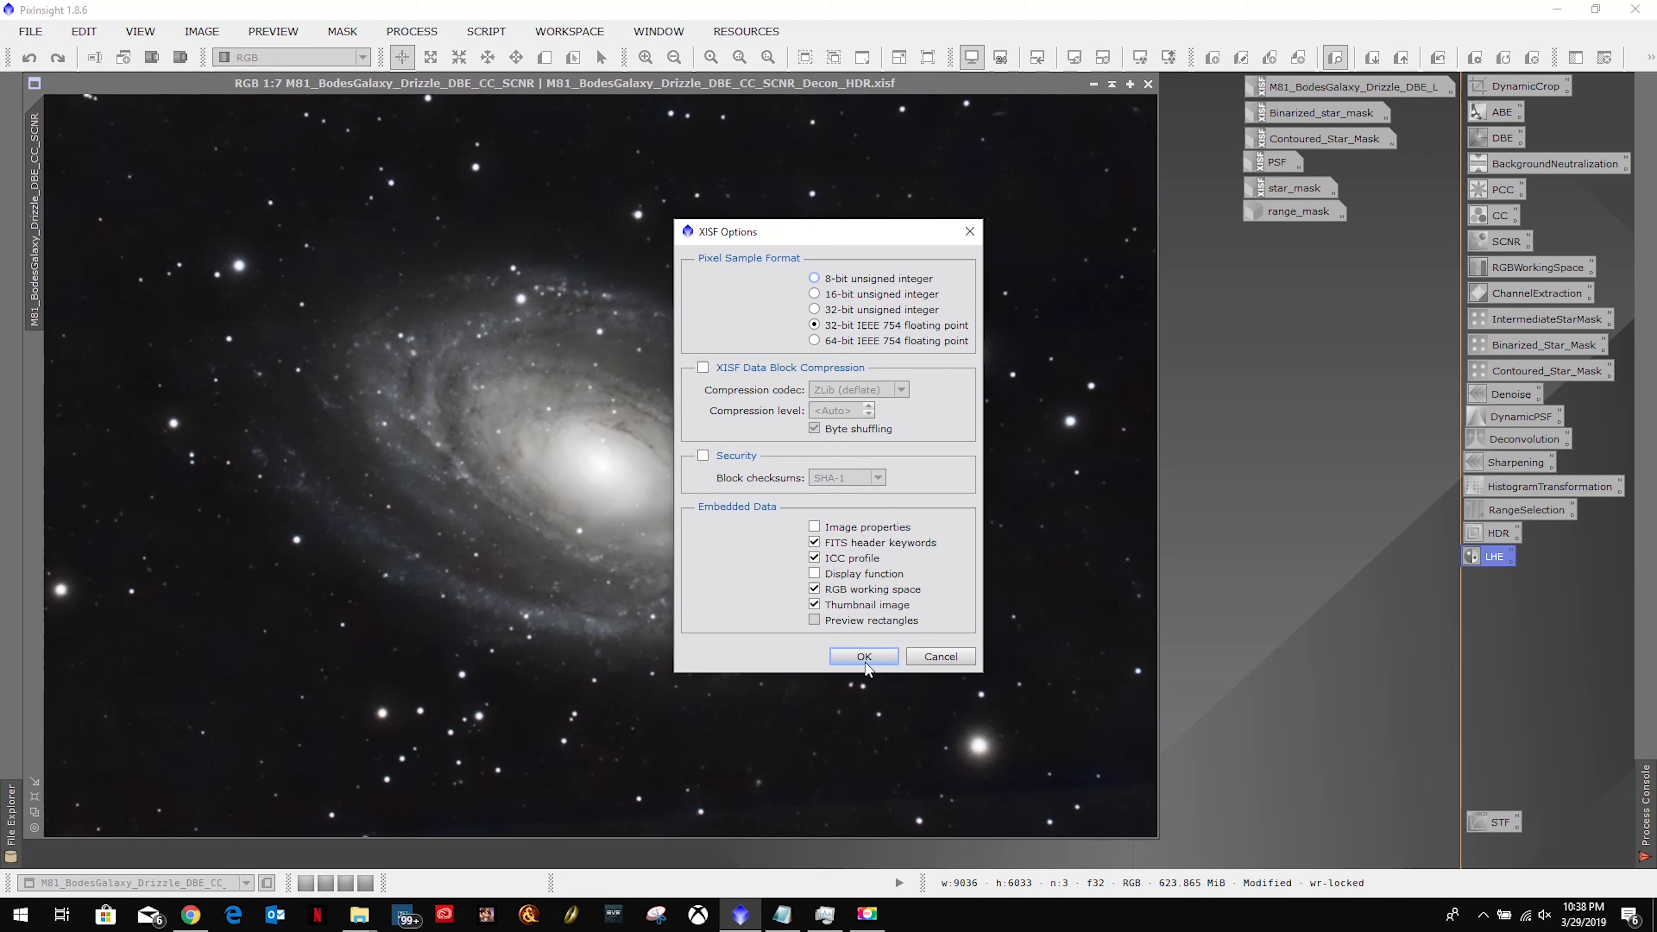
left_click(862, 663)
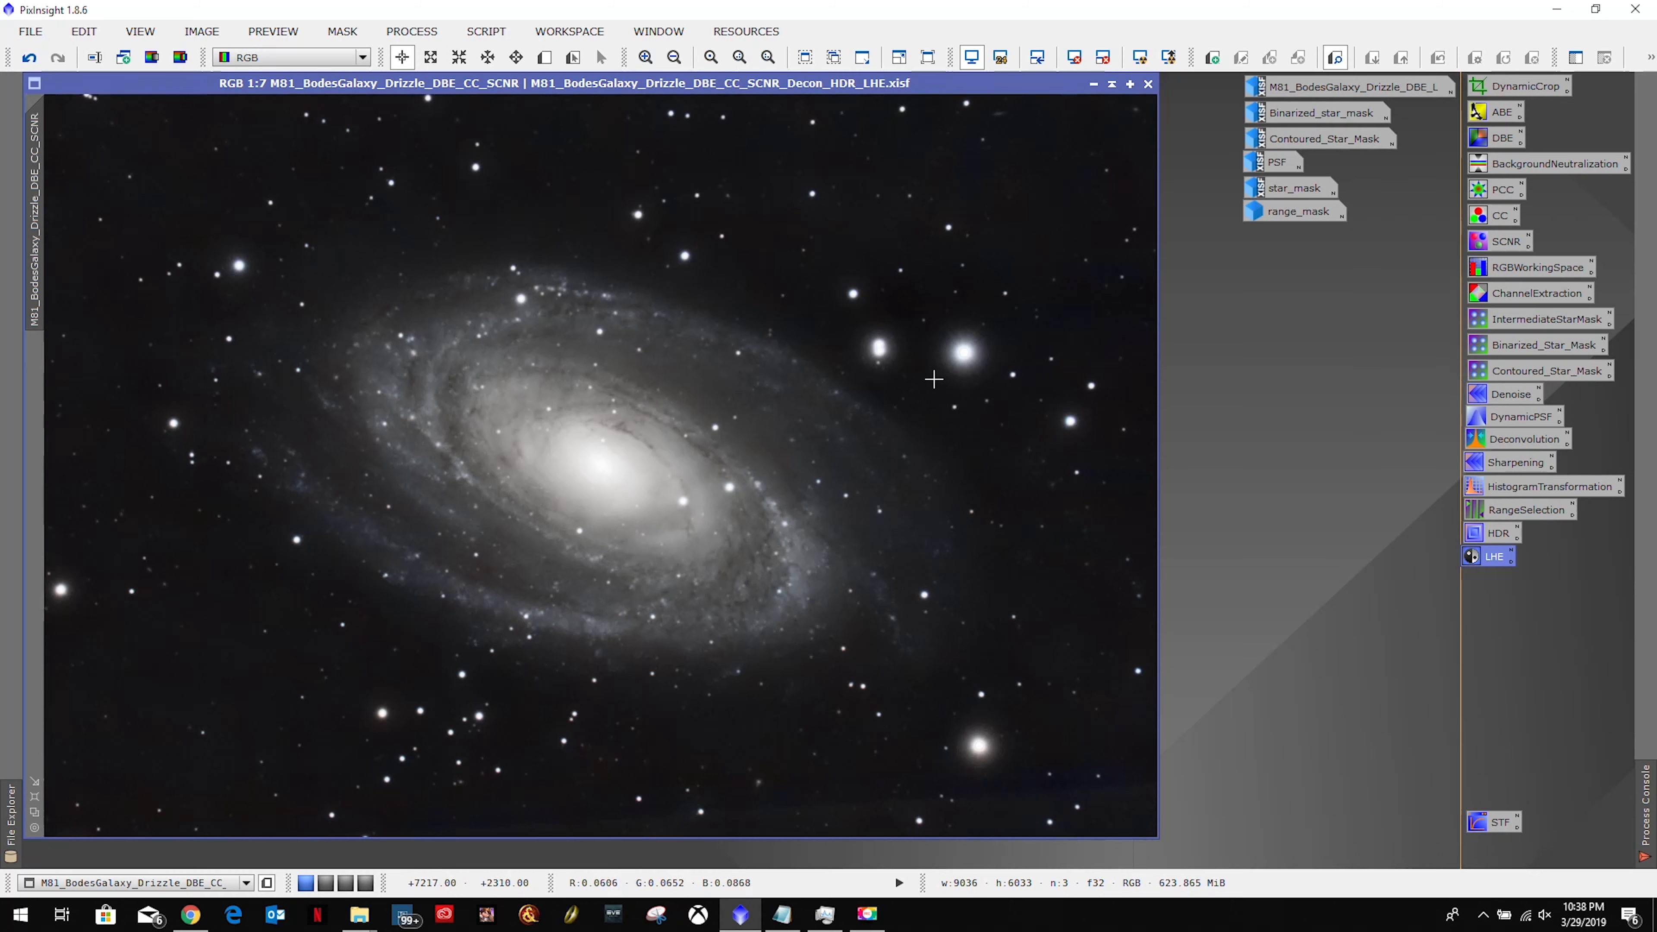
scroll(922, 358, "up", 3)
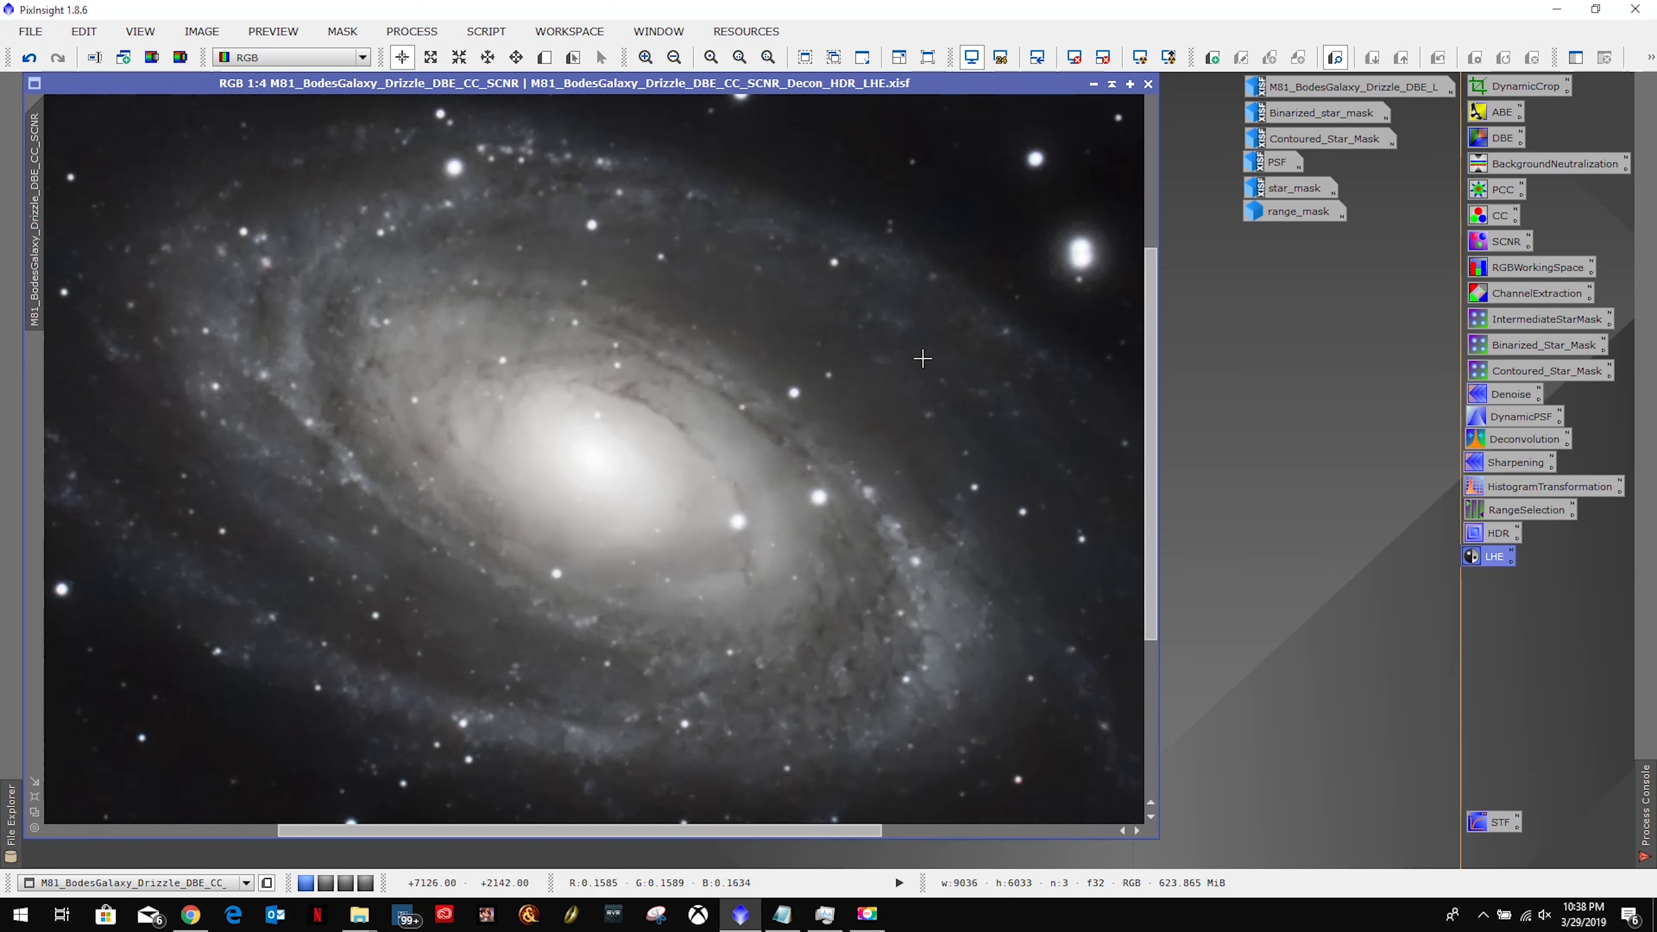
scroll(922, 358, "down", 3)
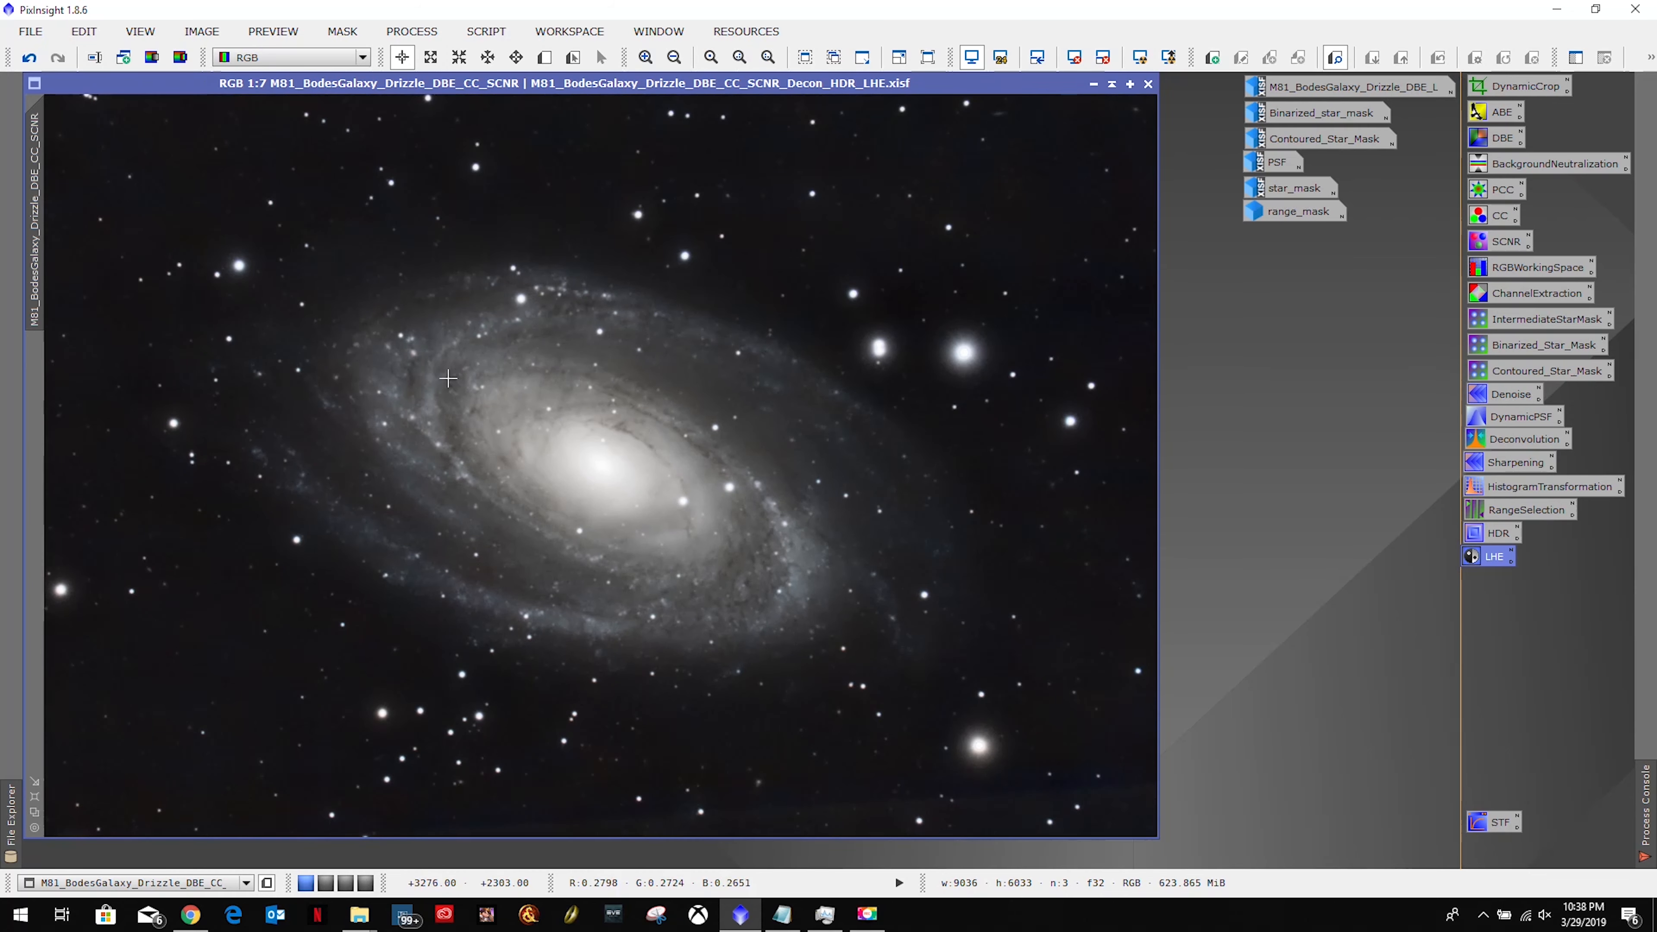